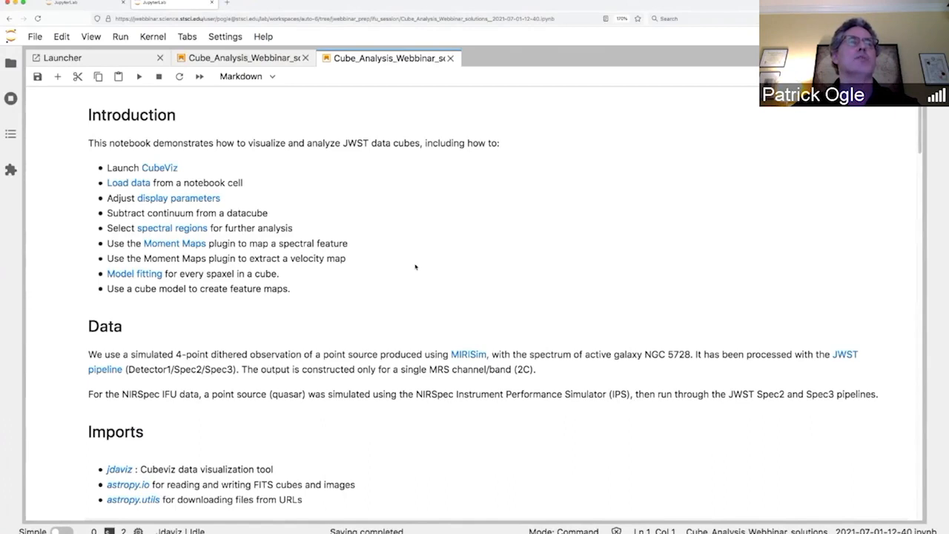
Step: Run the imports cell that loads CubeViz, fits and download_file
{"action": "scroll", "coordinate": [415, 267], "scroll_direction": "down", "scroll_amount": 2}
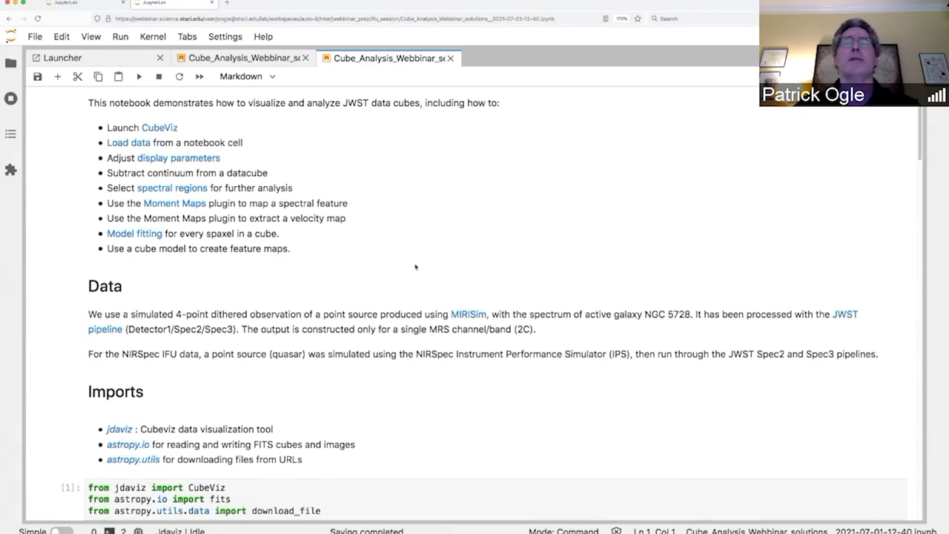
{"action": "scroll", "coordinate": [415, 267], "scroll_direction": "down", "scroll_amount": 5}
{"action": "left_click", "coordinate": [391, 302]}
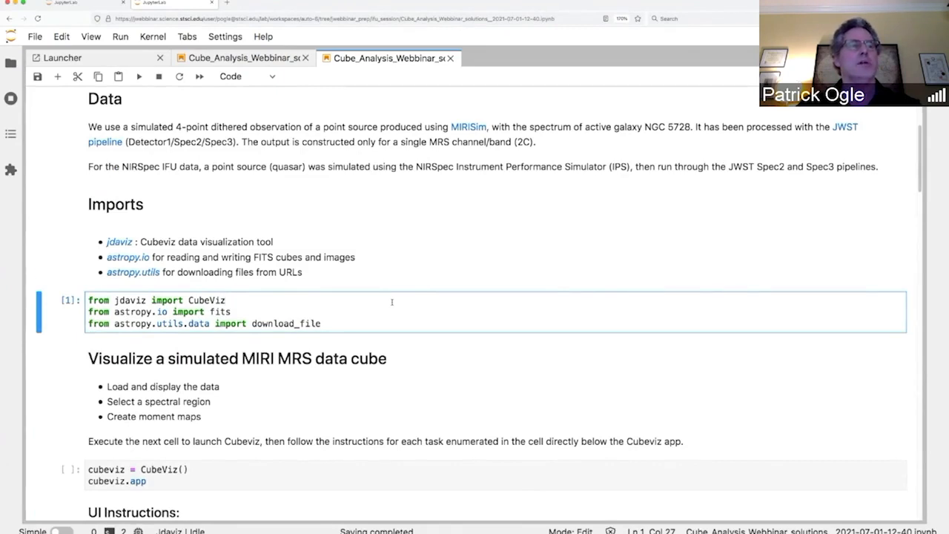
{"action": "key", "text": "shift+Return"}
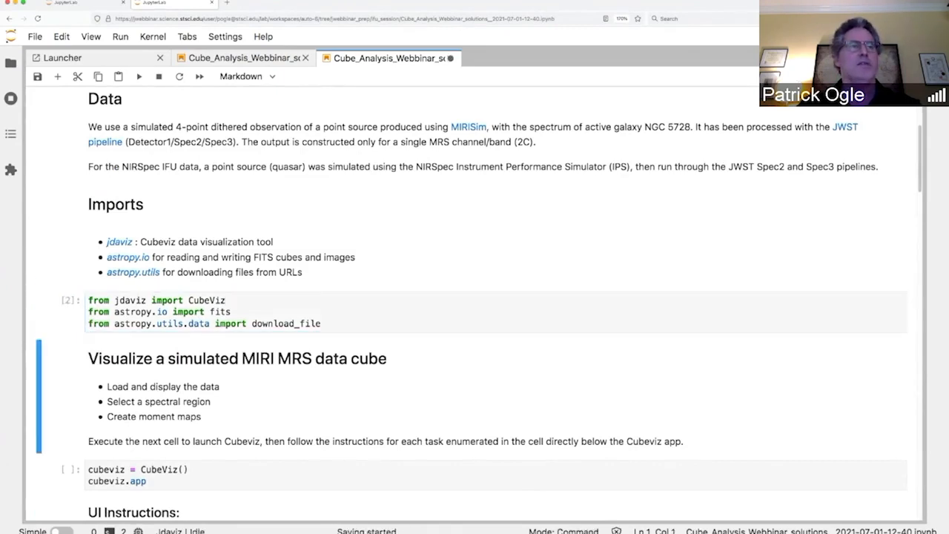
Step: Scroll down and select the cell that launches Cubeviz
{"action": "scroll", "coordinate": [472, 301], "scroll_direction": "down", "scroll_amount": 3}
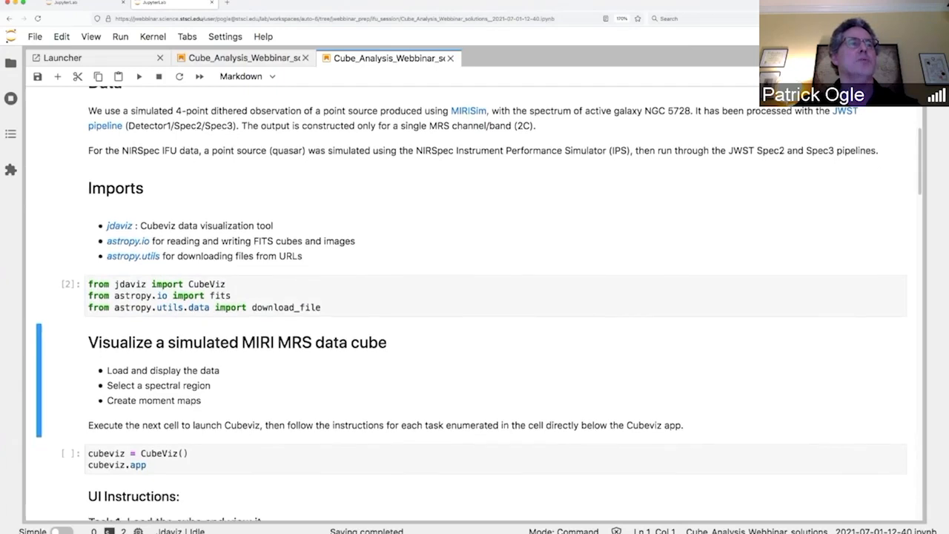
{"action": "scroll", "coordinate": [340, 288], "scroll_direction": "down", "scroll_amount": 4}
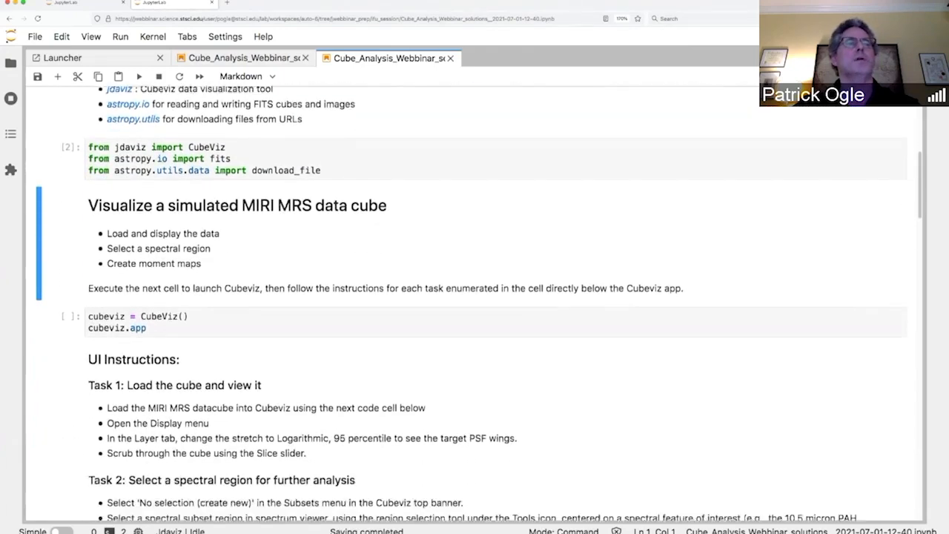
{"action": "left_click", "coordinate": [341, 286]}
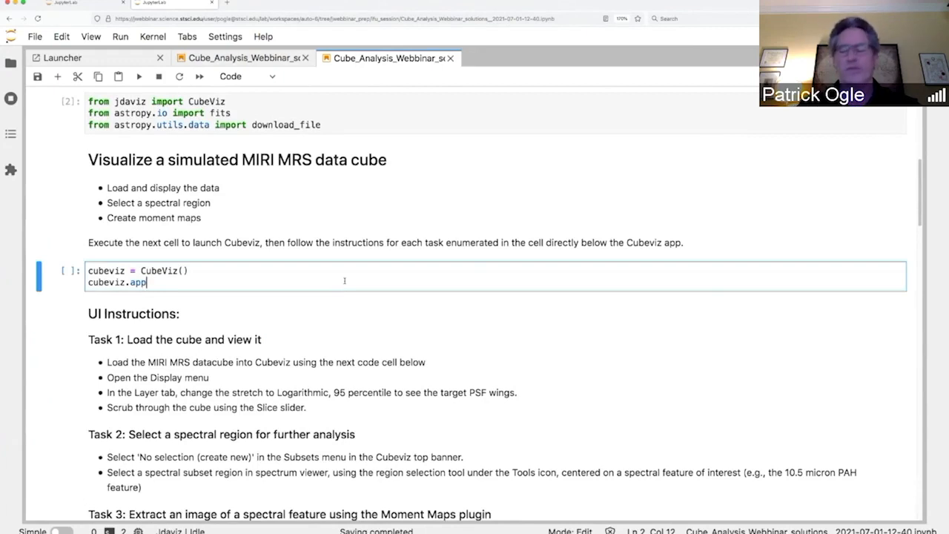
Step: Run the cubeviz = CubeViz() / cubeviz.app cell to embed the empty Cubeviz app
{"action": "key", "text": "shift+Return"}
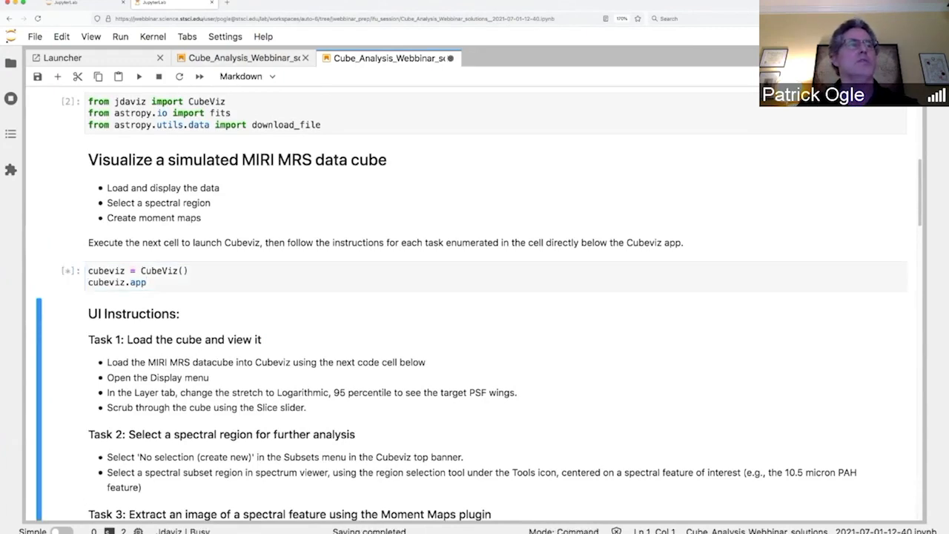
{"action": "scroll", "coordinate": [345, 283], "scroll_direction": "down", "scroll_amount": 5}
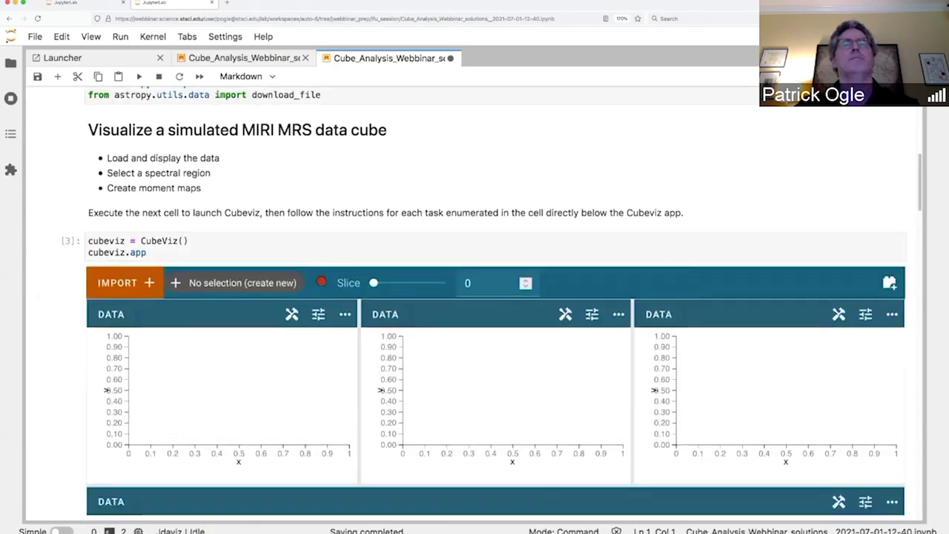
{"action": "left_click", "coordinate": [346, 281]}
Step: Scroll through the UI Instructions below the Cubeviz app
{"action": "scroll", "coordinate": [344, 283], "scroll_direction": "down", "scroll_amount": 1}
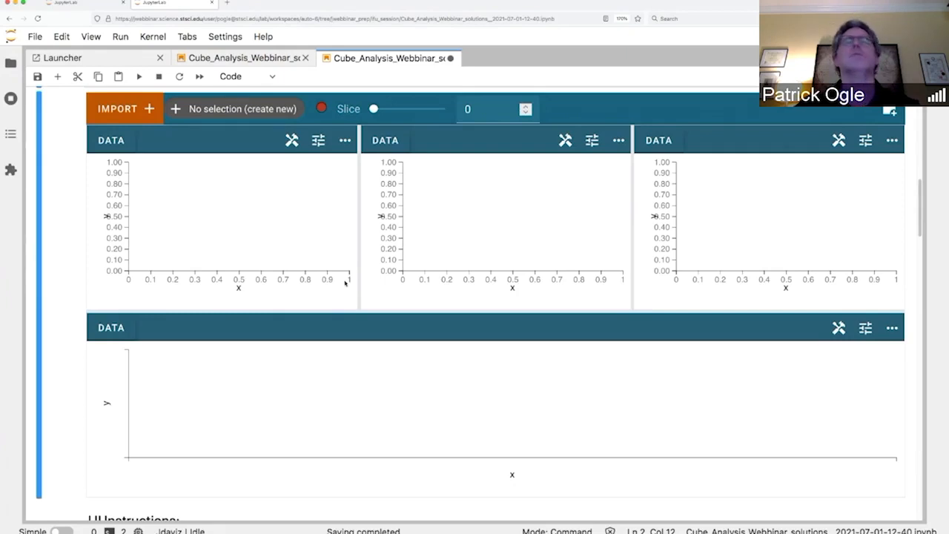
{"action": "scroll", "coordinate": [345, 282], "scroll_direction": "down", "scroll_amount": 3}
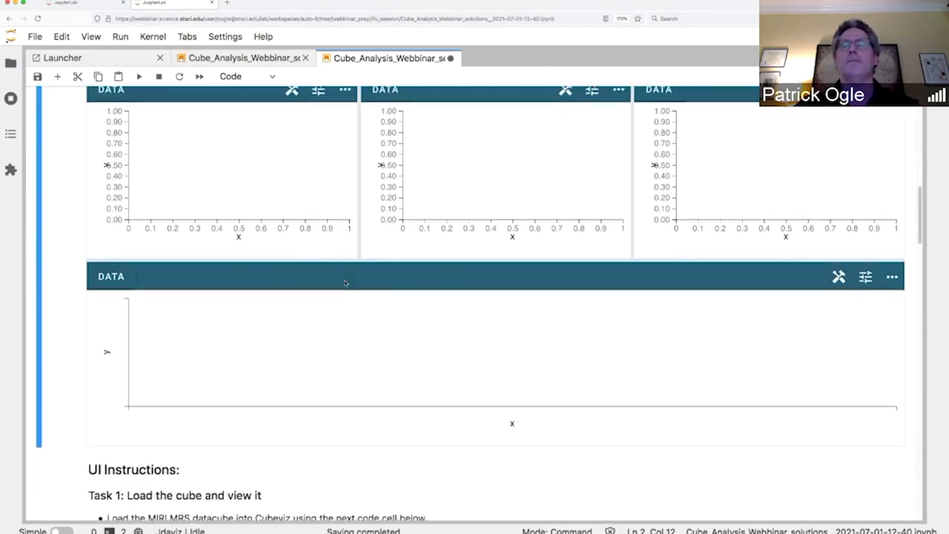
{"action": "scroll", "coordinate": [345, 282], "scroll_direction": "down", "scroll_amount": 1}
{"action": "scroll", "coordinate": [344, 282], "scroll_direction": "down", "scroll_amount": 10}
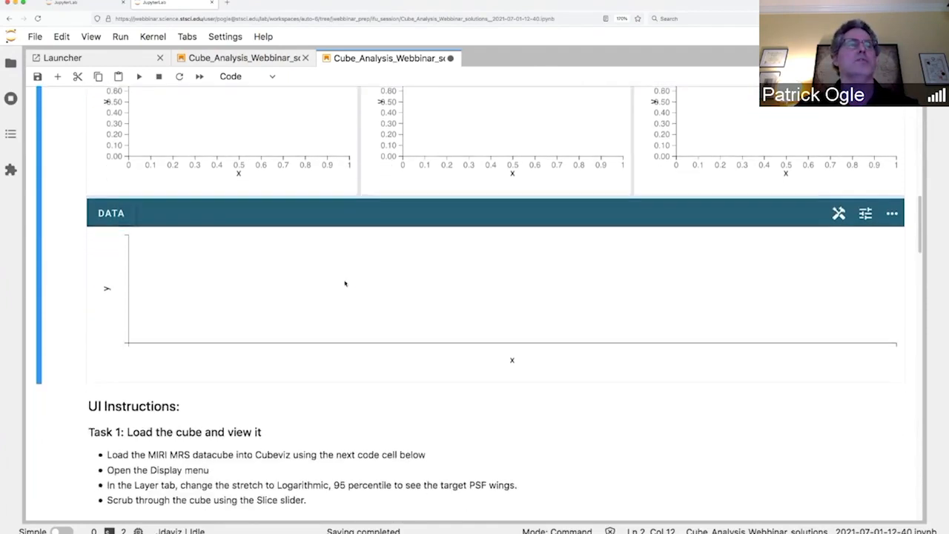
{"action": "scroll", "coordinate": [345, 280], "scroll_direction": "down", "scroll_amount": 8}
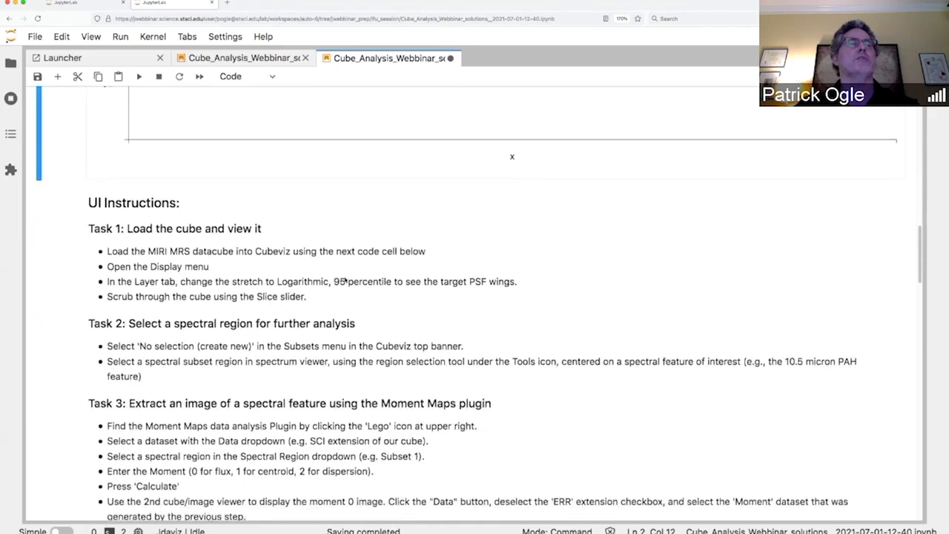
{"action": "scroll", "coordinate": [344, 279], "scroll_direction": "down", "scroll_amount": 2}
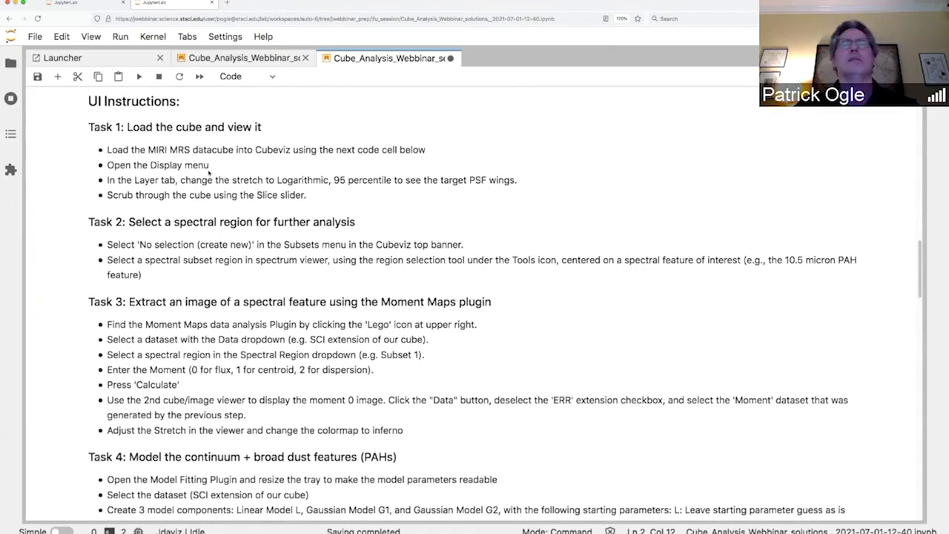
{"action": "scroll", "coordinate": [208, 170], "scroll_direction": "up", "scroll_amount": 5}
{"action": "scroll", "coordinate": [209, 174], "scroll_direction": "up", "scroll_amount": 3}
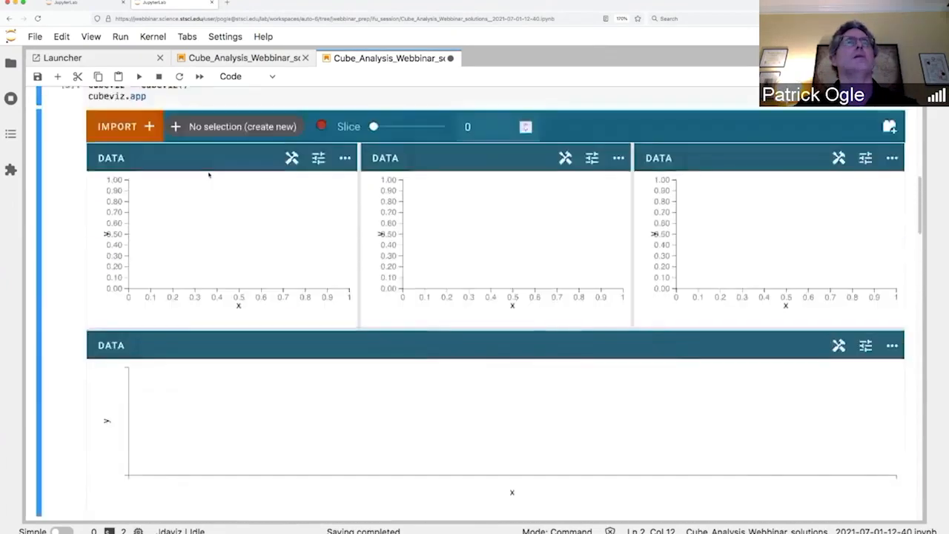
{"action": "scroll", "coordinate": [208, 174], "scroll_direction": "down", "scroll_amount": 5}
{"action": "scroll", "coordinate": [208, 174], "scroll_direction": "down", "scroll_amount": 10}
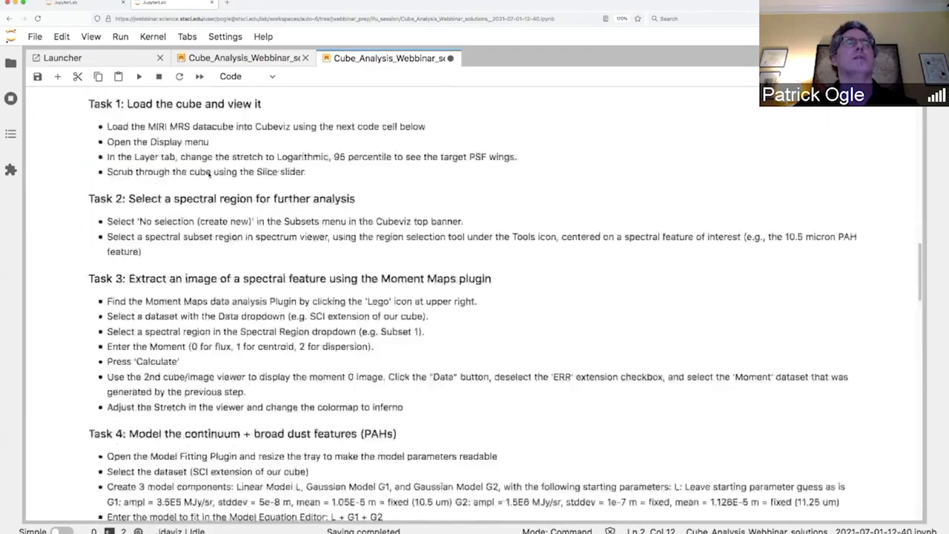
{"action": "scroll", "coordinate": [210, 172], "scroll_direction": "down", "scroll_amount": 1}
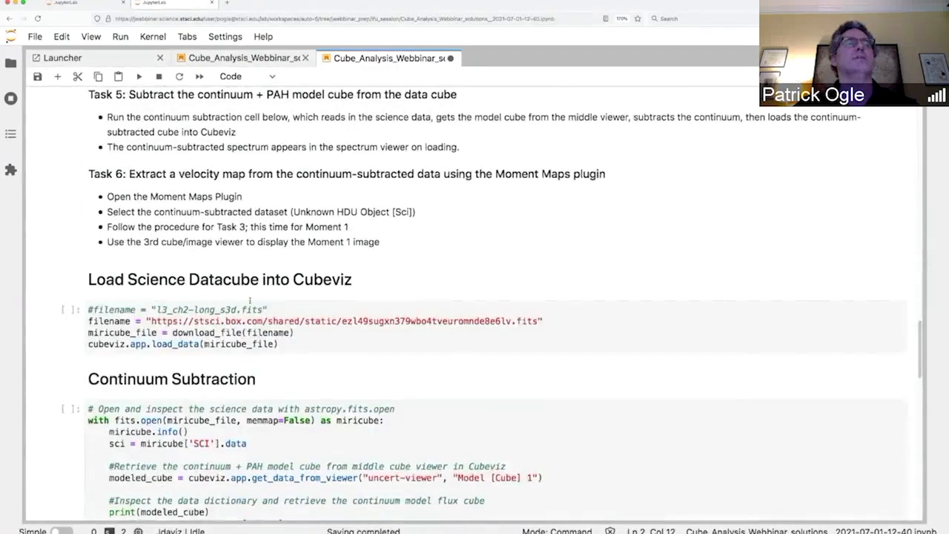
Step: Run the Load Science Datacube cell to load the MIRI MRS cube into the Cubeviz viewers
{"action": "left_click", "coordinate": [267, 333]}
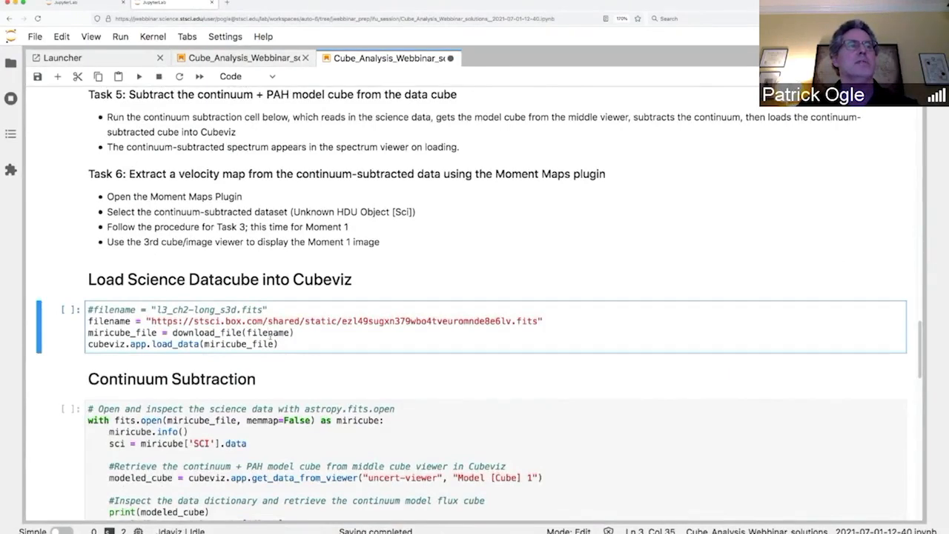
{"action": "key", "text": "shift+Return"}
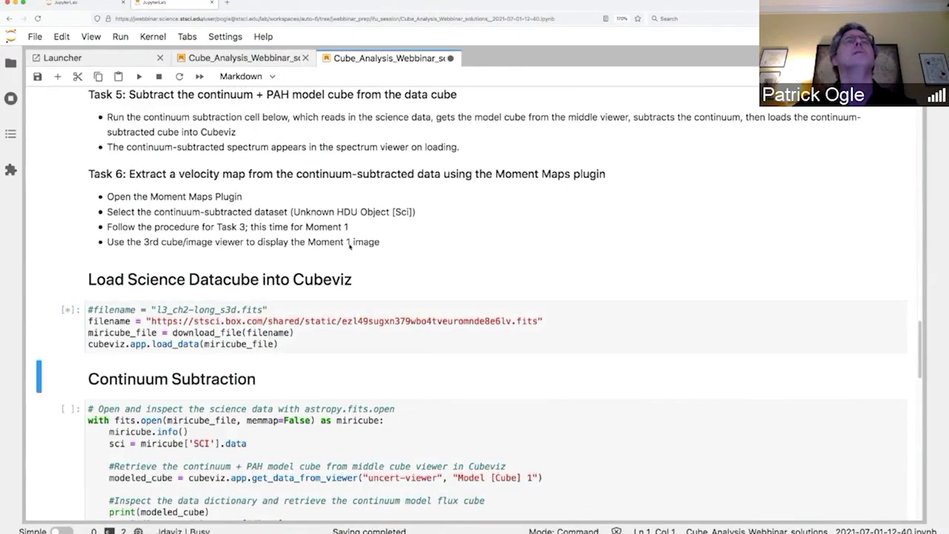
{"action": "scroll", "coordinate": [349, 246], "scroll_direction": "up", "scroll_amount": 10}
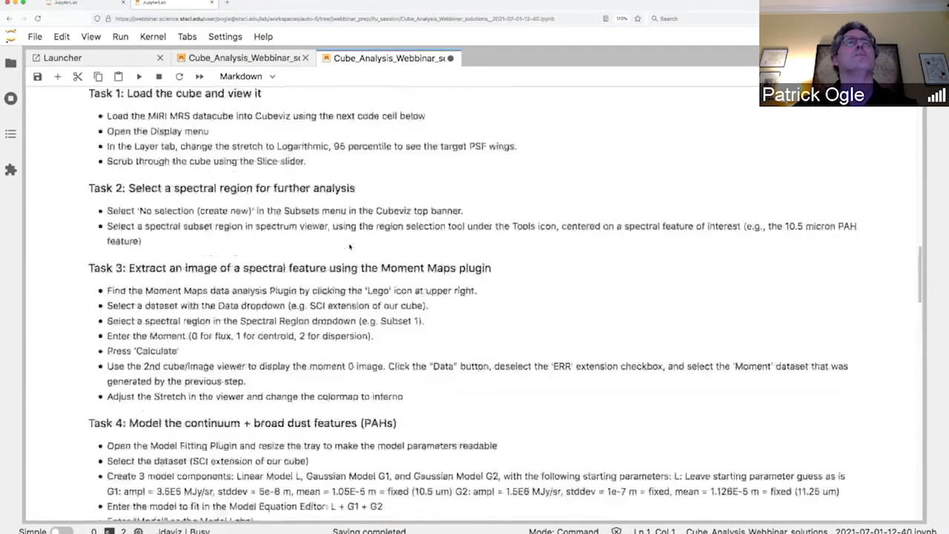
{"action": "scroll", "coordinate": [349, 246], "scroll_direction": "up", "scroll_amount": 2}
{"action": "left_click", "coordinate": [349, 246]}
{"action": "scroll", "coordinate": [349, 246], "scroll_direction": "down", "scroll_amount": 1}
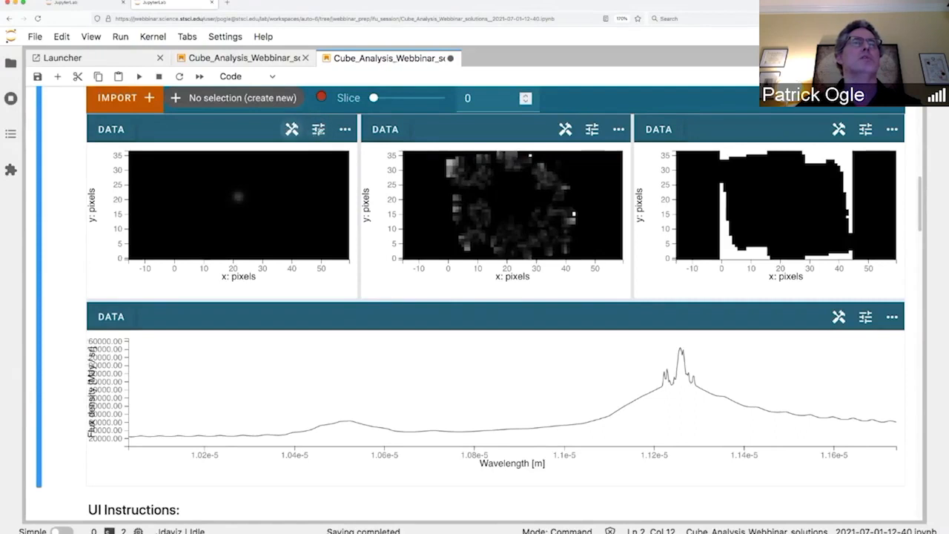
Step: Give the first image viewer a Logarithmic stretch with 95% percentile limits
{"action": "left_click", "coordinate": [319, 129]}
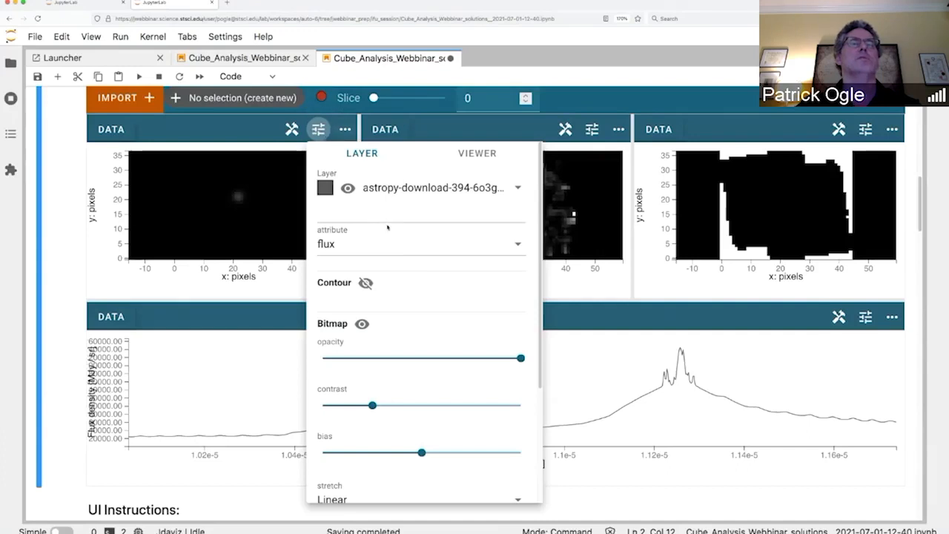
{"action": "scroll", "coordinate": [424, 305], "scroll_direction": "down", "scroll_amount": 4}
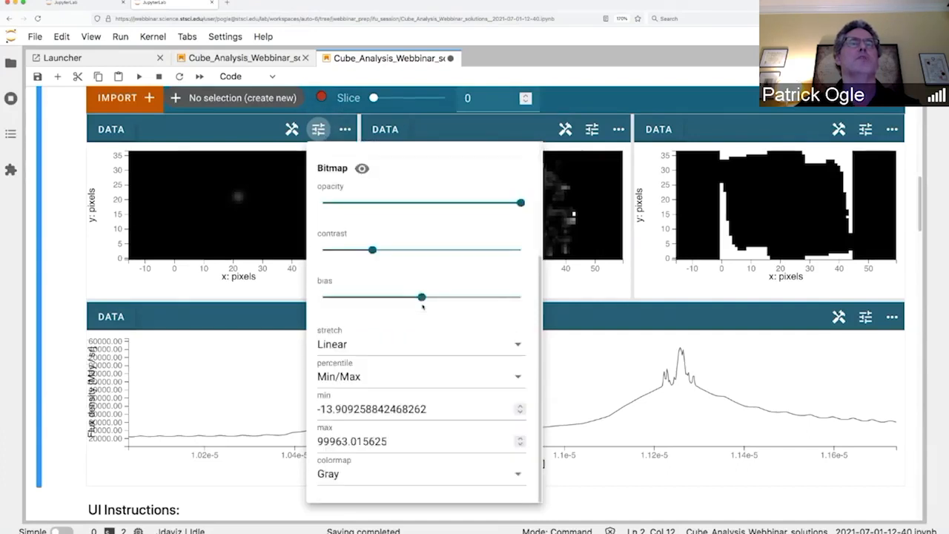
{"action": "left_click", "coordinate": [517, 346]}
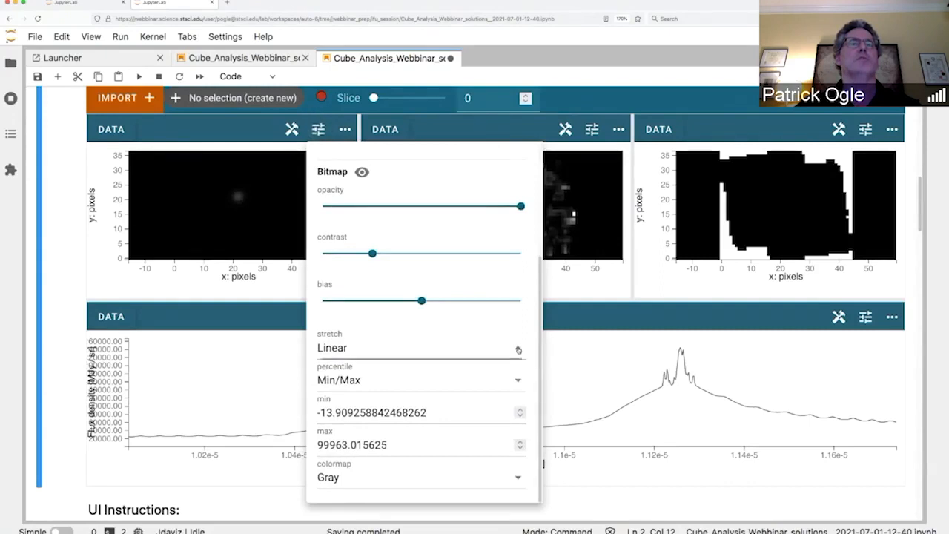
{"action": "left_click", "coordinate": [385, 477]}
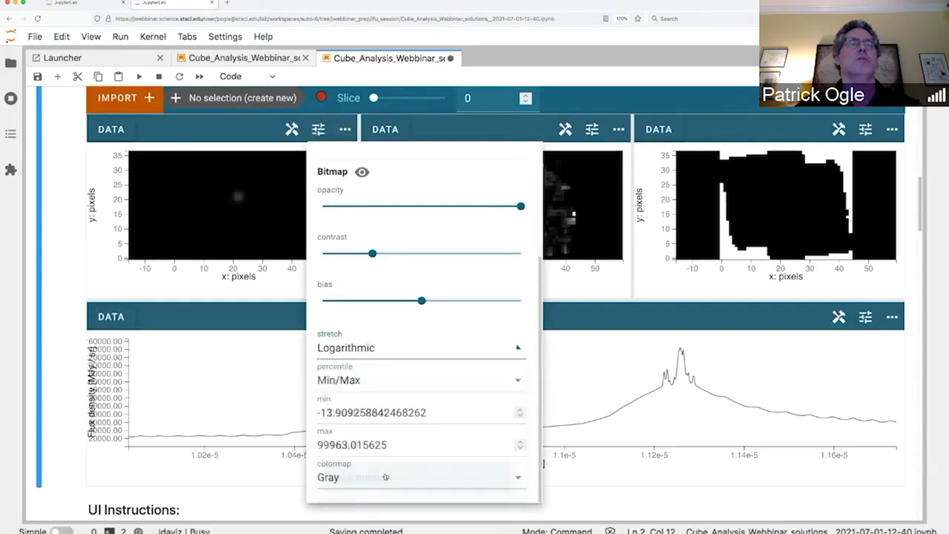
{"action": "left_click", "coordinate": [518, 383]}
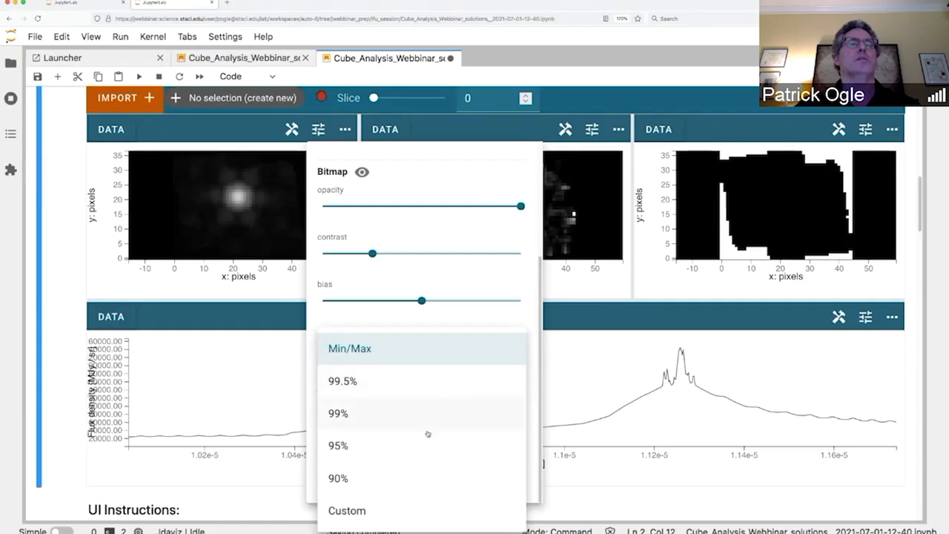
{"action": "left_click", "coordinate": [342, 448]}
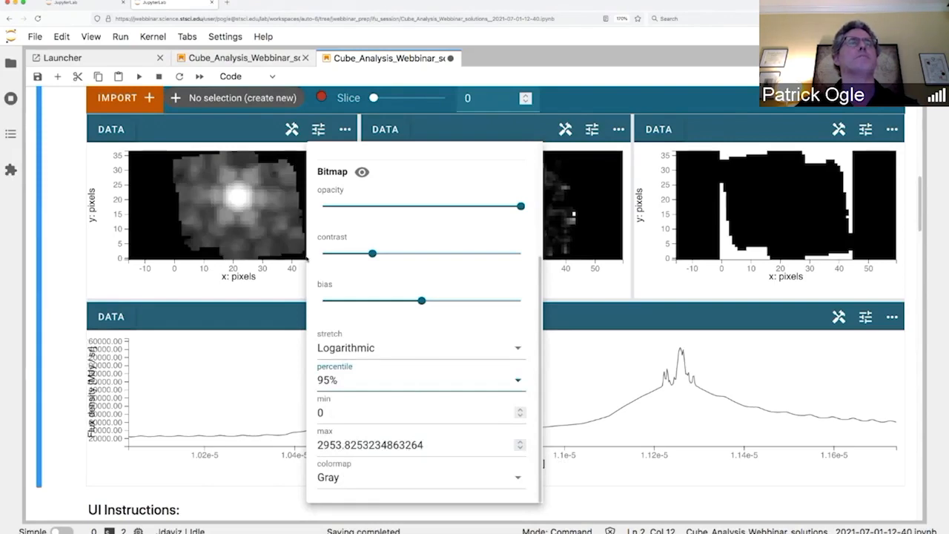
{"action": "left_click", "coordinate": [235, 126]}
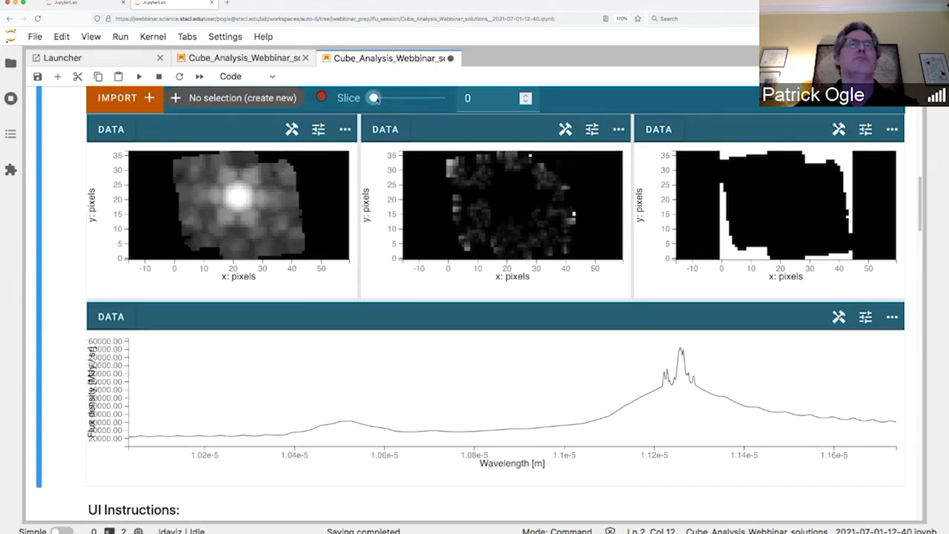
{"action": "left_click_drag", "start_coordinate": [374, 98], "coordinate": [382, 98]}
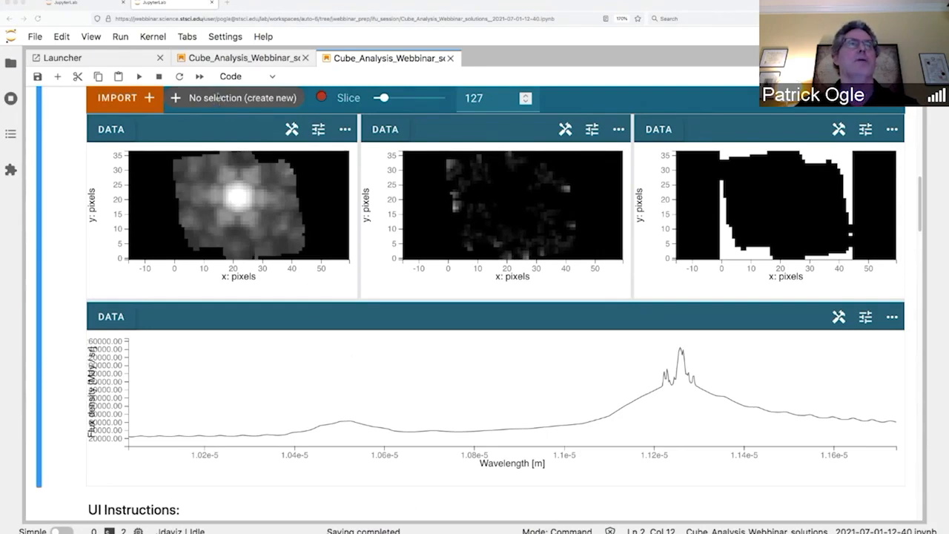
{"action": "scroll", "coordinate": [218, 98], "scroll_direction": "up", "scroll_amount": 1}
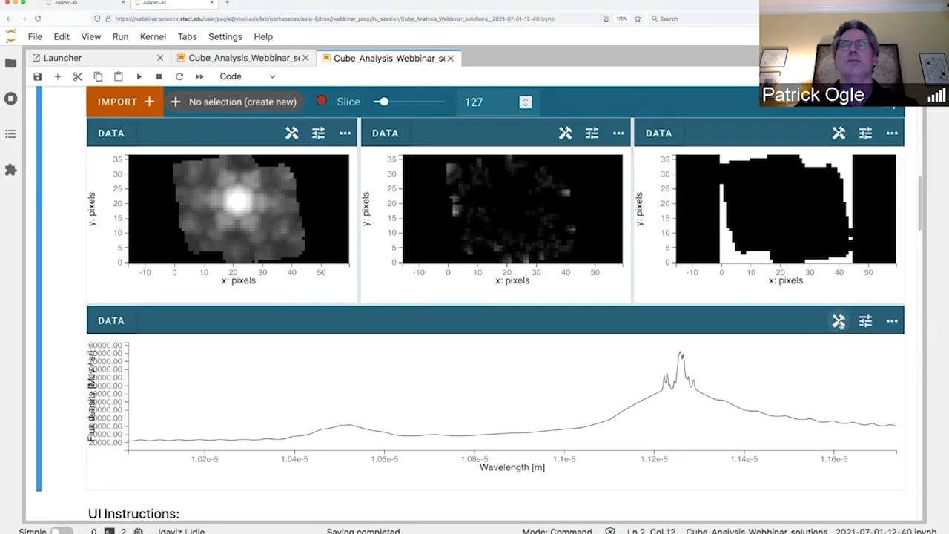
Step: Select the spectral range of about 1.04e-5 to 1.06e-5 m as Subset 1
{"action": "left_click", "coordinate": [839, 321]}
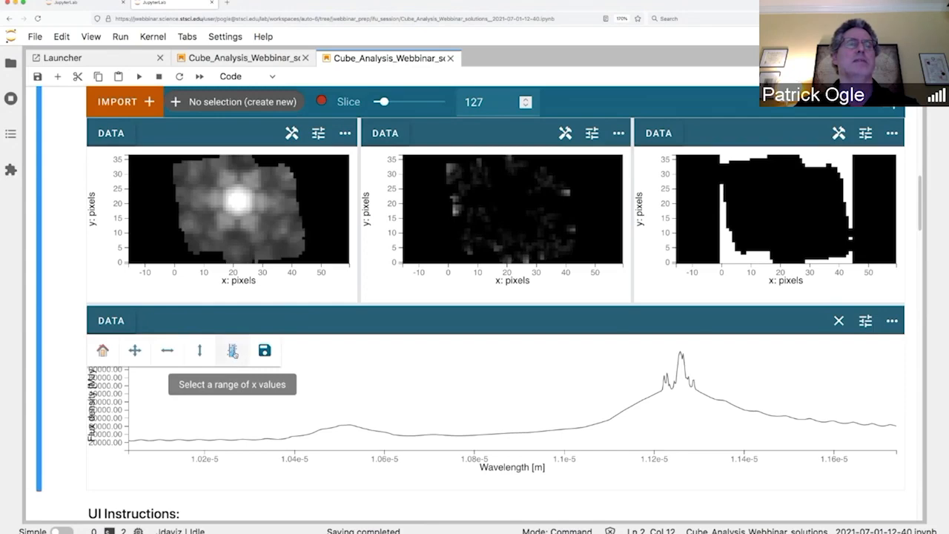
{"action": "left_click", "coordinate": [232, 351]}
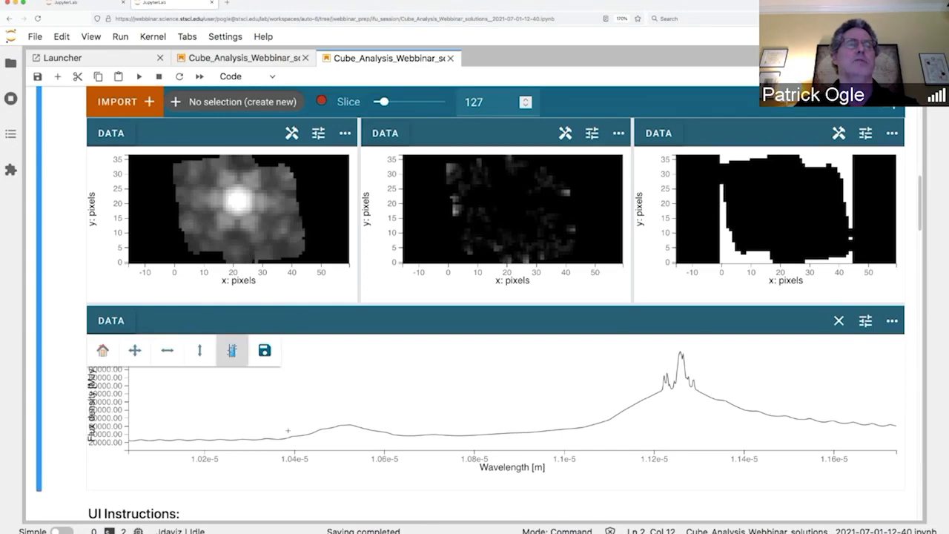
{"action": "left_click_drag", "start_coordinate": [287, 431], "coordinate": [395, 440]}
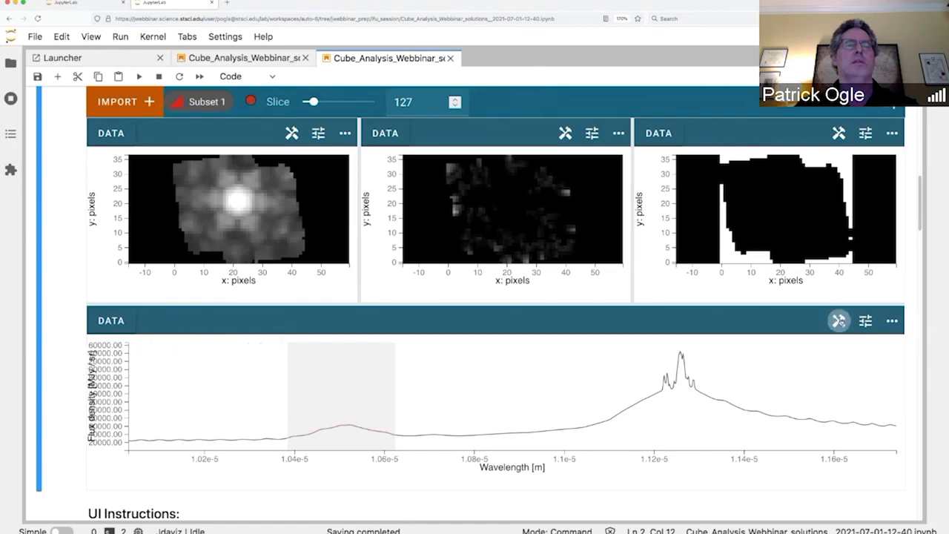
{"action": "left_click", "coordinate": [838, 320]}
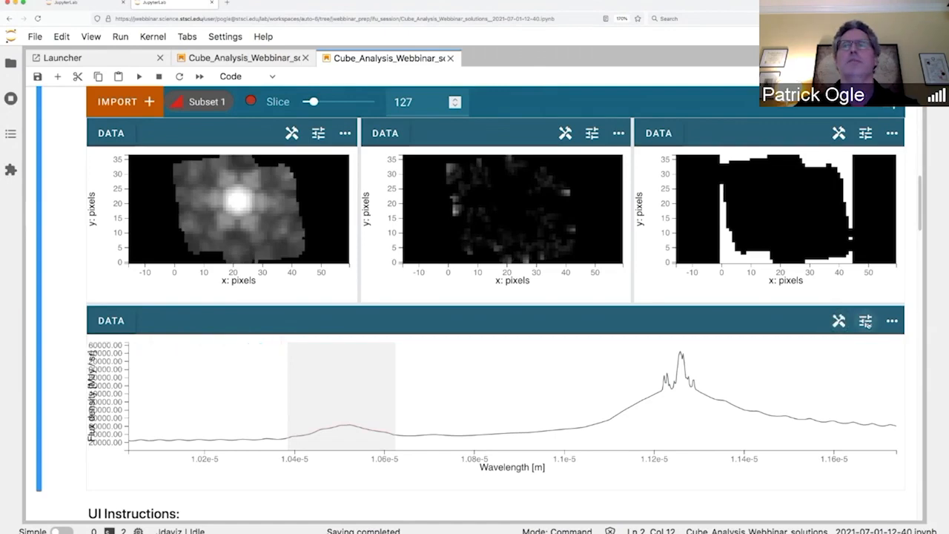
{"action": "left_click", "coordinate": [866, 322]}
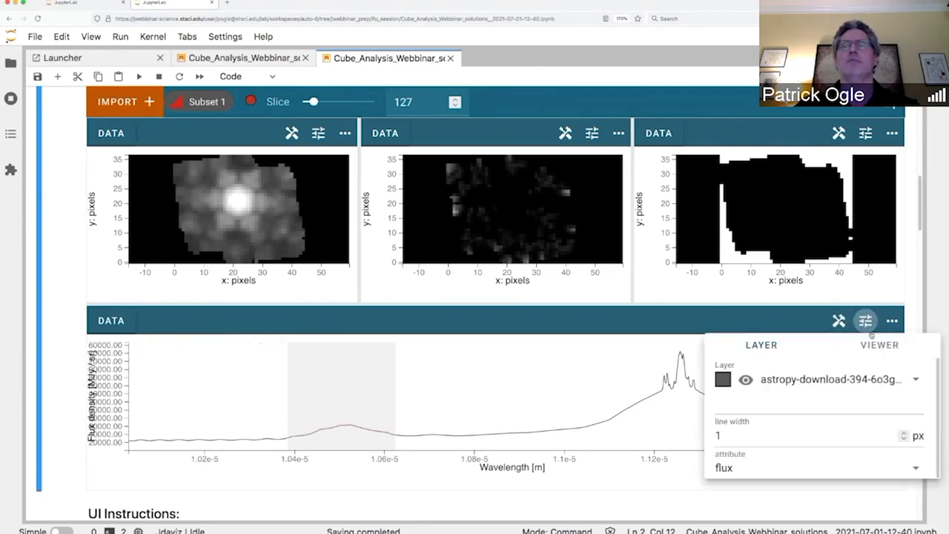
Step: Raise the Subset 1 spectrum layer's line width to 6 px
{"action": "left_click", "coordinate": [916, 382]}
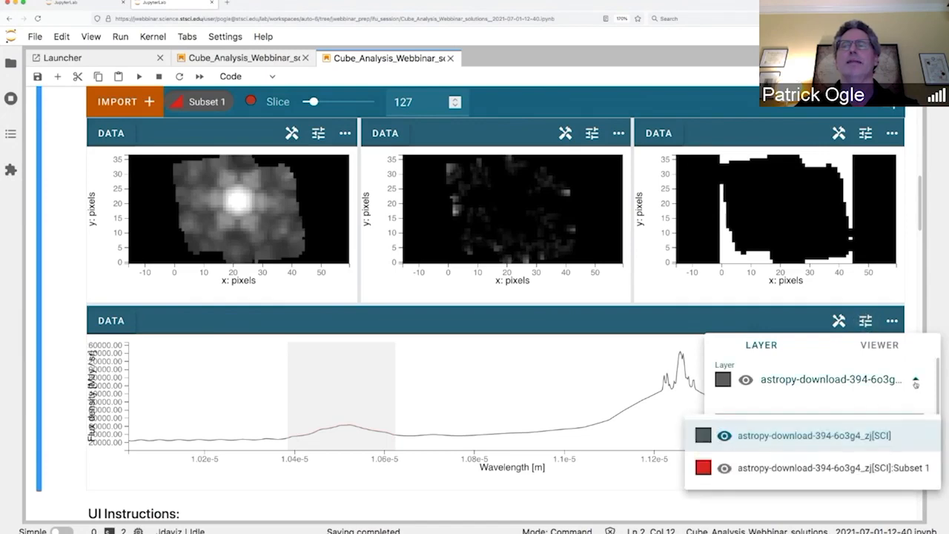
{"action": "left_click", "coordinate": [802, 472]}
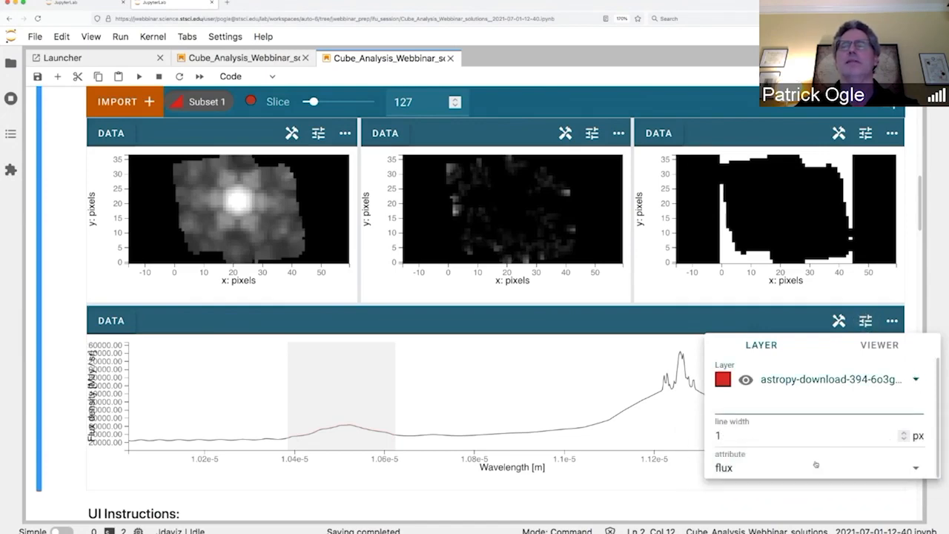
{"action": "left_click", "coordinate": [904, 433]}
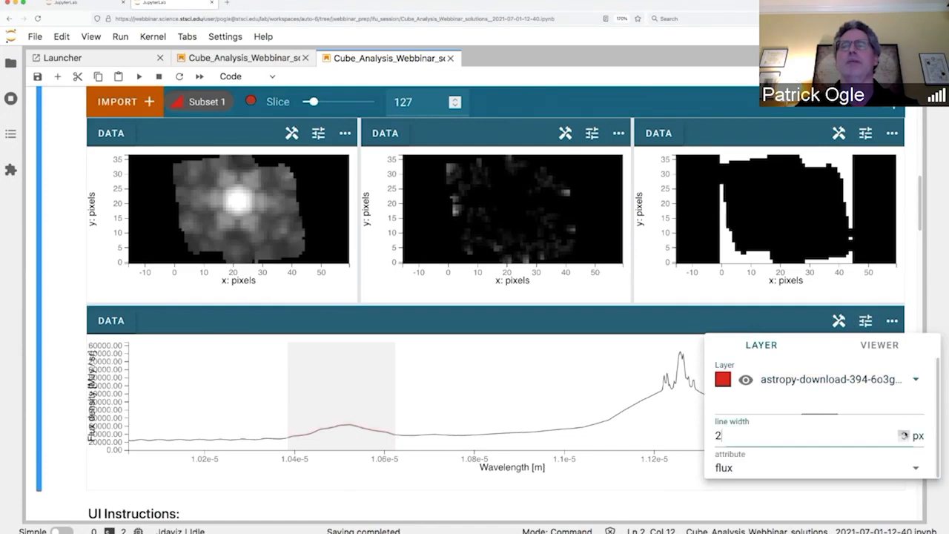
{"action": "left_click", "coordinate": [904, 434]}
{"action": "left_click", "coordinate": [905, 434]}
{"action": "left_click", "coordinate": [904, 433]}
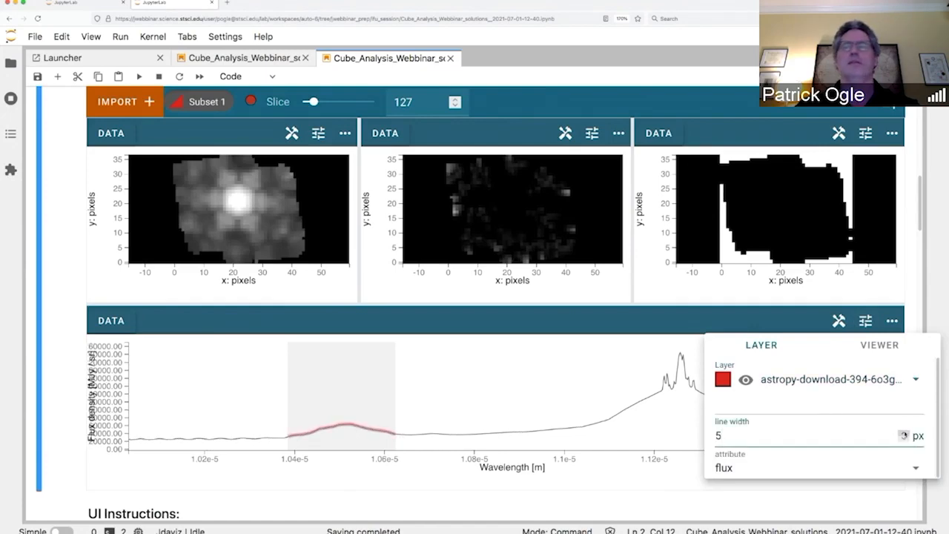
{"action": "left_click", "coordinate": [904, 433]}
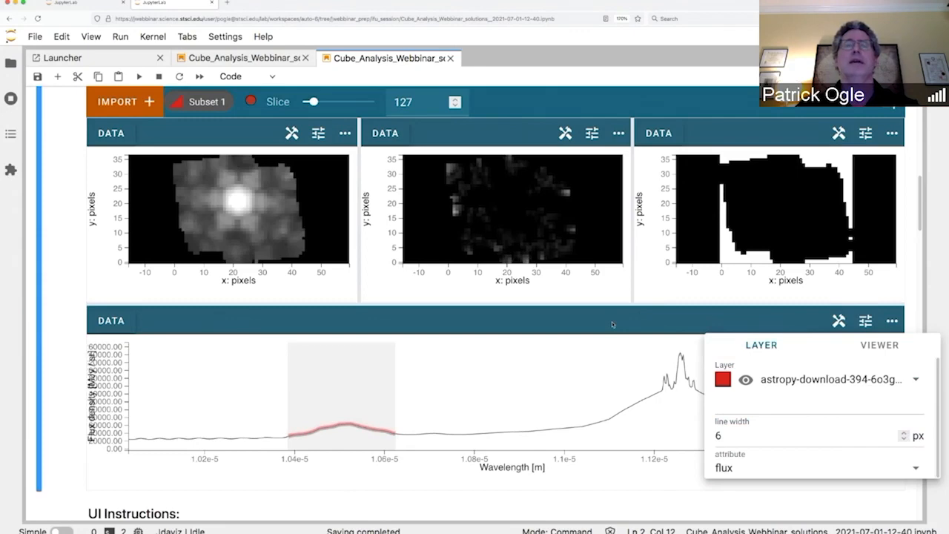
{"action": "left_click", "coordinate": [612, 321]}
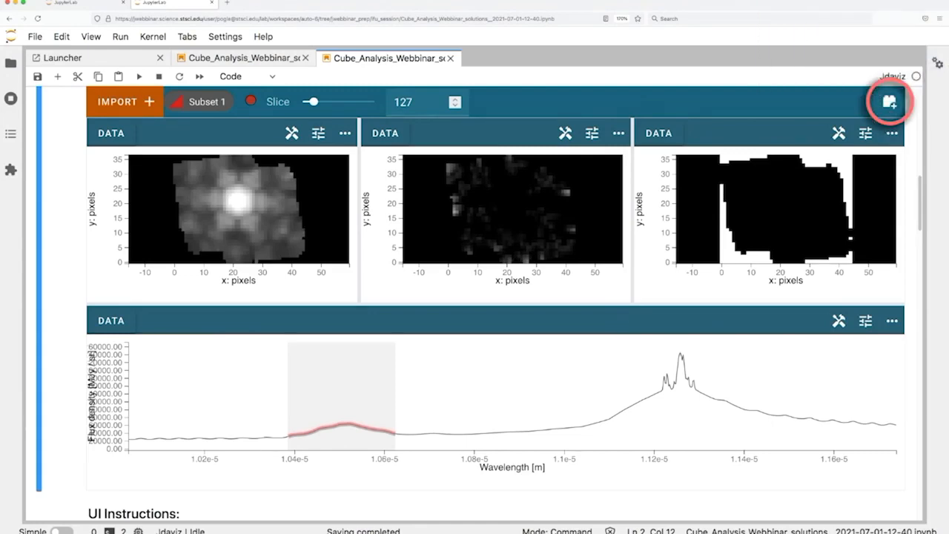
Step: In Moment Maps, choose the SCI cube as data and Subset 1 as spectral region
{"action": "left_click", "coordinate": [890, 102]}
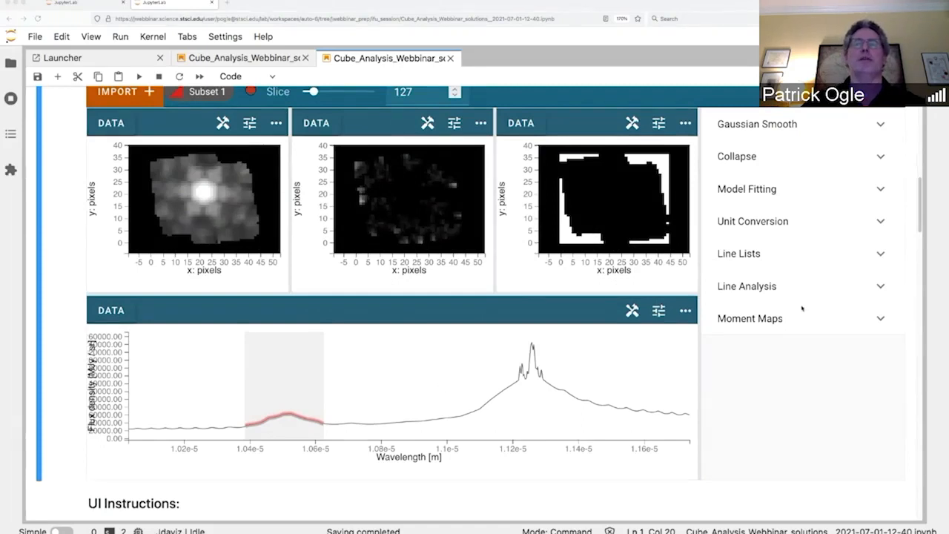
{"action": "left_click", "coordinate": [769, 321]}
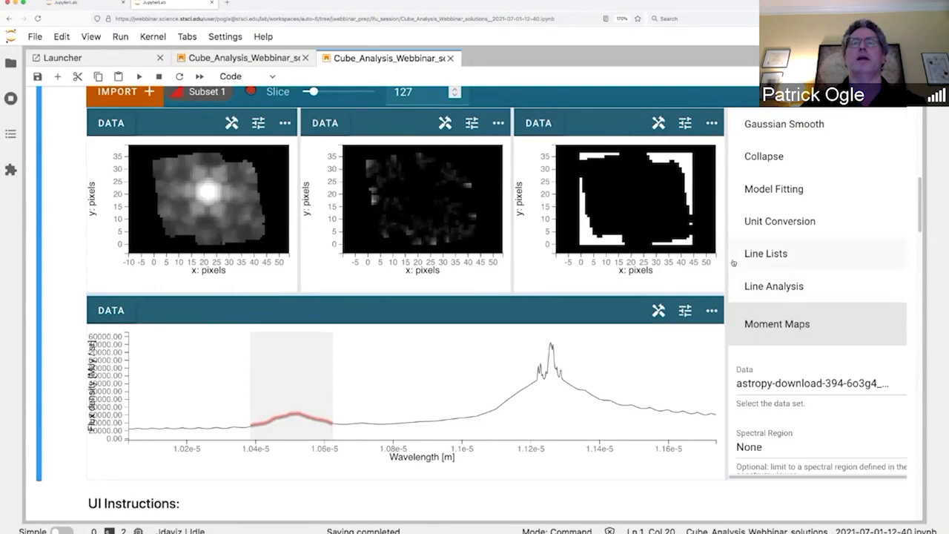
{"action": "left_click_drag", "start_coordinate": [726, 263], "coordinate": [571, 280]}
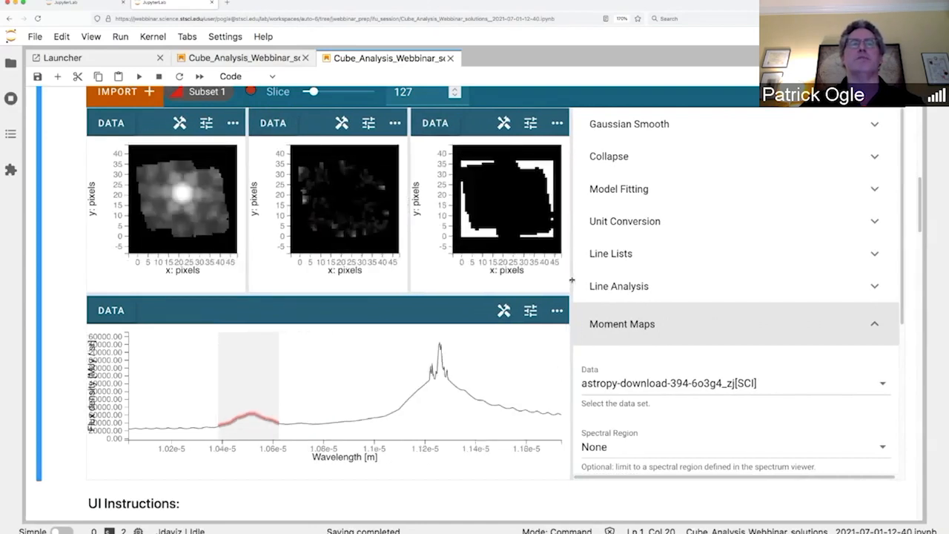
{"action": "left_click", "coordinate": [883, 383]}
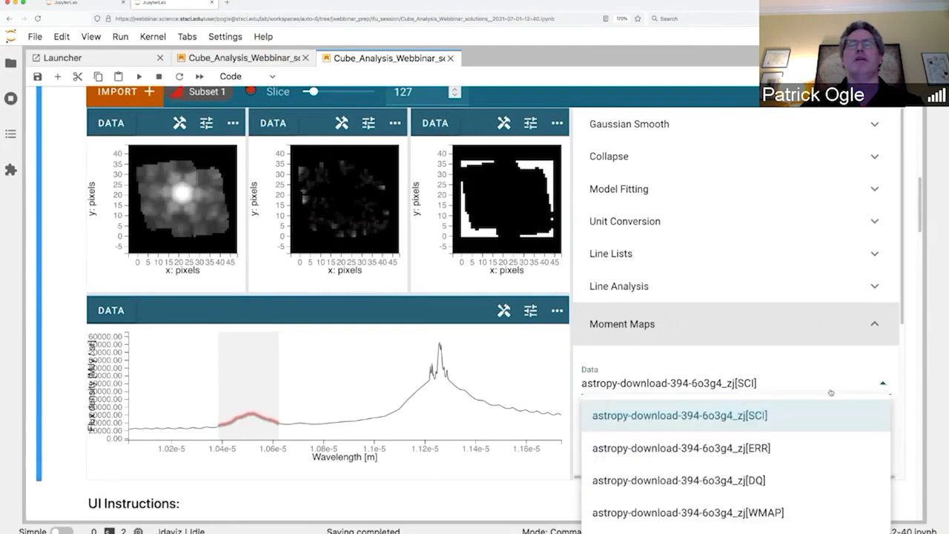
{"action": "left_click", "coordinate": [732, 417]}
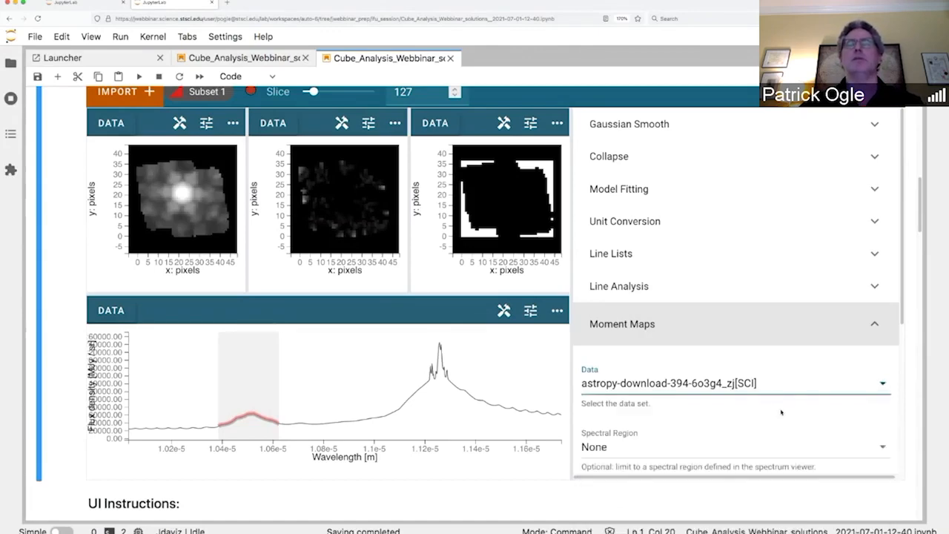
{"action": "scroll", "coordinate": [830, 370], "scroll_direction": "down", "scroll_amount": 3}
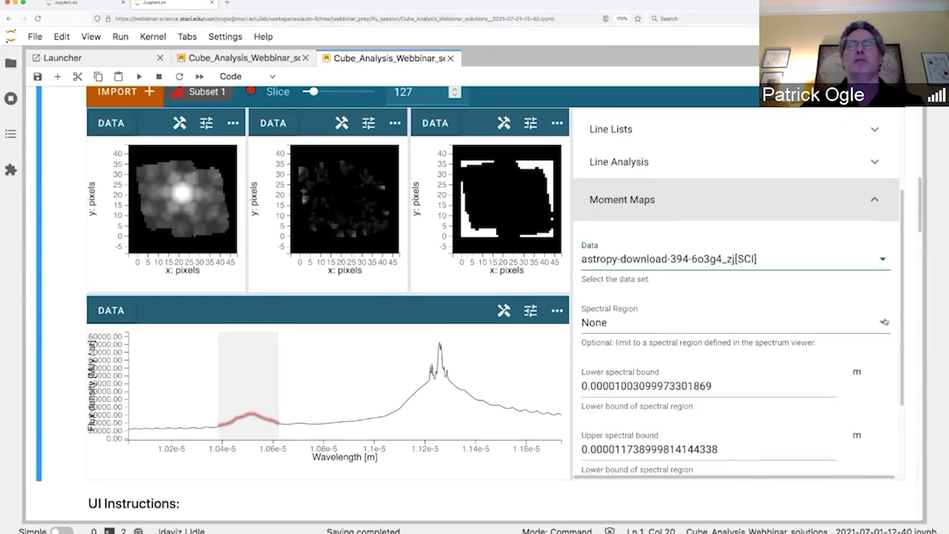
{"action": "left_click", "coordinate": [884, 323]}
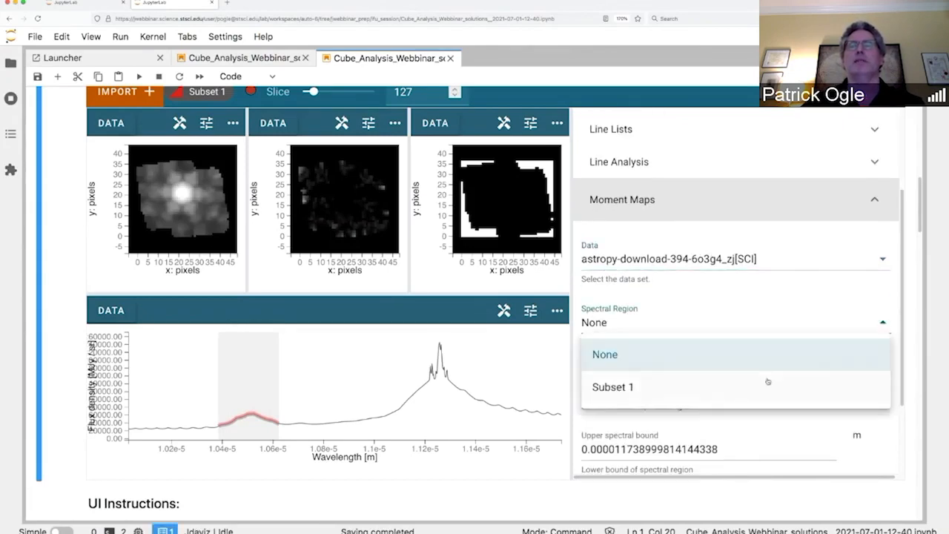
{"action": "left_click", "coordinate": [745, 391]}
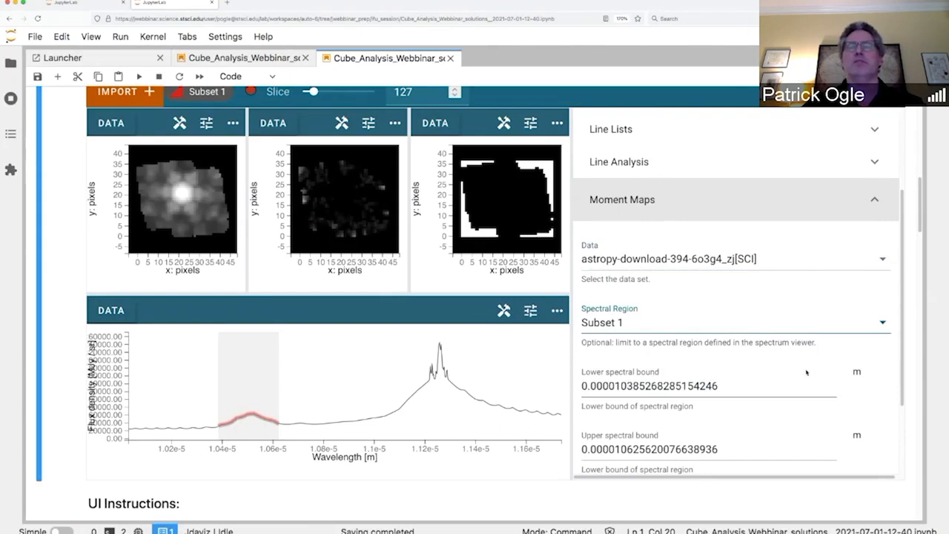
Step: Set the moment order to 0 and calculate the moment map
{"action": "scroll", "coordinate": [771, 367], "scroll_direction": "down", "scroll_amount": 1}
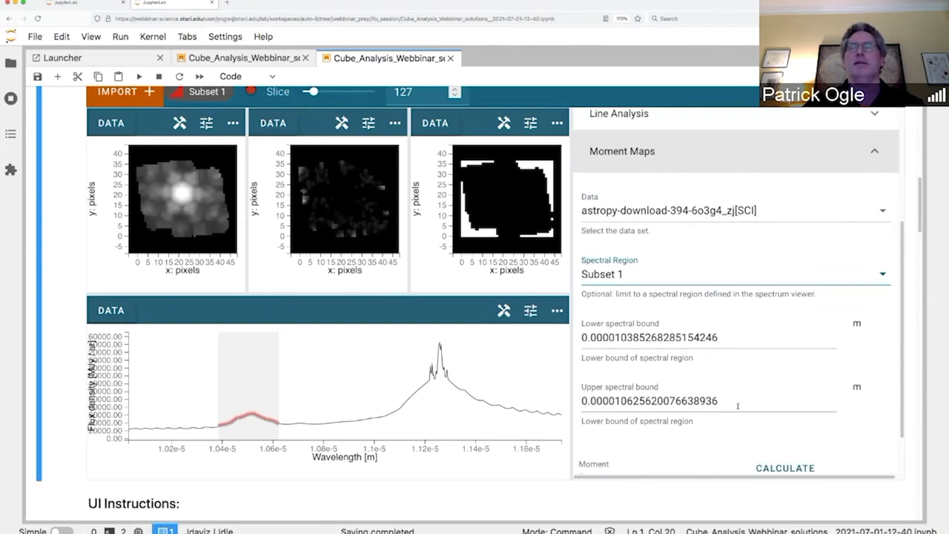
{"action": "scroll", "coordinate": [734, 404], "scroll_direction": "down", "scroll_amount": 1}
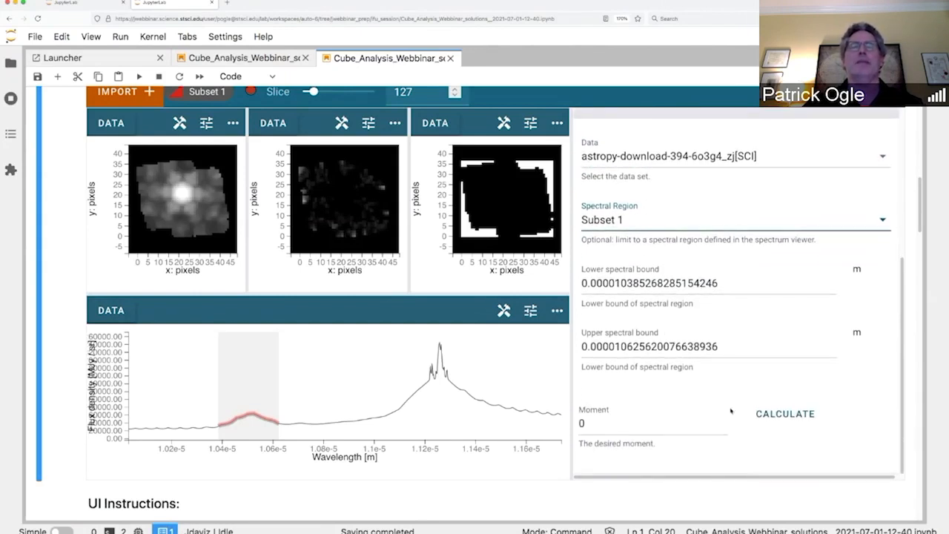
{"action": "left_click", "coordinate": [595, 426]}
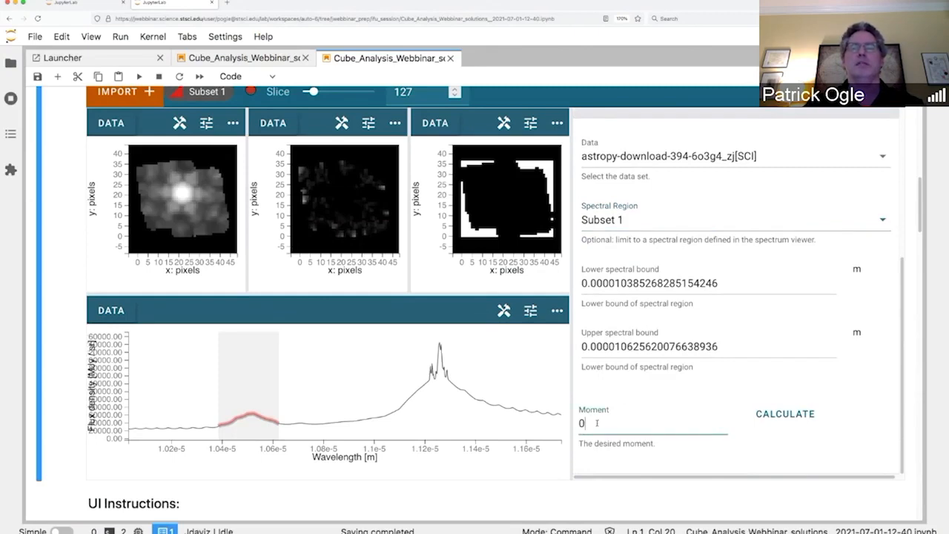
{"action": "key", "text": "BackSpace"}
{"action": "type", "text": "0"}
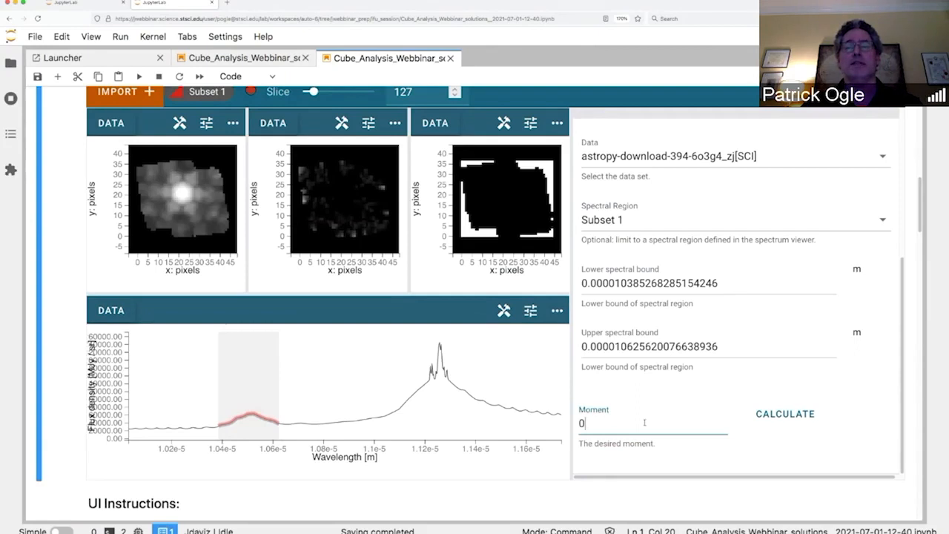
{"action": "left_click", "coordinate": [793, 417]}
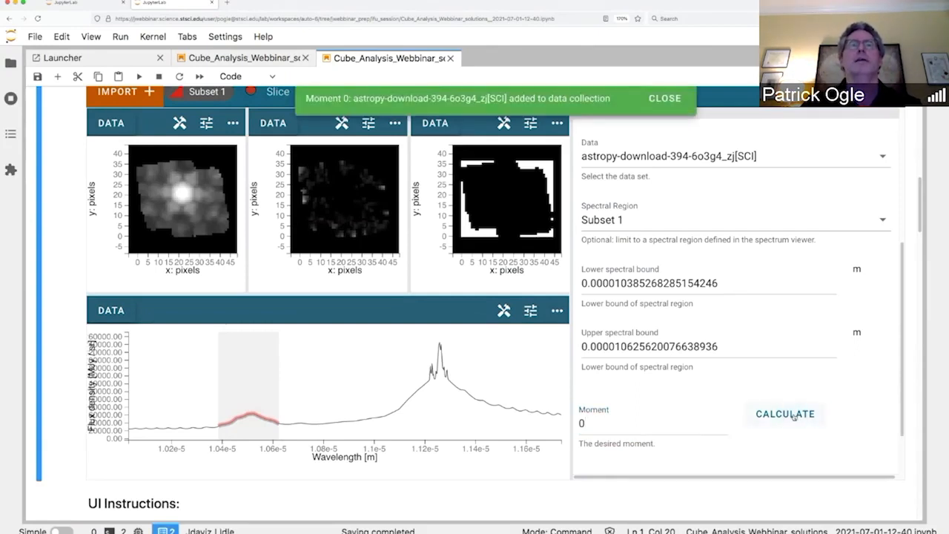
Step: Replace the ERR layer in the middle viewer with the Moment 0 map
{"action": "left_click", "coordinate": [670, 99]}
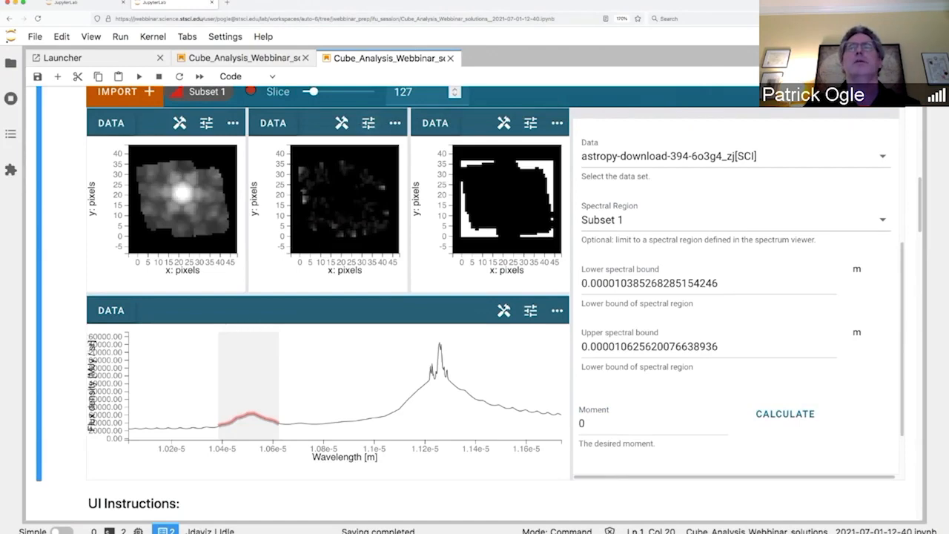
{"action": "left_click", "coordinate": [885, 92]}
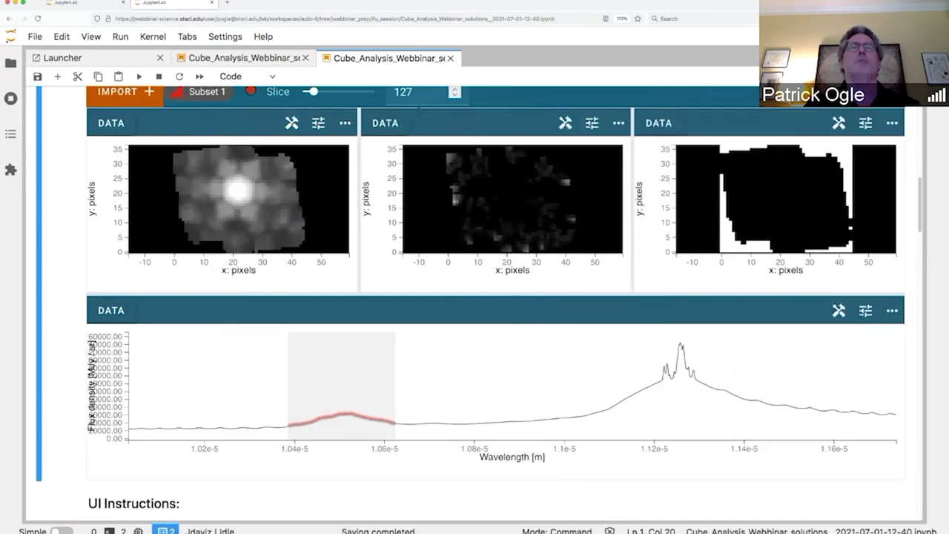
{"action": "left_click", "coordinate": [386, 123]}
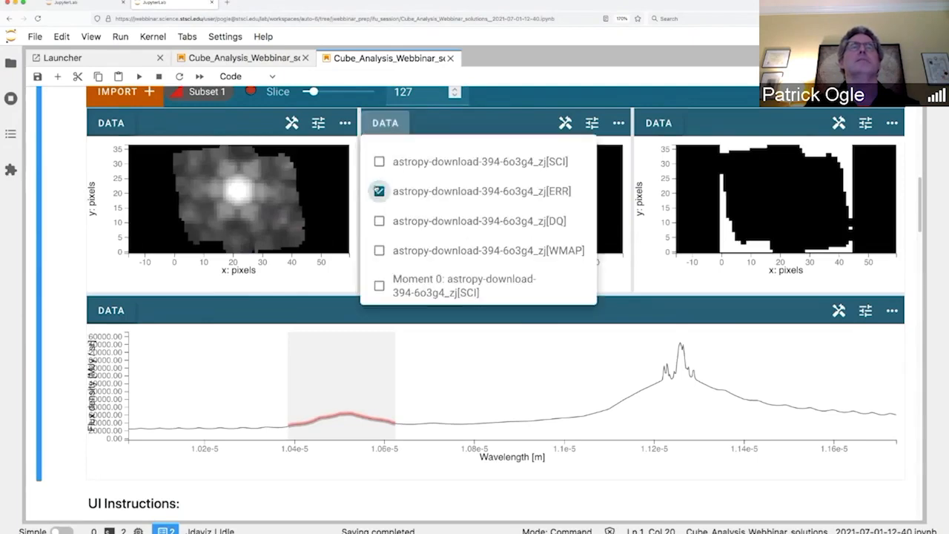
{"action": "left_click", "coordinate": [379, 191]}
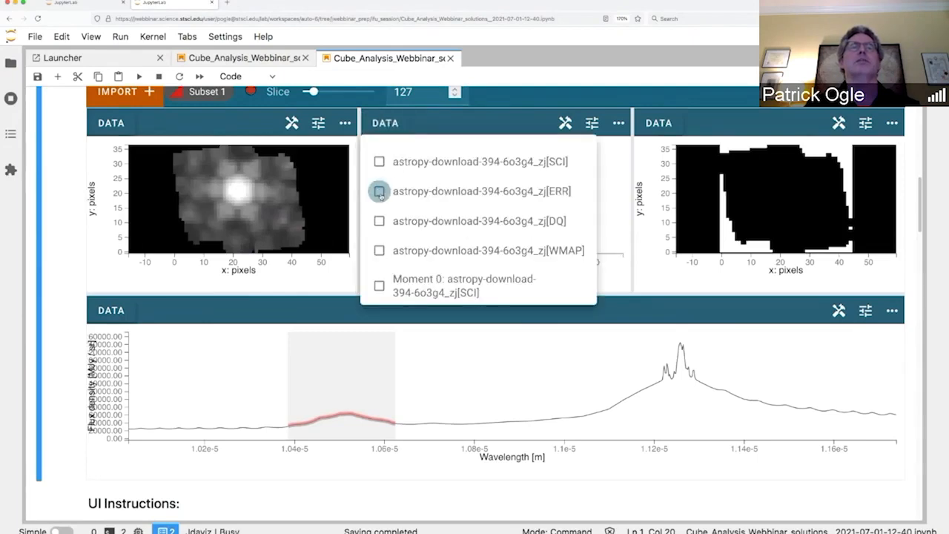
{"action": "left_click", "coordinate": [379, 285]}
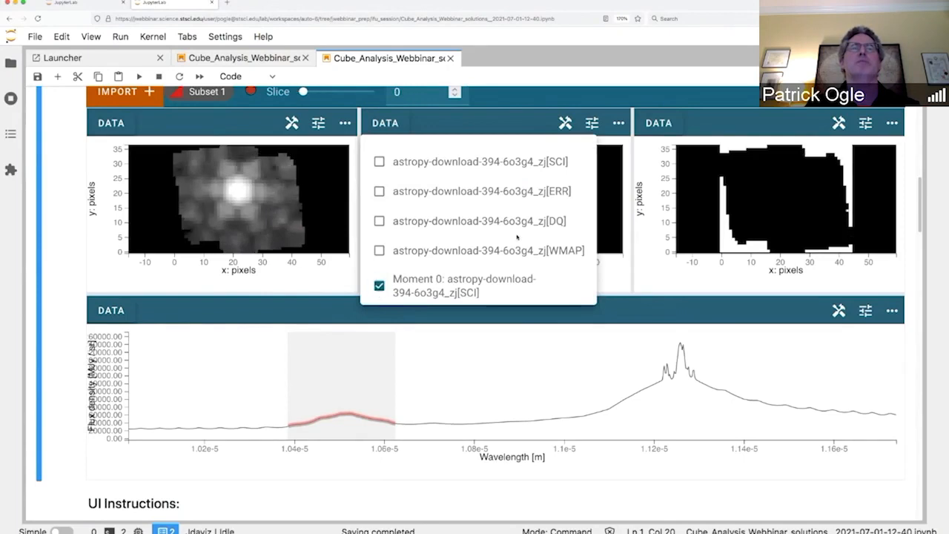
Step: Give the middle image a Logarithmic stretch, 95% percentile and the Inferno colormap
{"action": "left_click", "coordinate": [593, 125]}
{"action": "scroll", "coordinate": [766, 362], "scroll_direction": "down", "scroll_amount": 3}
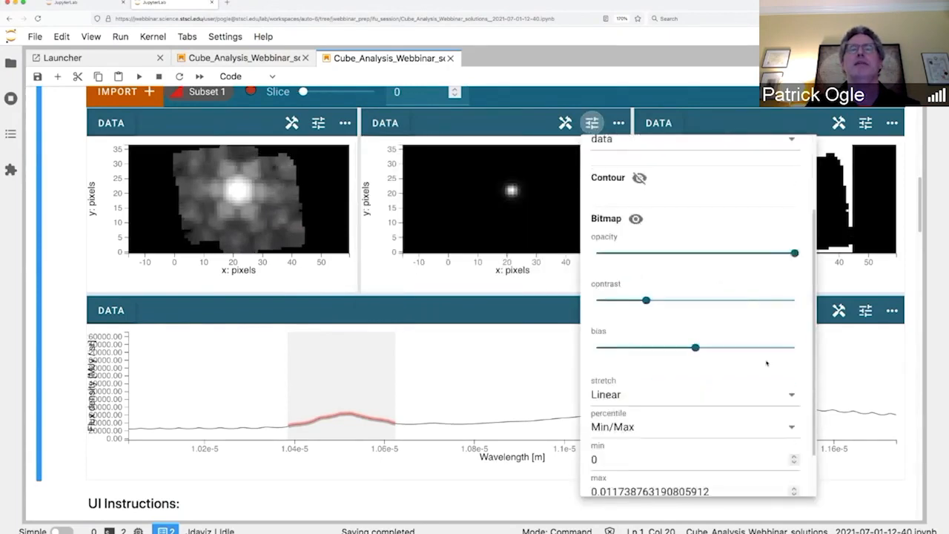
{"action": "left_click", "coordinate": [790, 341]}
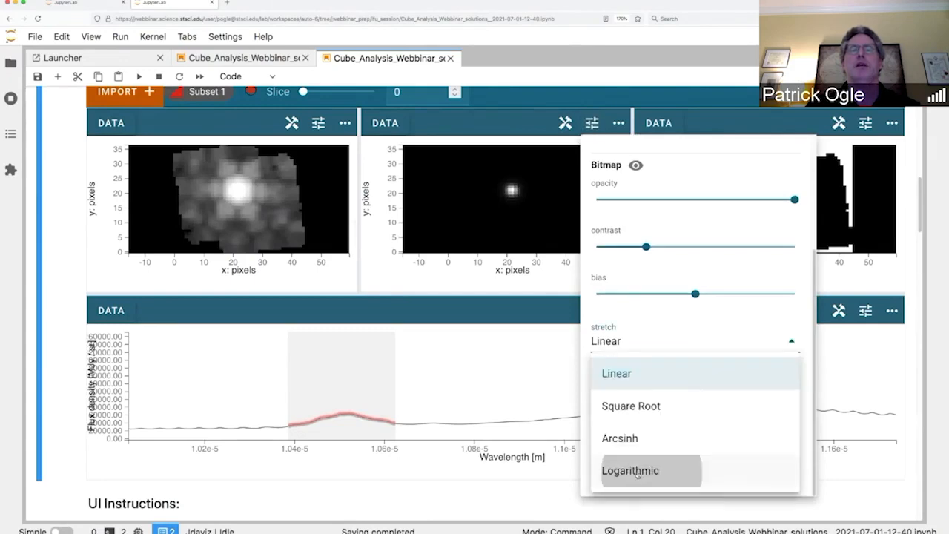
{"action": "left_click", "coordinate": [643, 470]}
{"action": "left_click", "coordinate": [793, 374]}
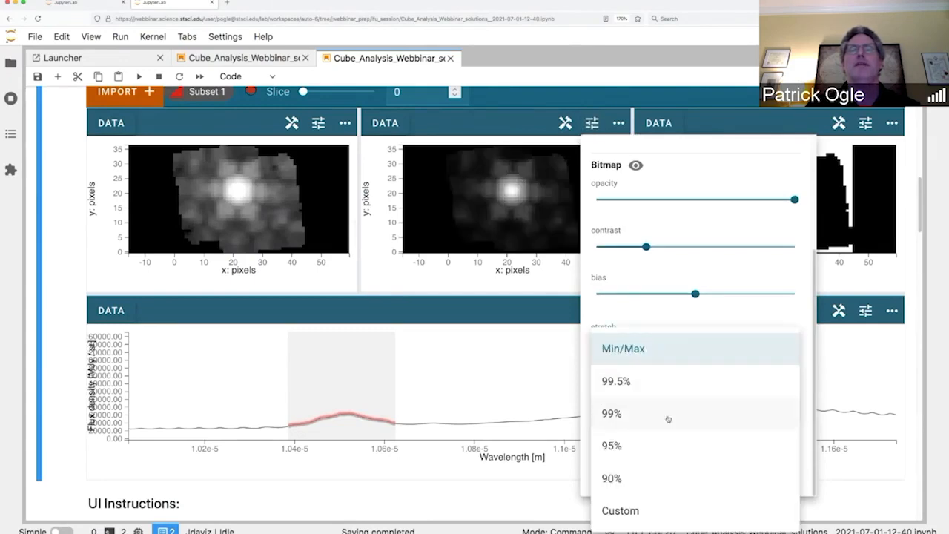
{"action": "left_click", "coordinate": [667, 444]}
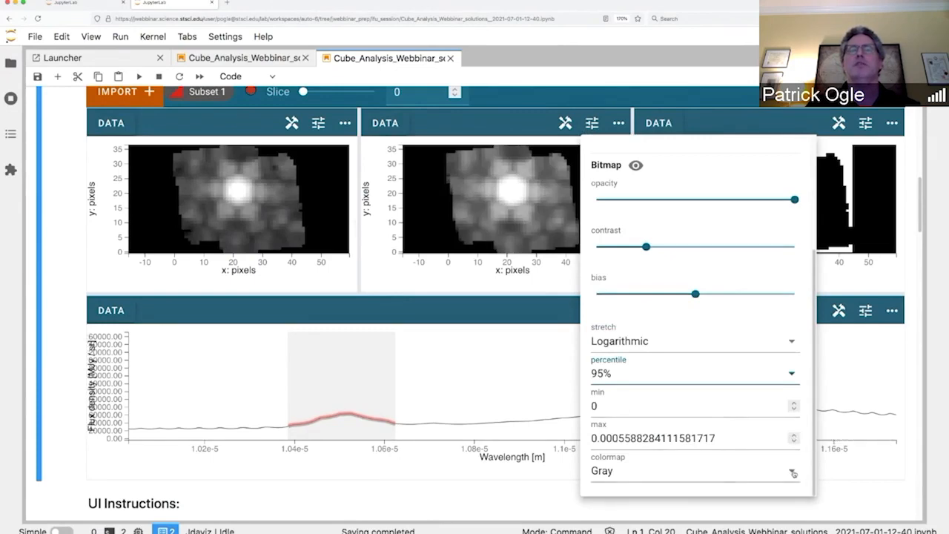
{"action": "left_click", "coordinate": [792, 472]}
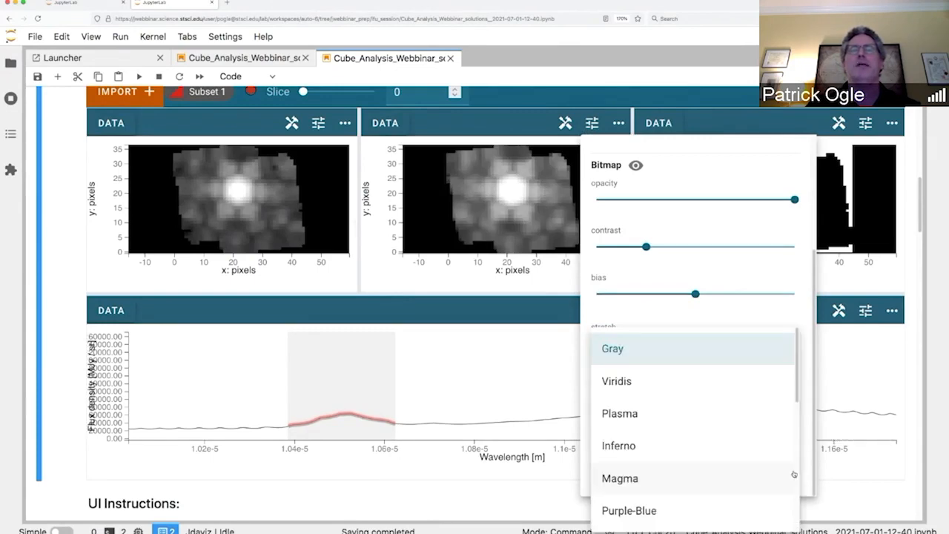
{"action": "left_click", "coordinate": [634, 445]}
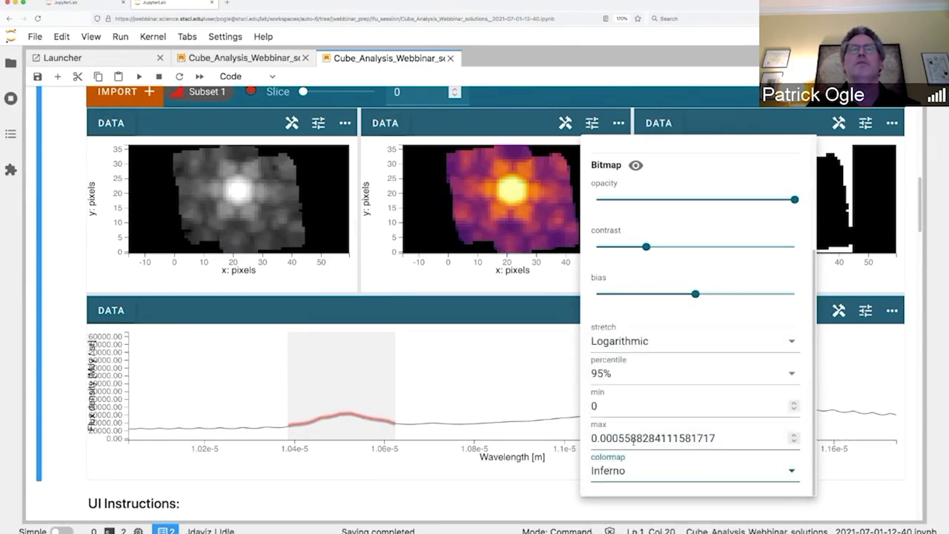
{"action": "left_click", "coordinate": [525, 120]}
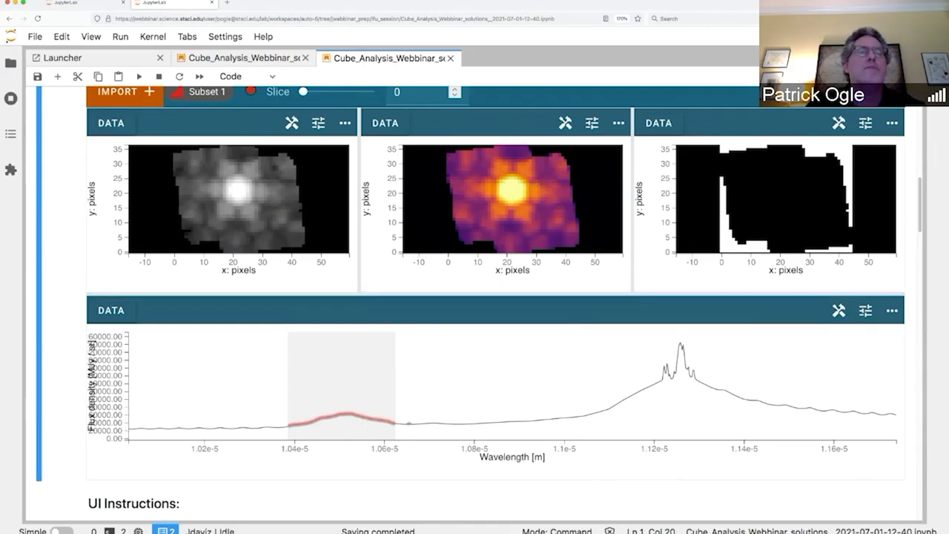
{"action": "scroll", "coordinate": [408, 423], "scroll_direction": "down", "scroll_amount": 1}
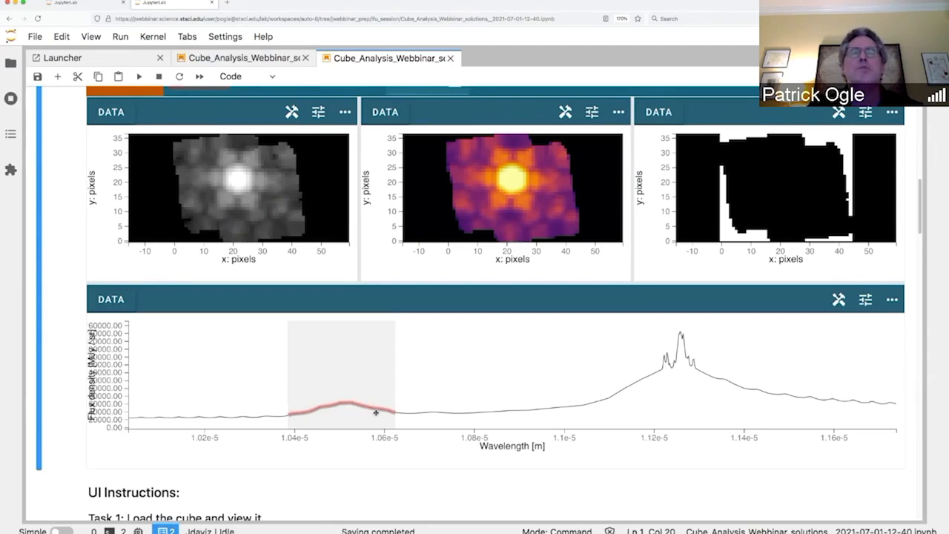
{"action": "scroll", "coordinate": [376, 413], "scroll_direction": "down", "scroll_amount": 1}
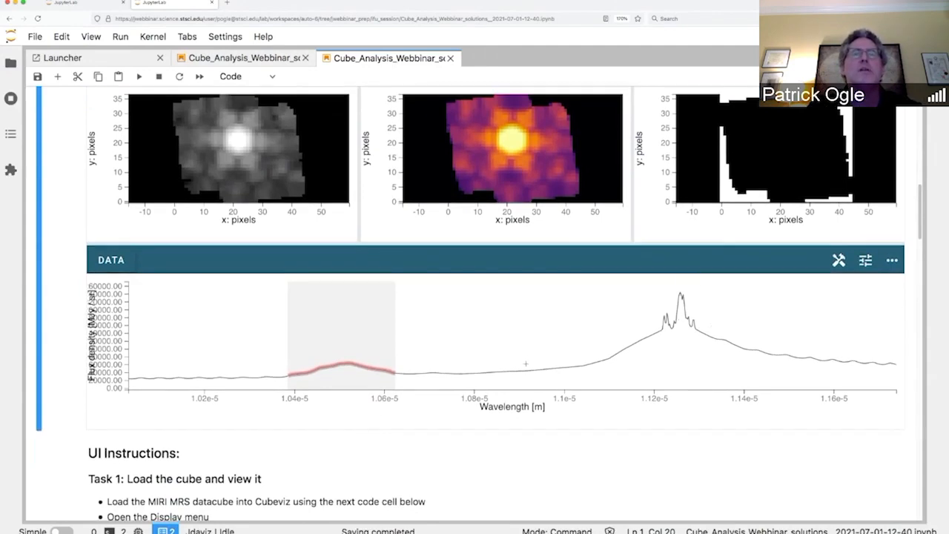
{"action": "scroll", "coordinate": [528, 326], "scroll_direction": "up", "scroll_amount": 2}
{"action": "scroll", "coordinate": [526, 364], "scroll_direction": "up", "scroll_amount": 1}
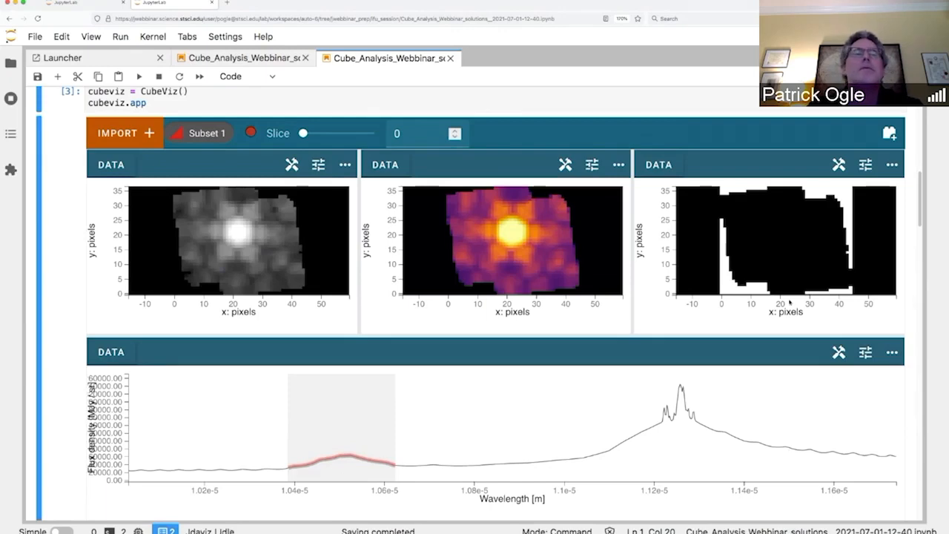
{"action": "scroll", "coordinate": [877, 183], "scroll_direction": "down", "scroll_amount": 1}
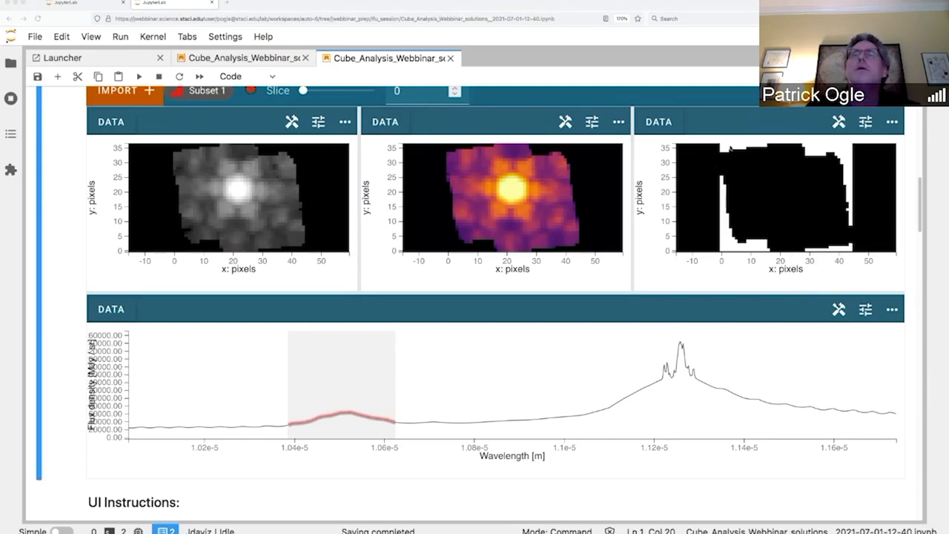
{"action": "scroll", "coordinate": [726, 155], "scroll_direction": "up", "scroll_amount": 1}
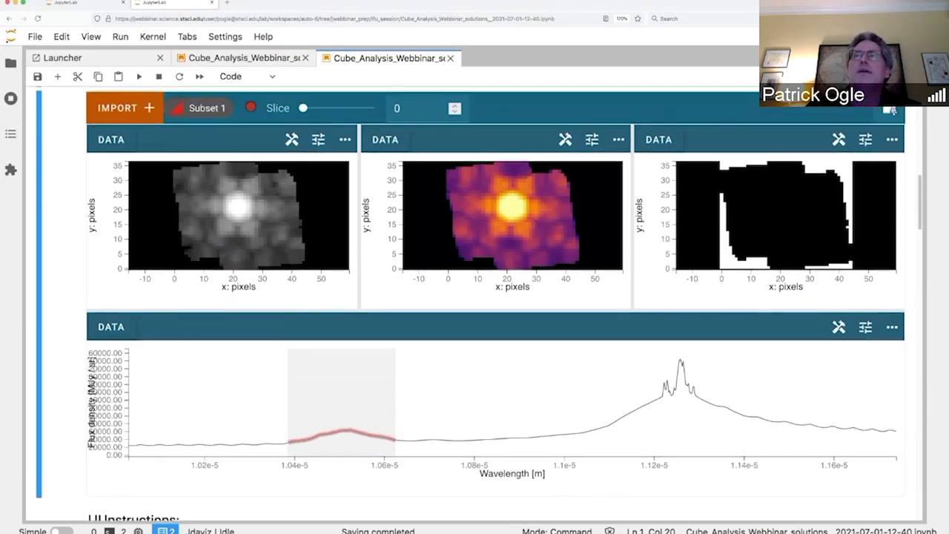
Step: Widen the plugin tray, expand Model Fitting and choose astropy-download-394-6o3g4_zj[SCI] as data
{"action": "left_click", "coordinate": [890, 111]}
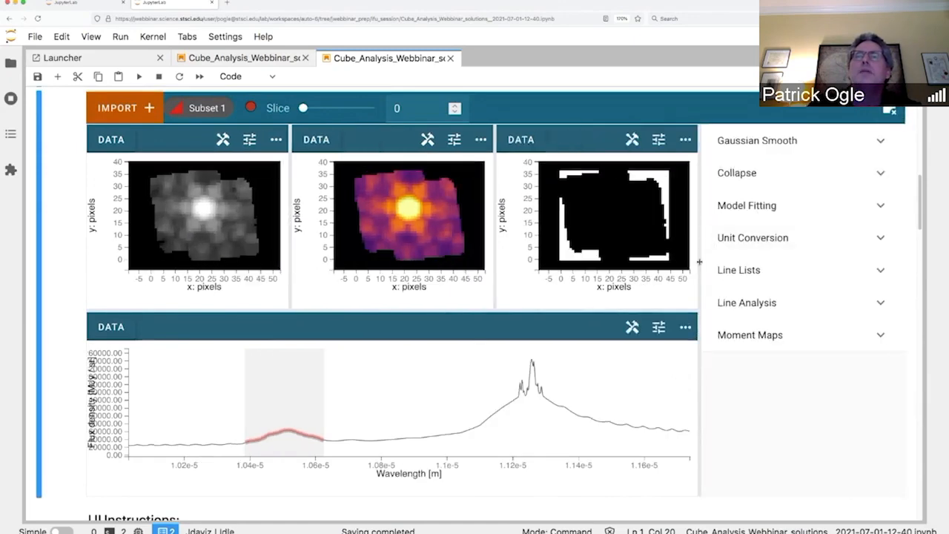
{"action": "left_click_drag", "start_coordinate": [699, 261], "coordinate": [577, 265]}
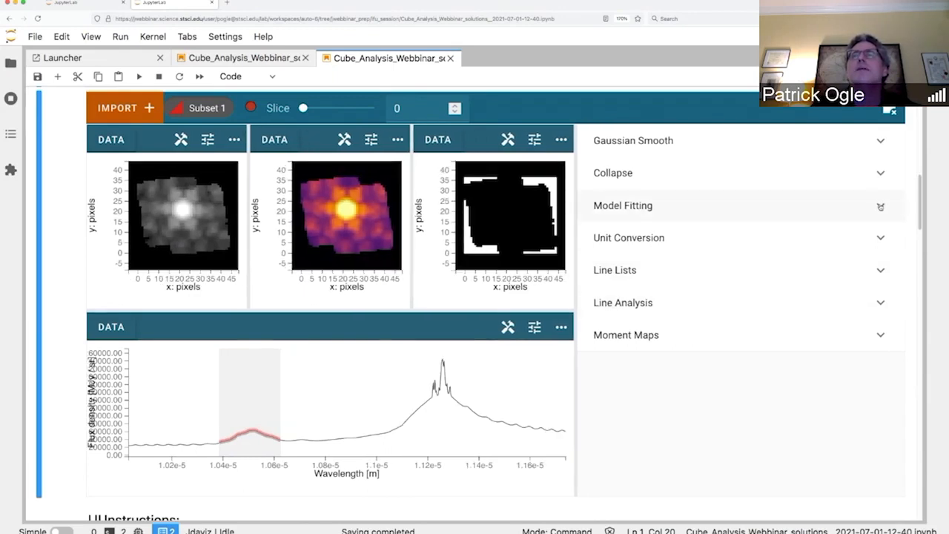
{"action": "left_click", "coordinate": [880, 207]}
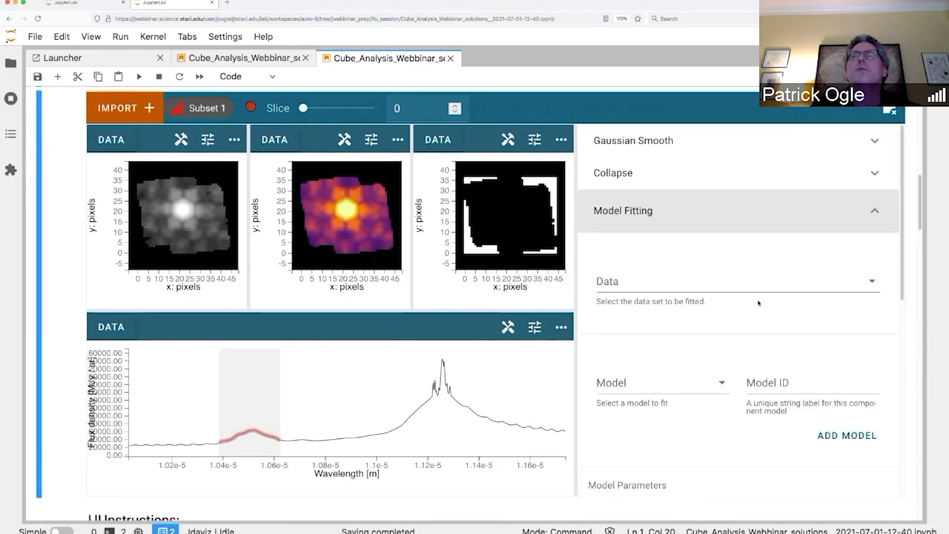
{"action": "left_click", "coordinate": [872, 282]}
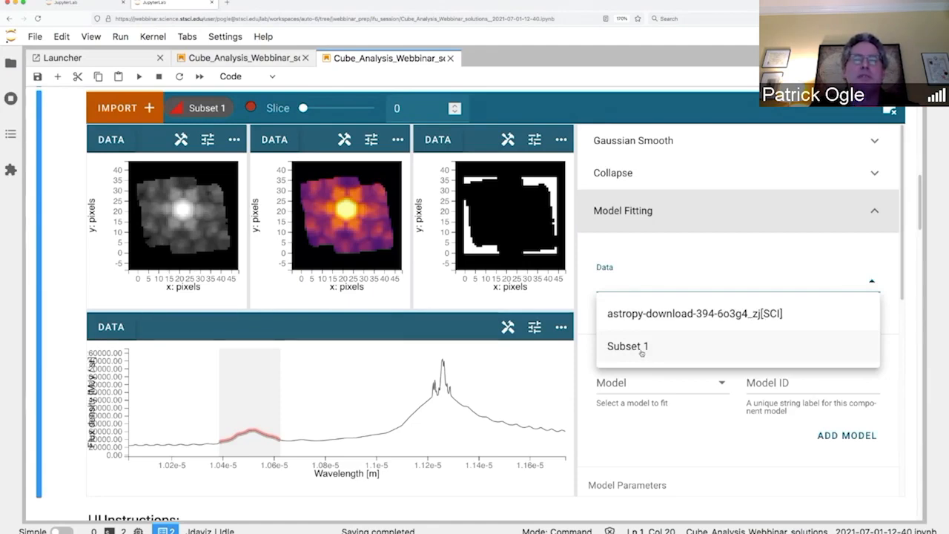
{"action": "left_click", "coordinate": [688, 314]}
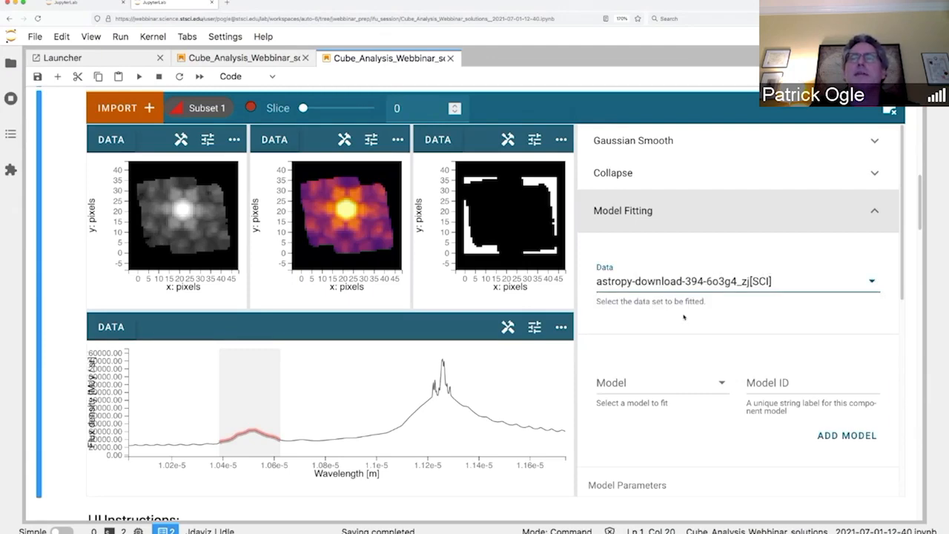
{"action": "scroll", "coordinate": [684, 317], "scroll_direction": "down", "scroll_amount": 1}
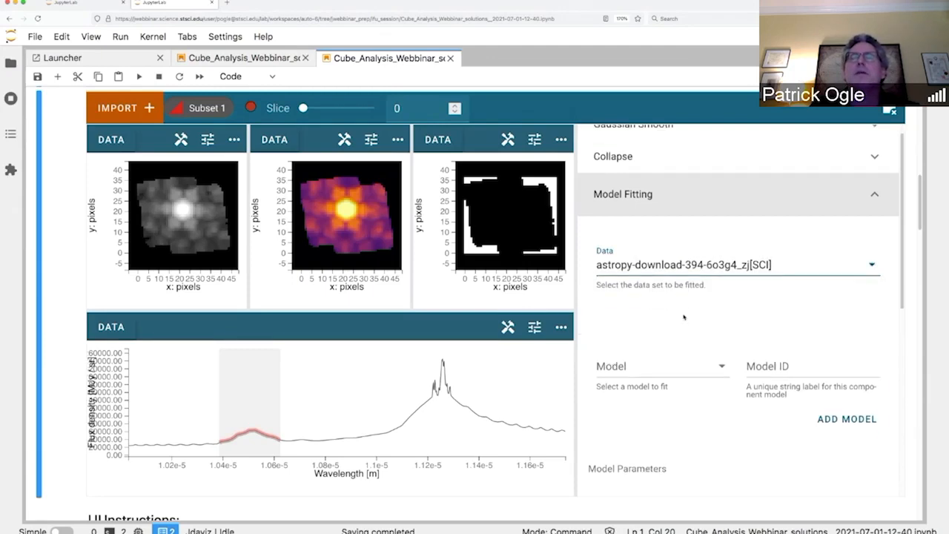
{"action": "scroll", "coordinate": [683, 316], "scroll_direction": "down", "scroll_amount": 3}
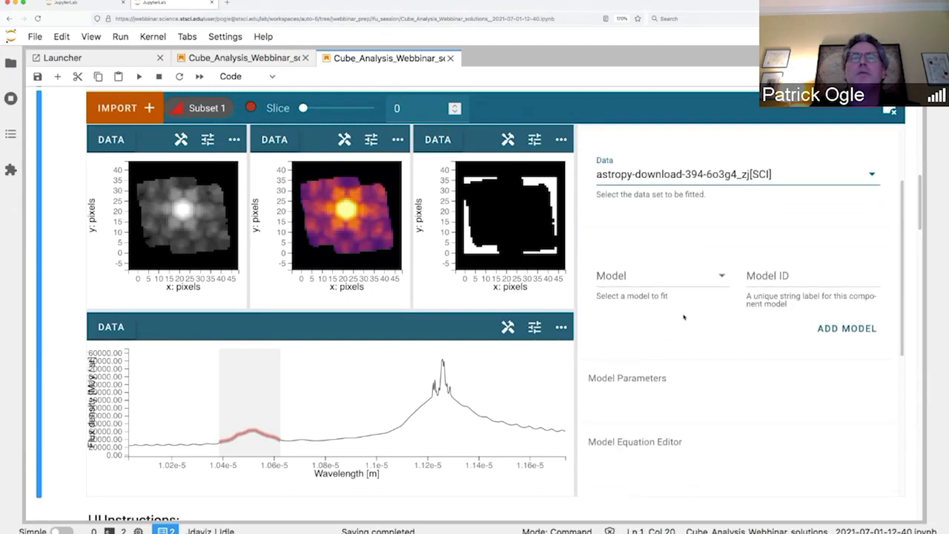
Step: Add a Linear1D model component named L
{"action": "left_click", "coordinate": [726, 270]}
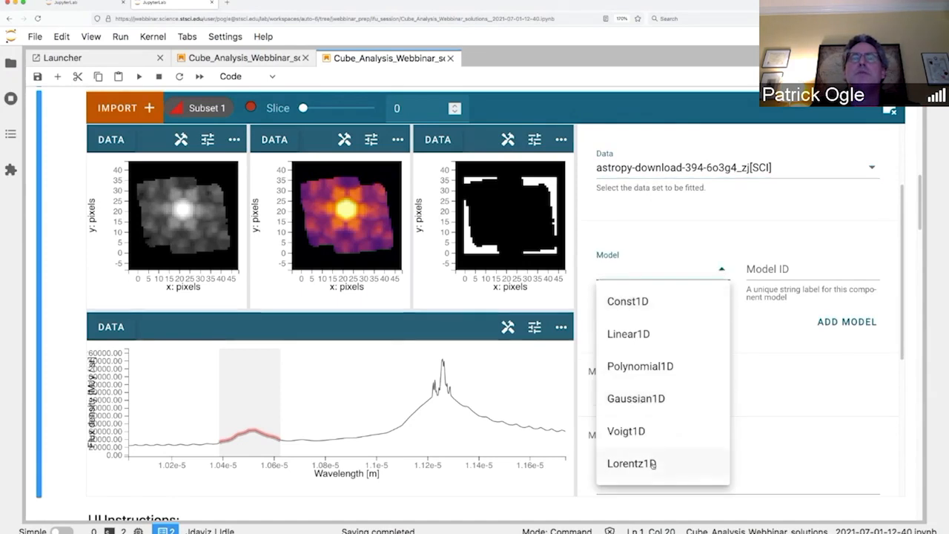
{"action": "left_click", "coordinate": [635, 335]}
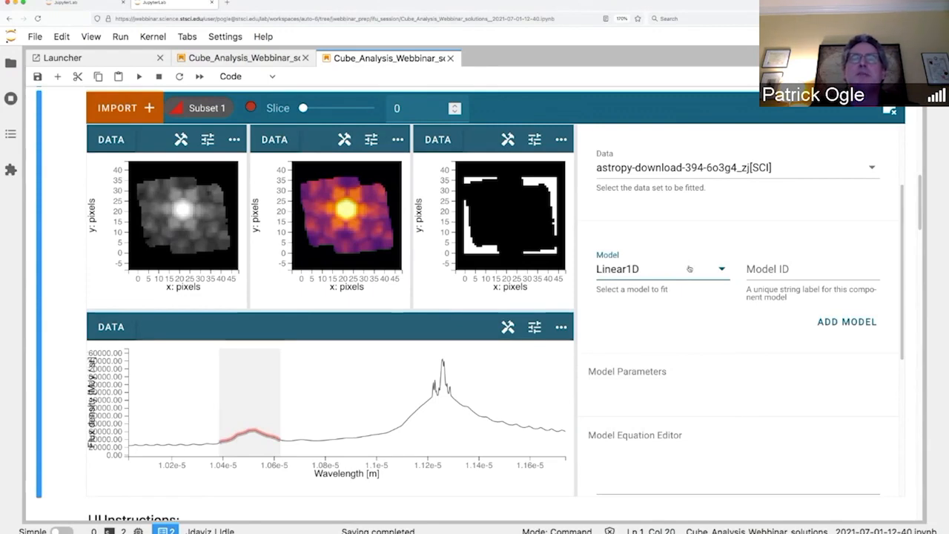
{"action": "left_click", "coordinate": [775, 269]}
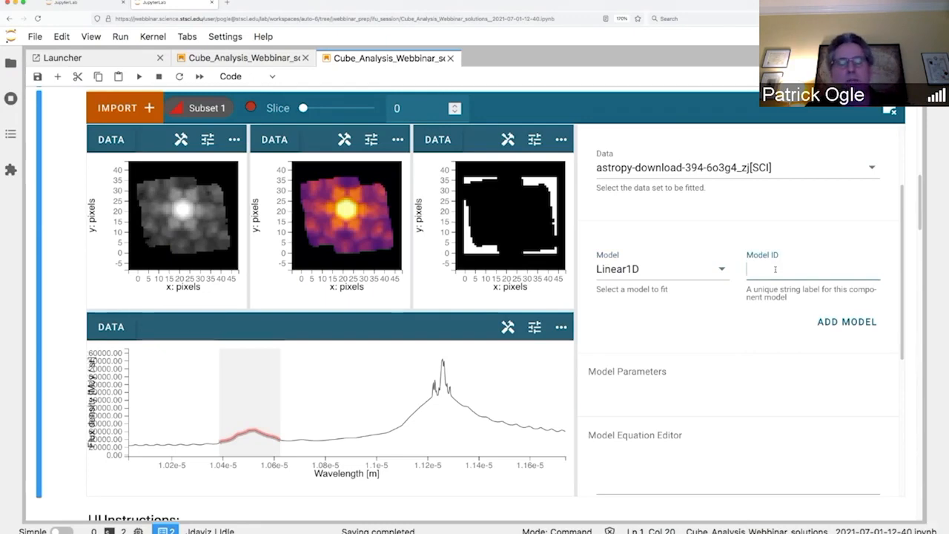
{"action": "type", "text": "L"}
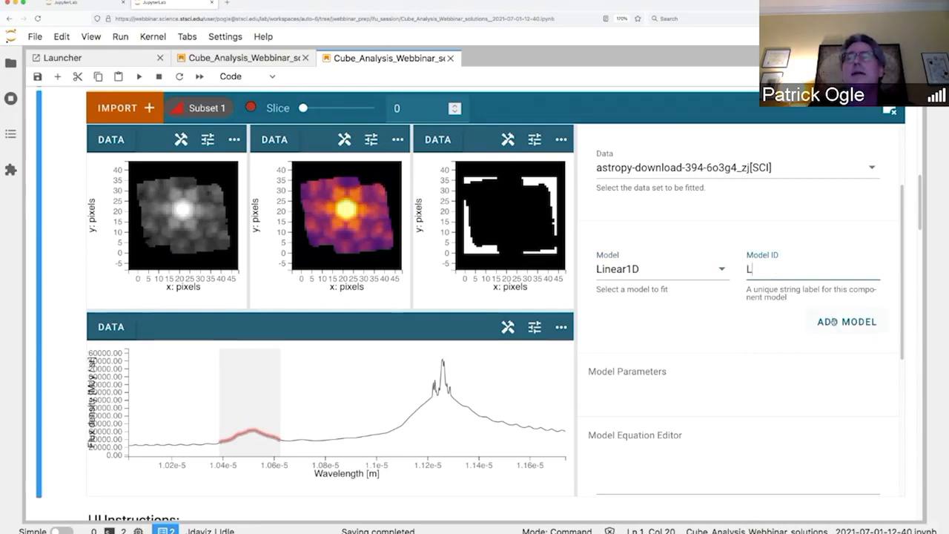
{"action": "left_click", "coordinate": [833, 322]}
{"action": "scroll", "coordinate": [769, 325], "scroll_direction": "down", "scroll_amount": 1}
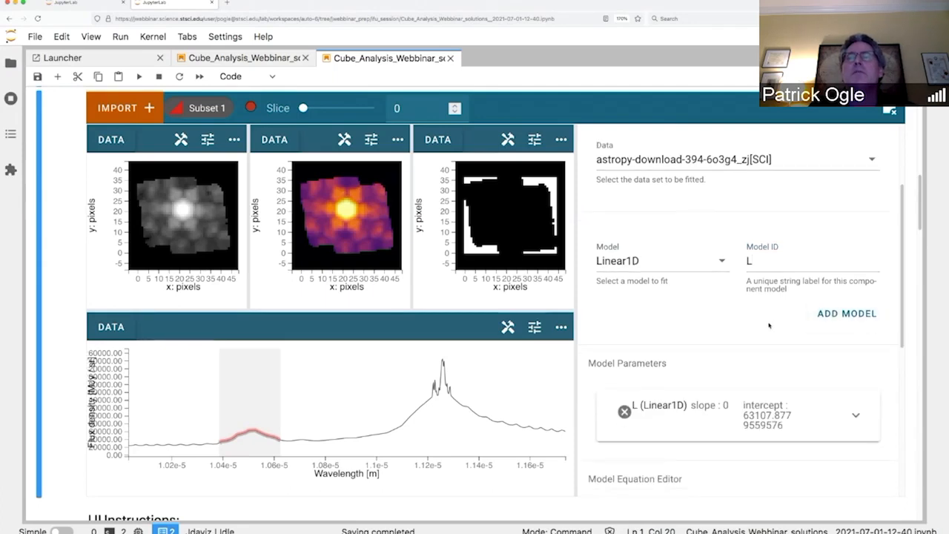
Step: Add a Gaussian1D model component named G1
{"action": "left_click", "coordinate": [722, 232]}
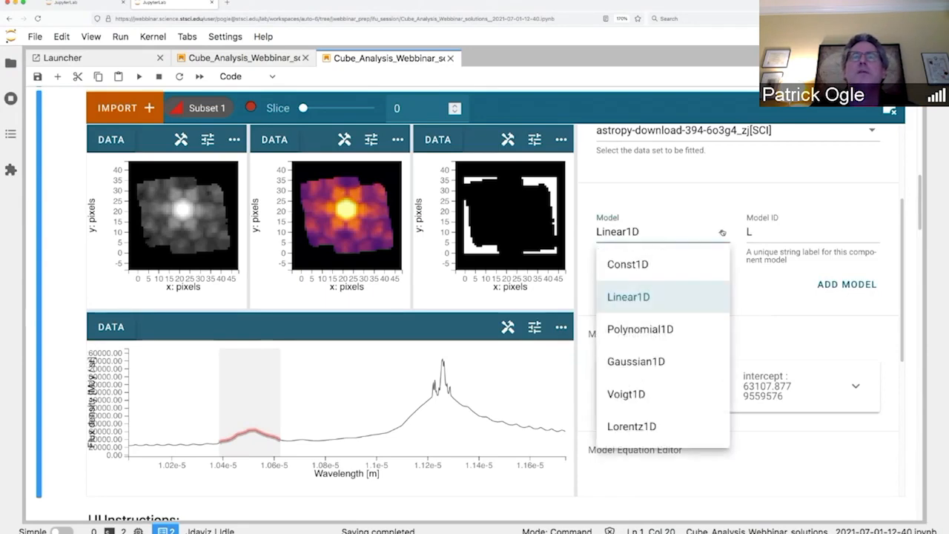
{"action": "left_click", "coordinate": [635, 361]}
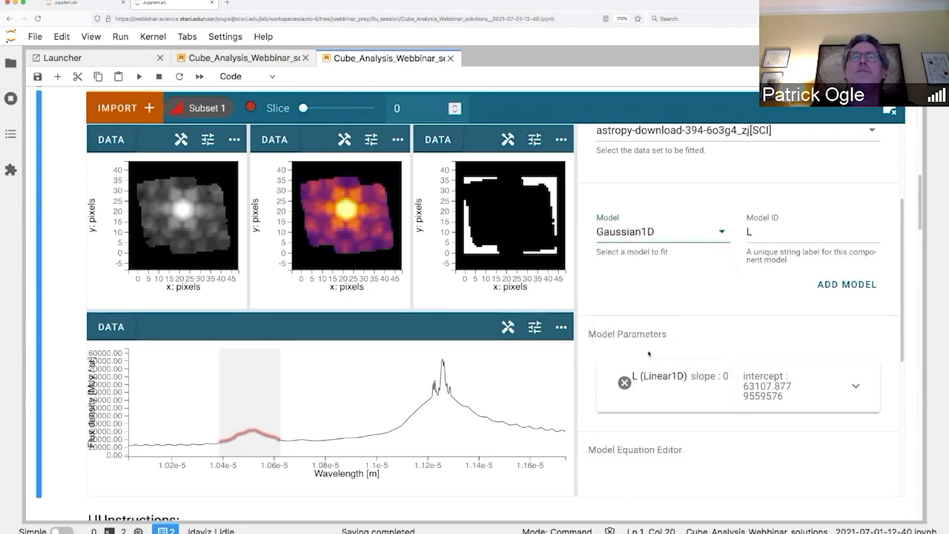
{"action": "left_click", "coordinate": [758, 234]}
{"action": "key", "text": "BackSpace"}
{"action": "type", "text": "G1"}
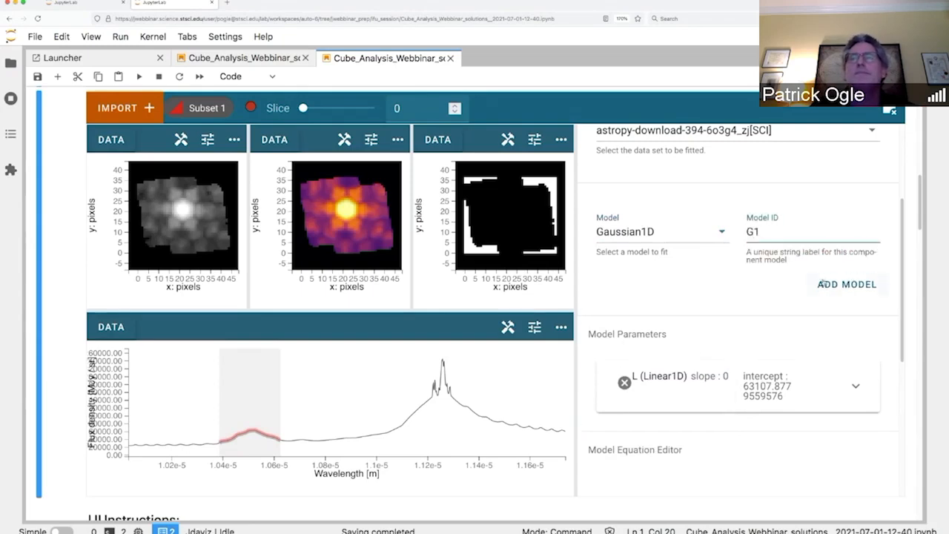
{"action": "left_click", "coordinate": [832, 288]}
{"action": "scroll", "coordinate": [740, 304], "scroll_direction": "down", "scroll_amount": 1}
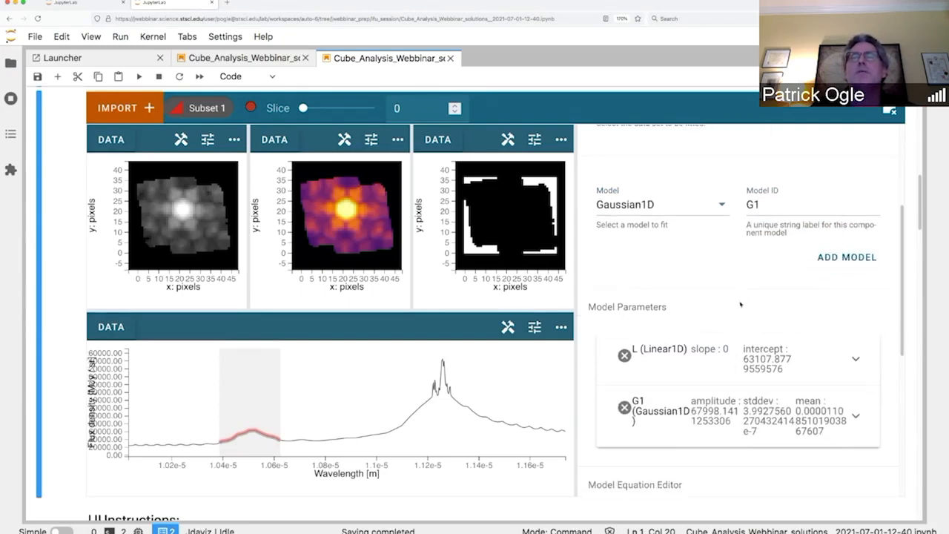
Step: Change the model ID to G2 and add another Gaussian1D component
{"action": "key", "text": "BackSpace"}
{"action": "type", "text": "2"}
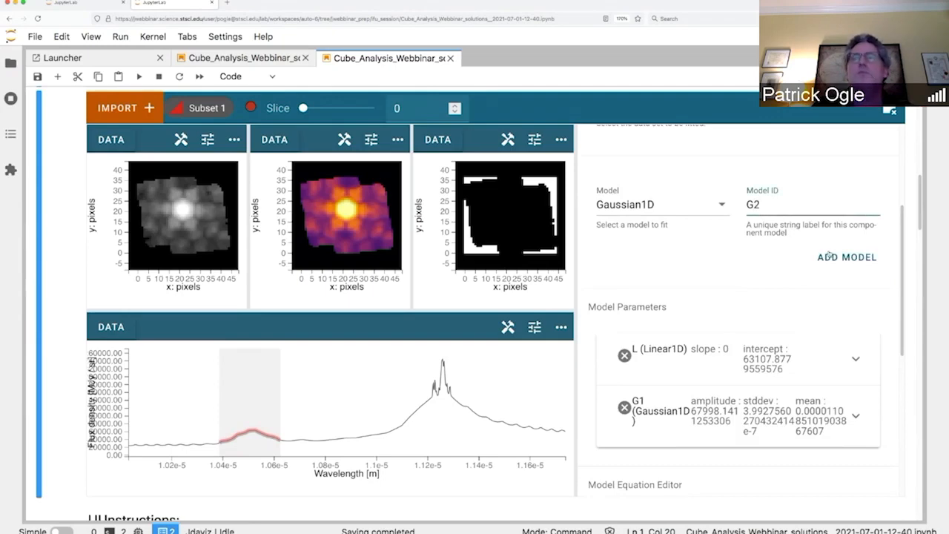
{"action": "left_click", "coordinate": [845, 259]}
{"action": "scroll", "coordinate": [743, 263], "scroll_direction": "down", "scroll_amount": 3}
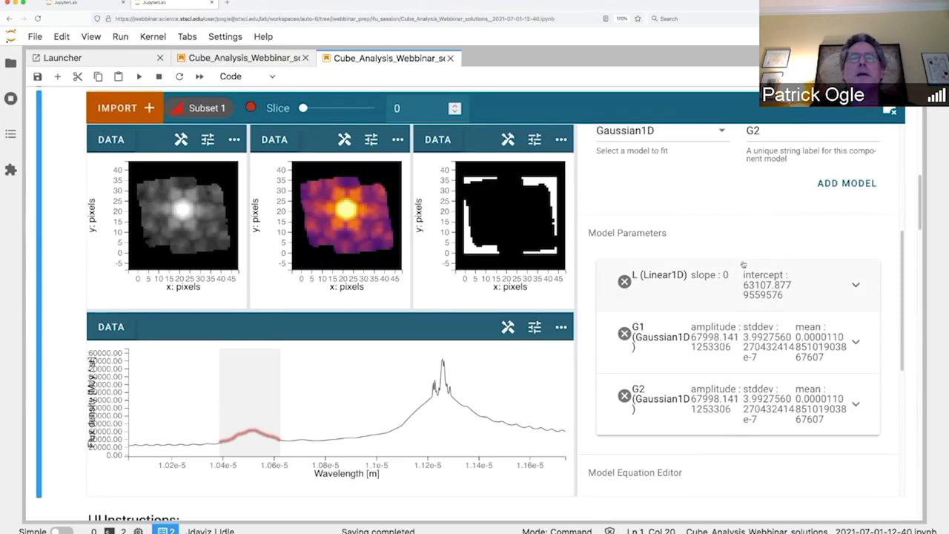
{"action": "scroll", "coordinate": [743, 263], "scroll_direction": "down", "scroll_amount": 3}
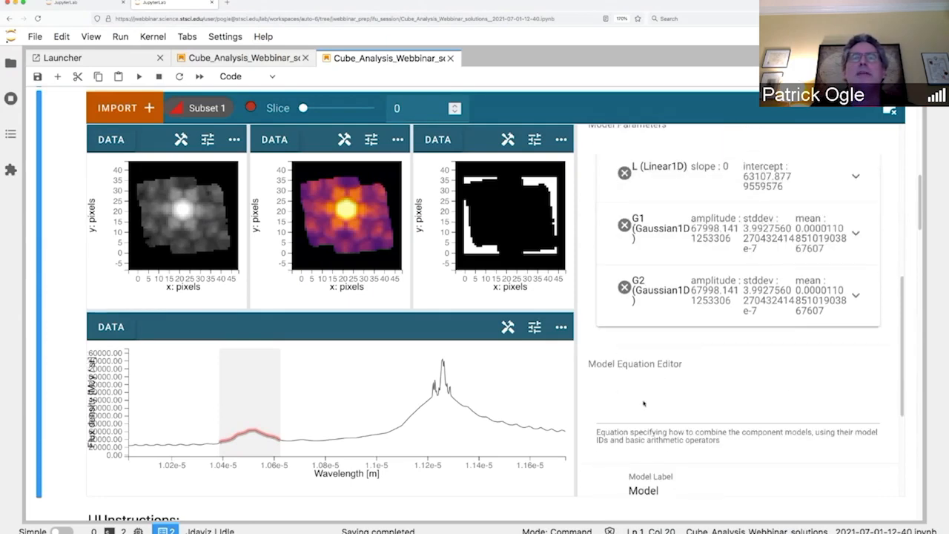
{"action": "left_click", "coordinate": [640, 409]}
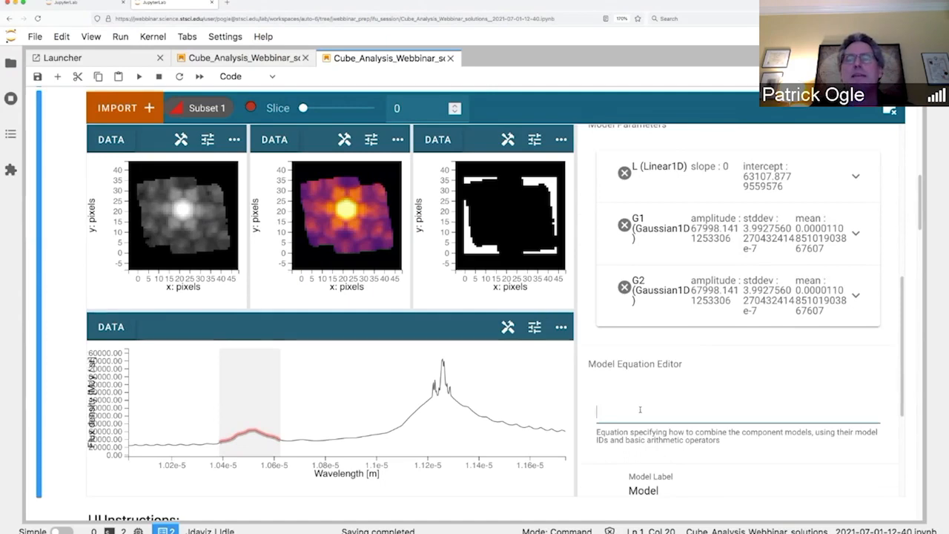
Step: Enter the model equation L + G1 + G2 and keep the model label as Model
{"action": "type", "text": "L"}
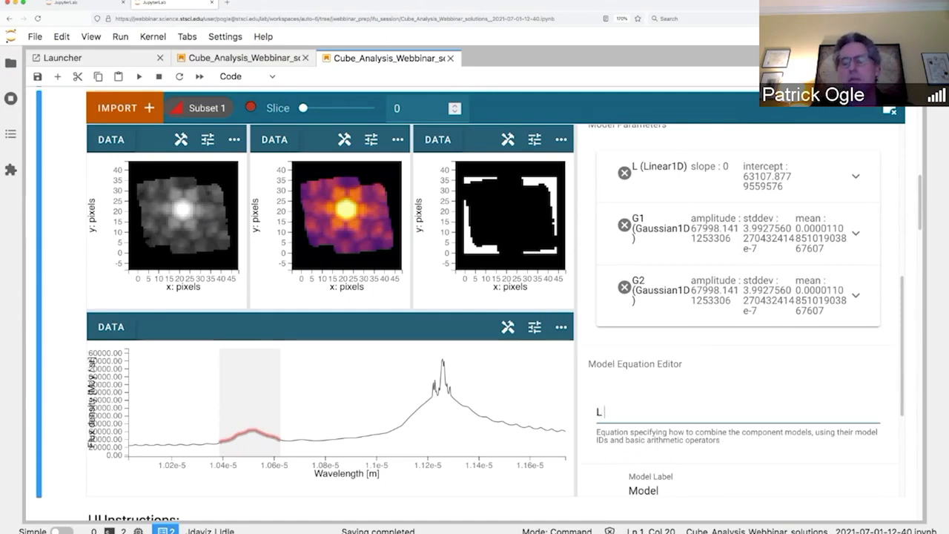
{"action": "type", "text": " + G1 +"}
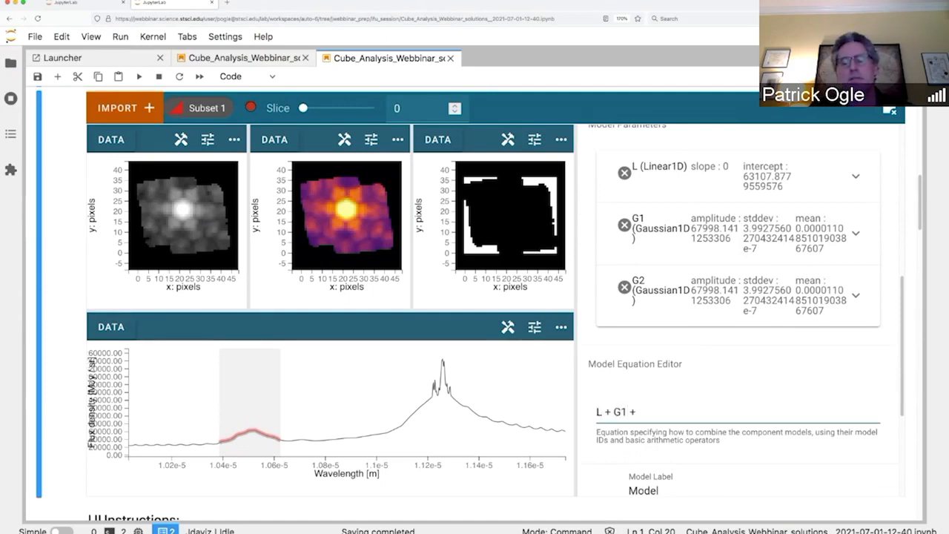
{"action": "type", "text": " G2"}
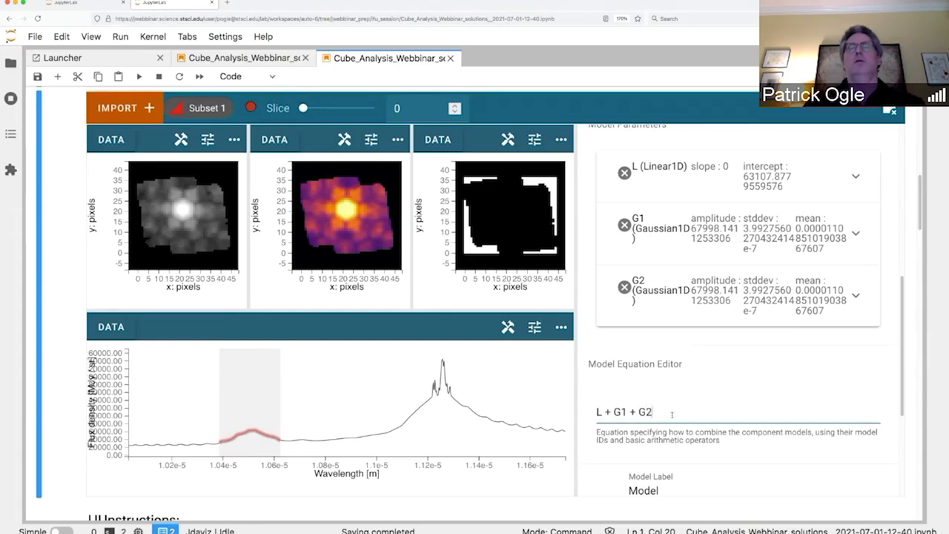
{"action": "scroll", "coordinate": [671, 414], "scroll_direction": "down", "scroll_amount": 2}
{"action": "left_click", "coordinate": [656, 437]}
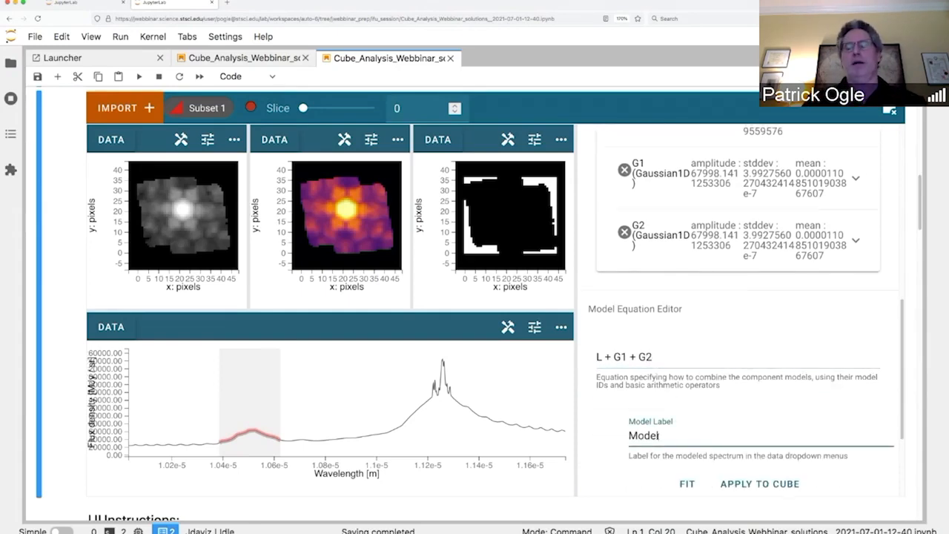
{"action": "key", "text": "BackSpace"}
{"action": "key", "text": "BackSpace"}
{"action": "type", "text": "el"}
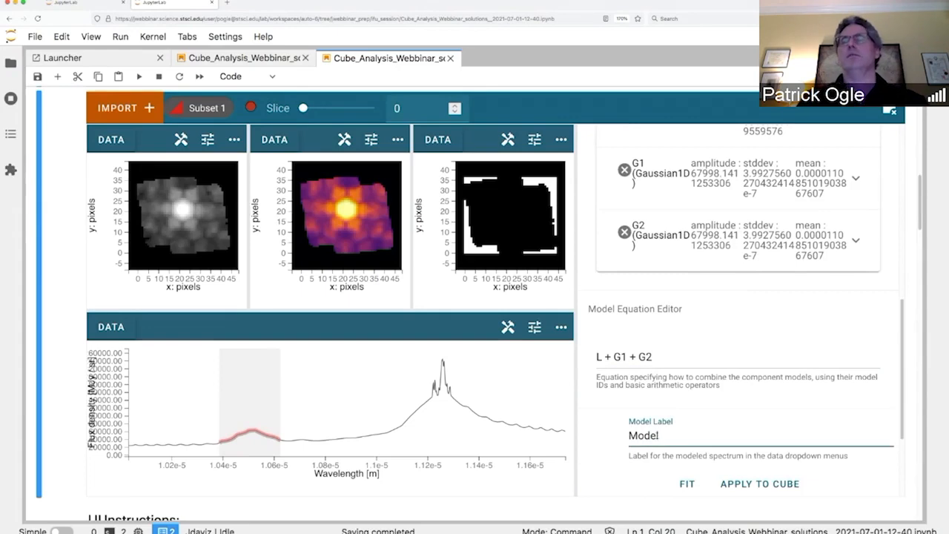
{"action": "scroll", "coordinate": [756, 330], "scroll_direction": "up", "scroll_amount": 1}
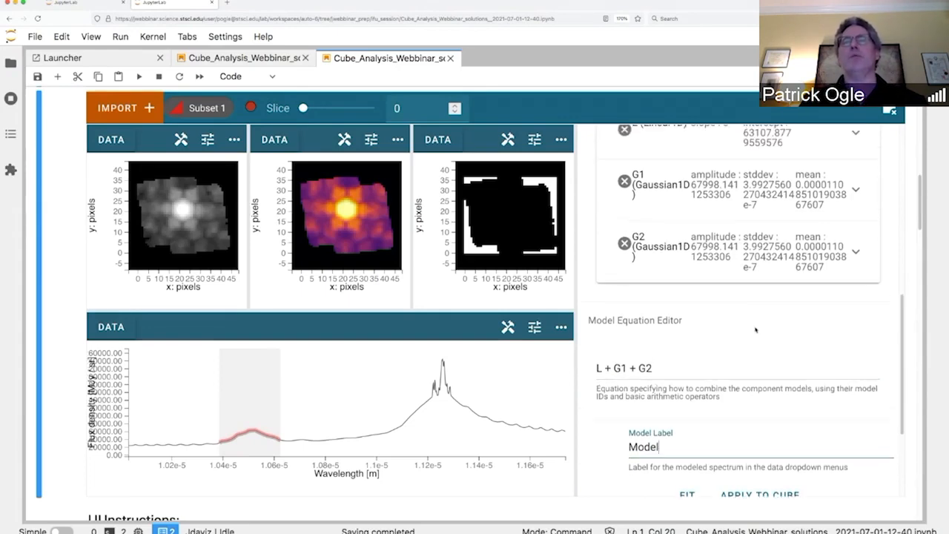
{"action": "scroll", "coordinate": [755, 329], "scroll_direction": "up", "scroll_amount": 3}
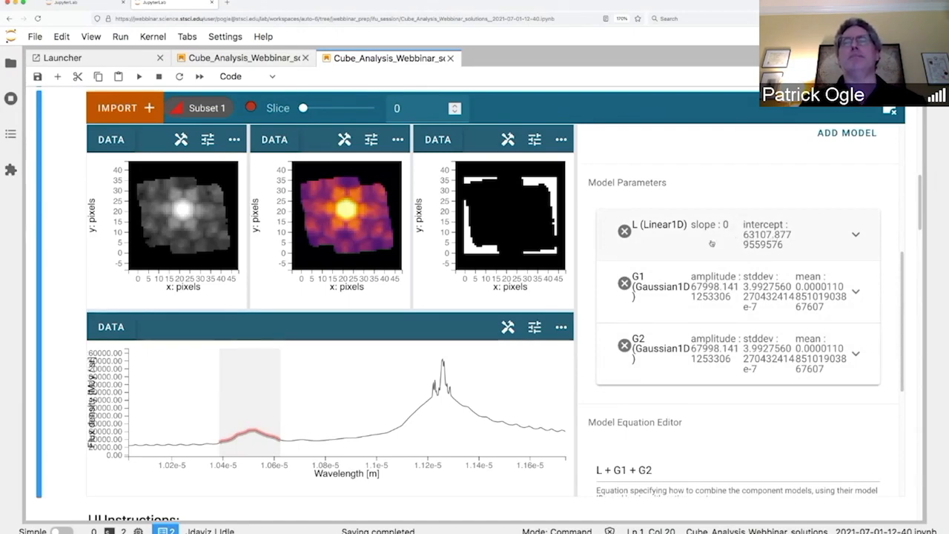
Step: Give G1 amplitude 3.5E5, stddev 1E-7 and mean 1.05E-5, holding the mean fixed
{"action": "left_click", "coordinate": [708, 300]}
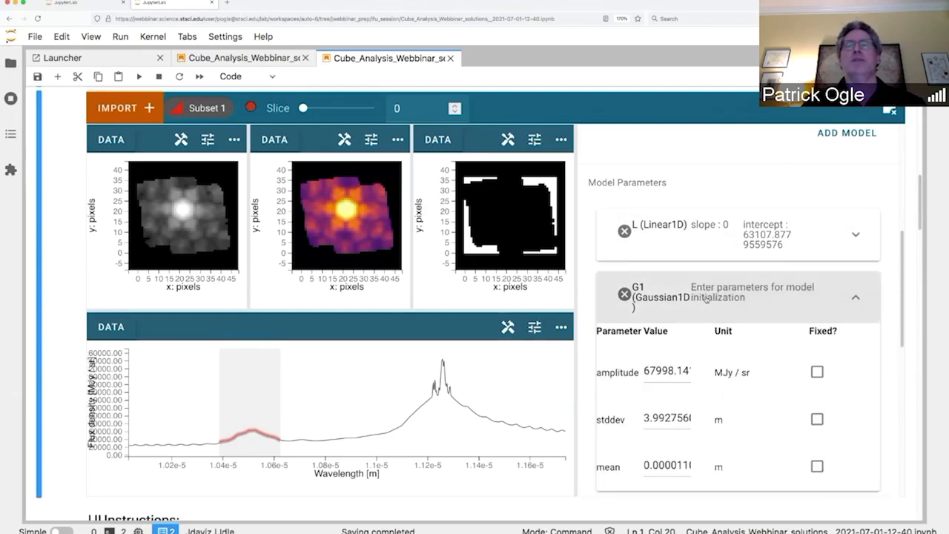
{"action": "scroll", "coordinate": [718, 379], "scroll_direction": "down", "scroll_amount": 2}
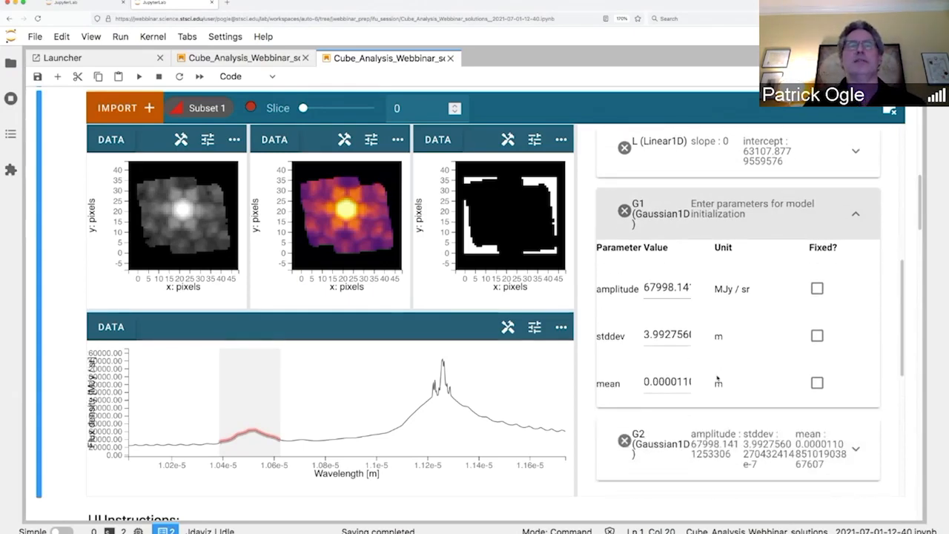
{"action": "scroll", "coordinate": [717, 379], "scroll_direction": "down", "scroll_amount": 1}
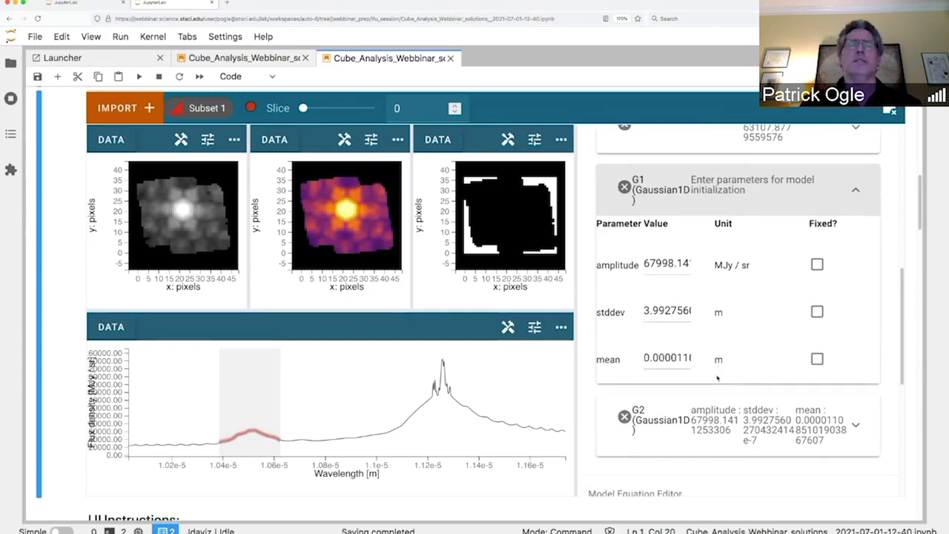
{"action": "double_click", "coordinate": [674, 263]}
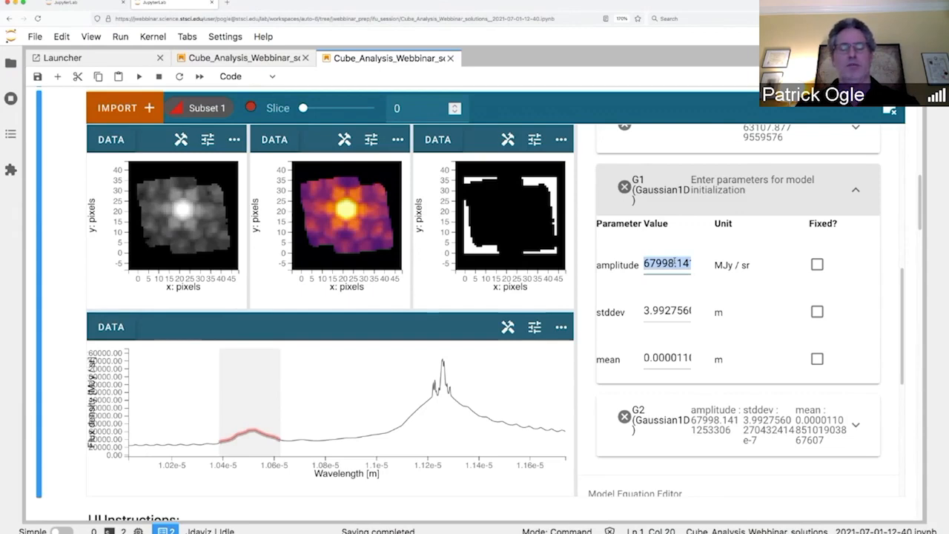
{"action": "type", "text": "3.5E"}
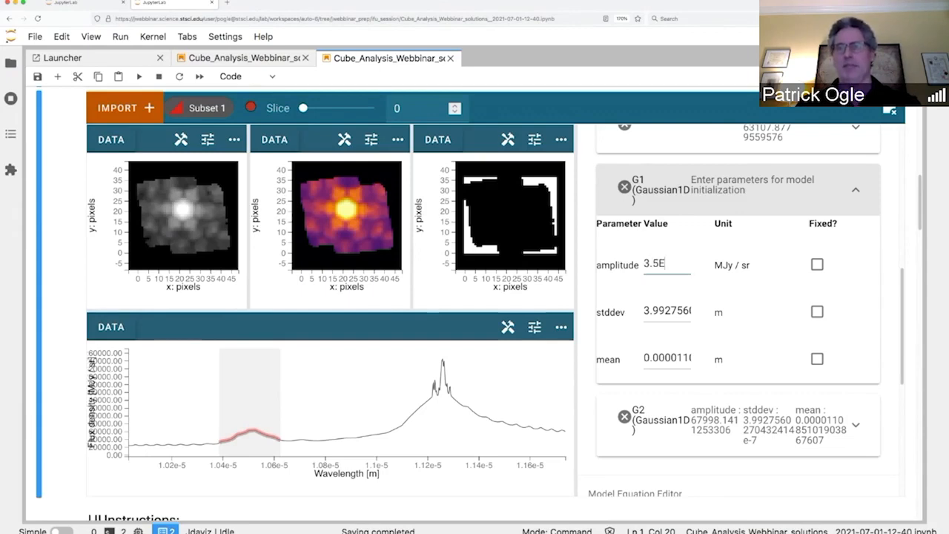
{"action": "type", "text": "5"}
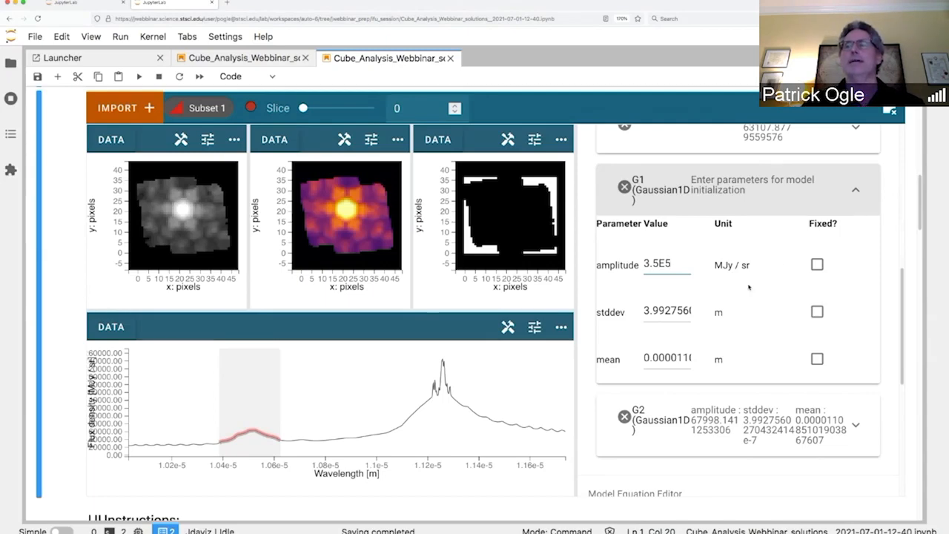
{"action": "double_click", "coordinate": [674, 313]}
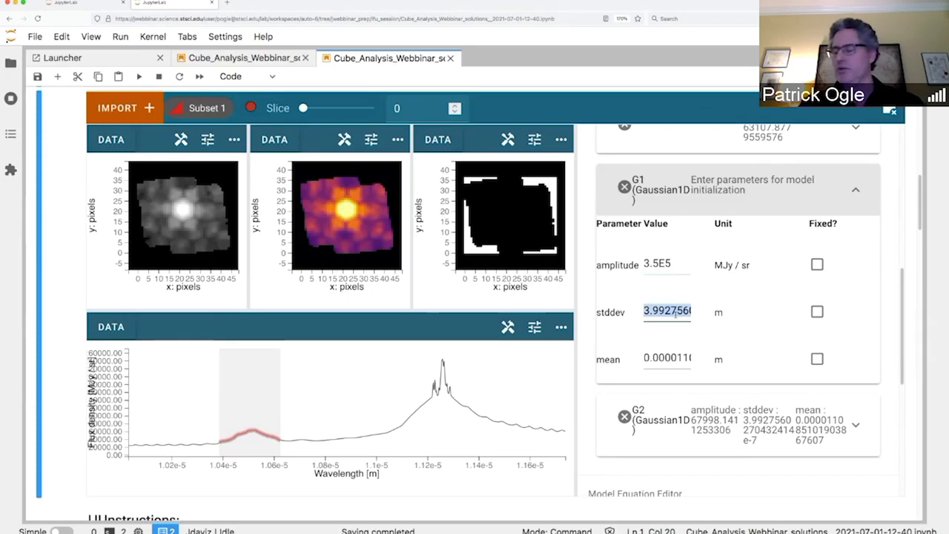
{"action": "type", "text": "E-7"}
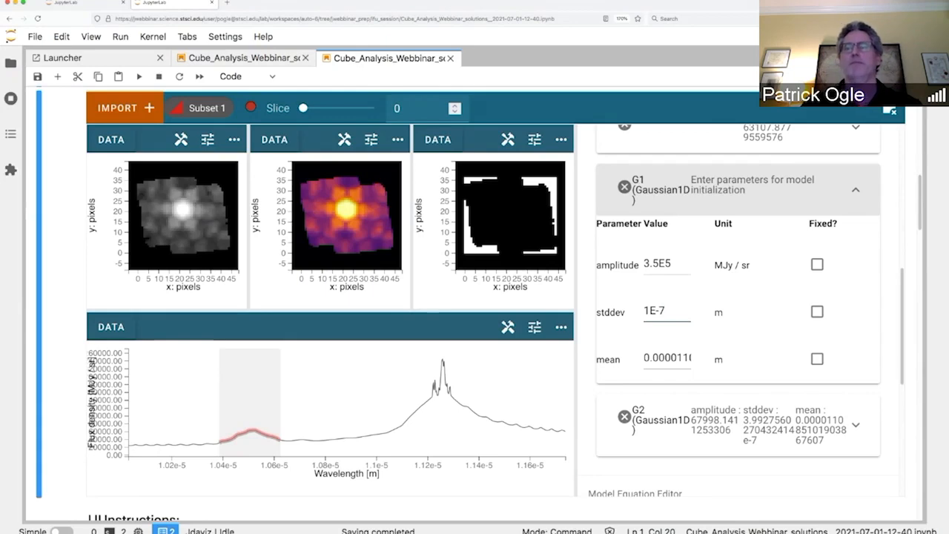
{"action": "double_click", "coordinate": [686, 357]}
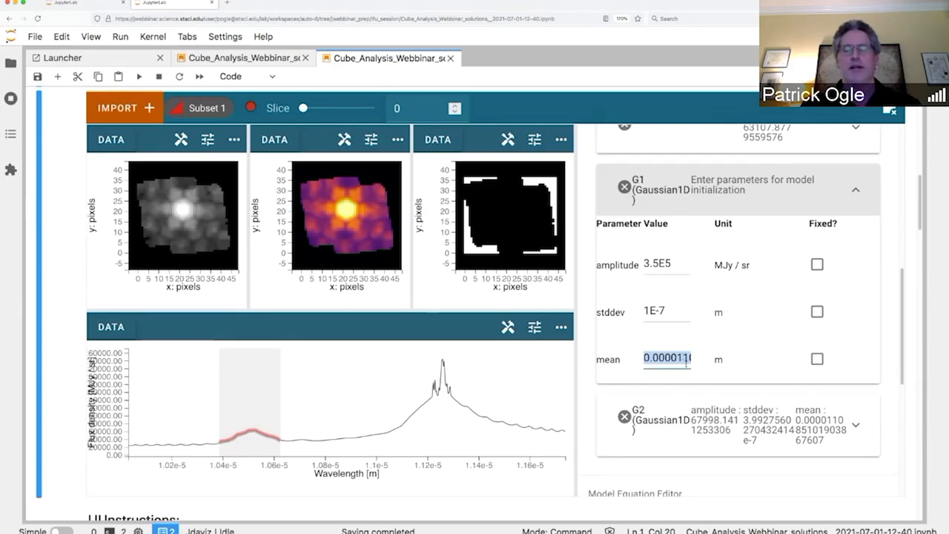
{"action": "type", "text": "1.0"}
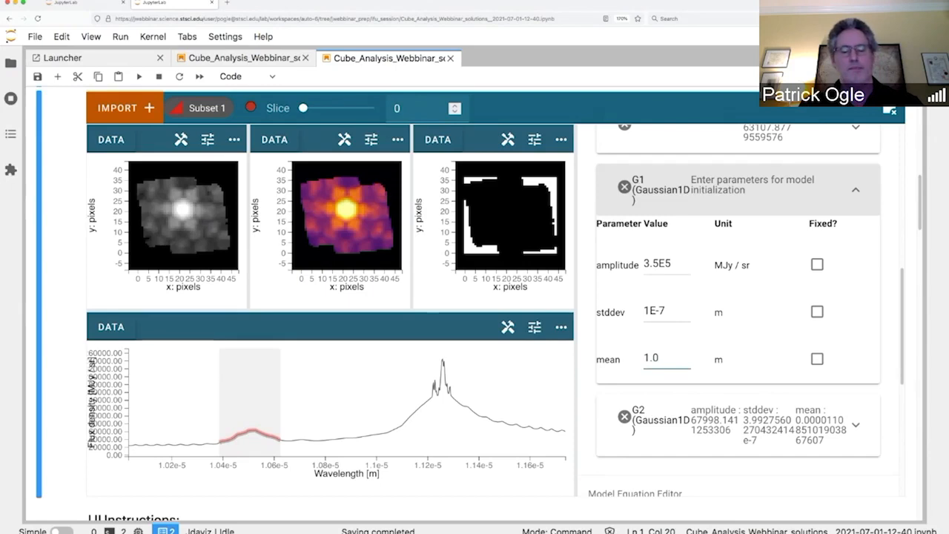
{"action": "type", "text": "5E"}
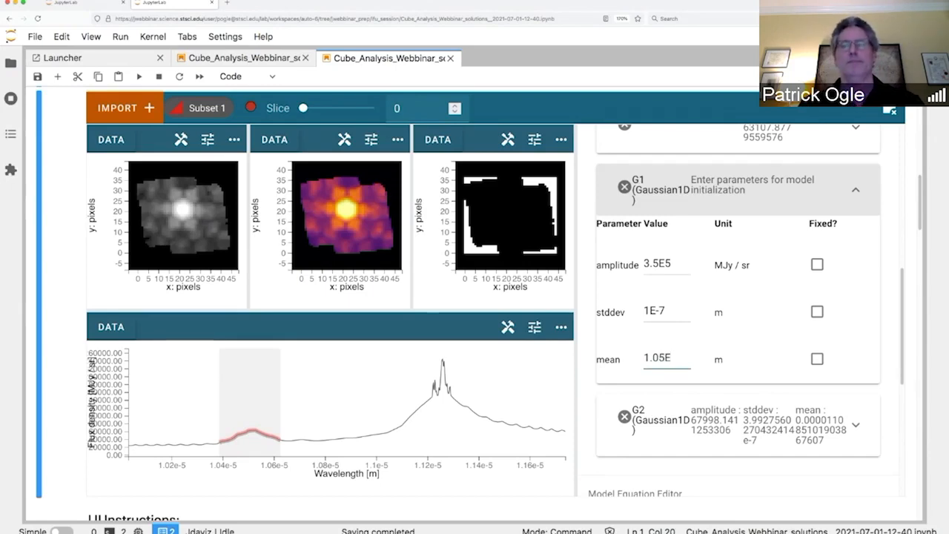
{"action": "type", "text": "-5"}
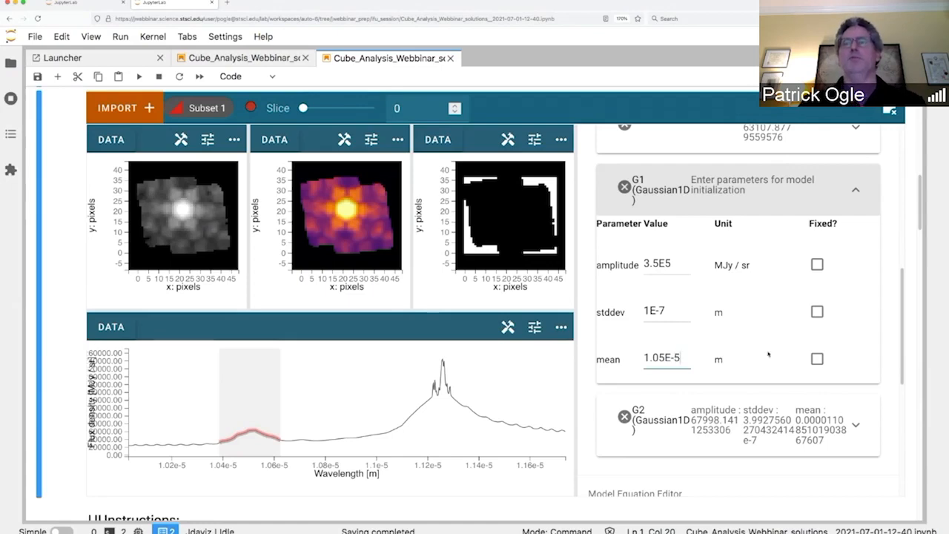
{"action": "left_click", "coordinate": [817, 359]}
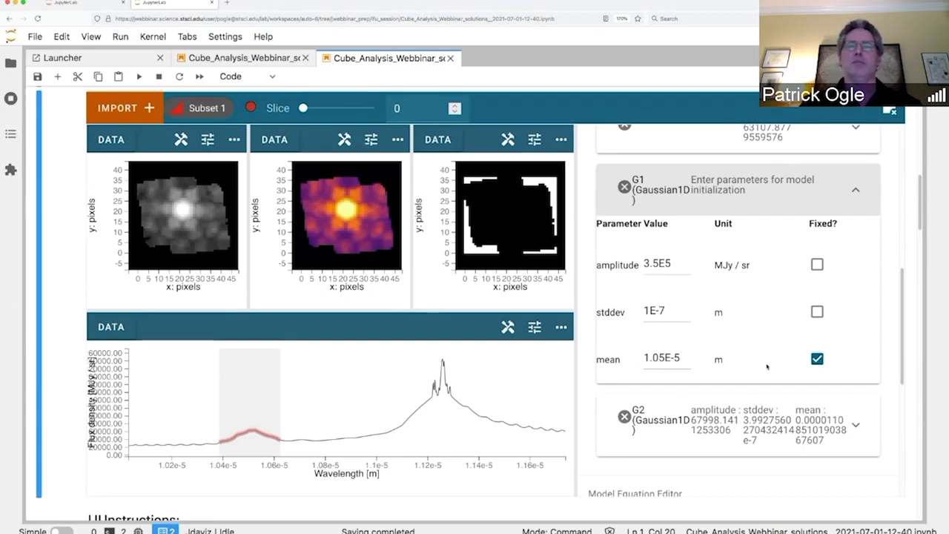
{"action": "scroll", "coordinate": [767, 366], "scroll_direction": "down", "scroll_amount": 1}
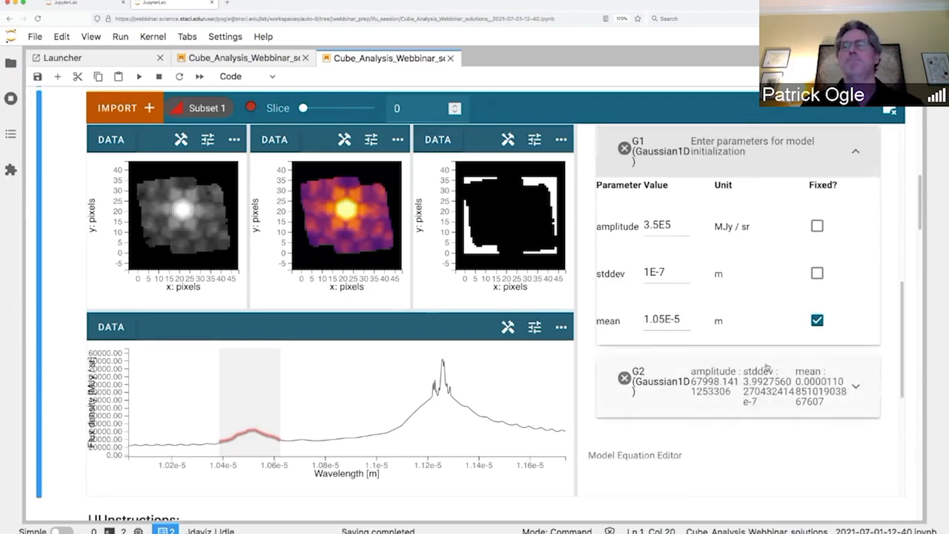
Step: Start G2 at amplitude 1.5E6, stddev 1.E-7 and mean 1.125E-5, fixing stddev and mean
{"action": "left_click", "coordinate": [855, 387]}
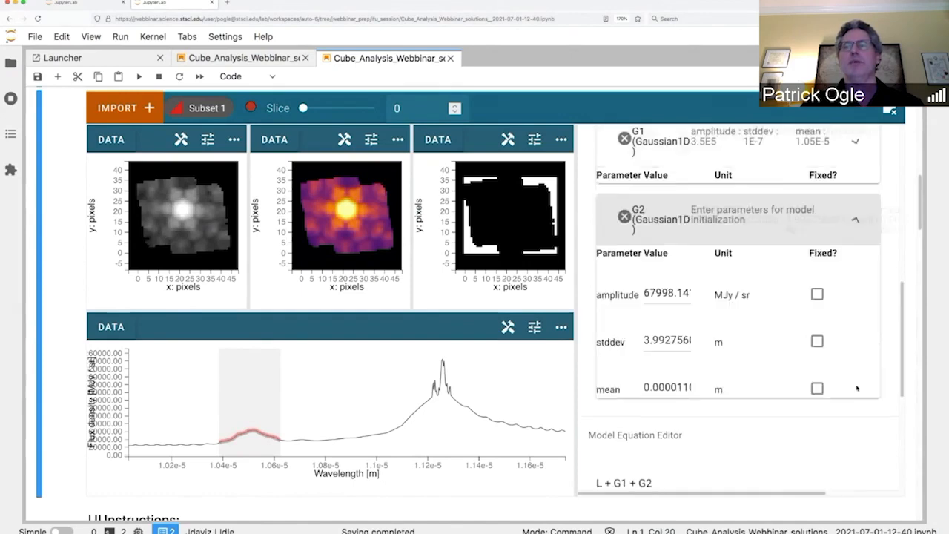
{"action": "double_click", "coordinate": [655, 275]}
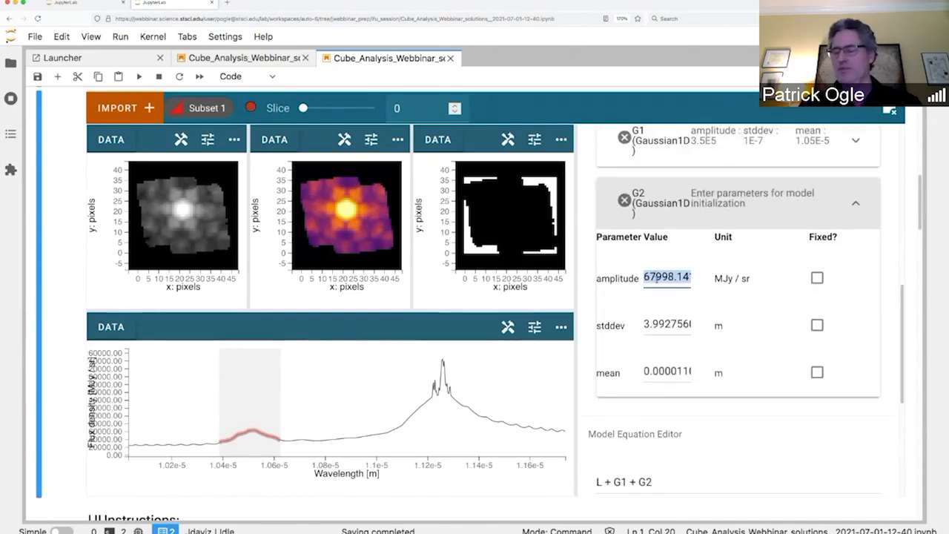
{"action": "type", "text": "1.5E6"}
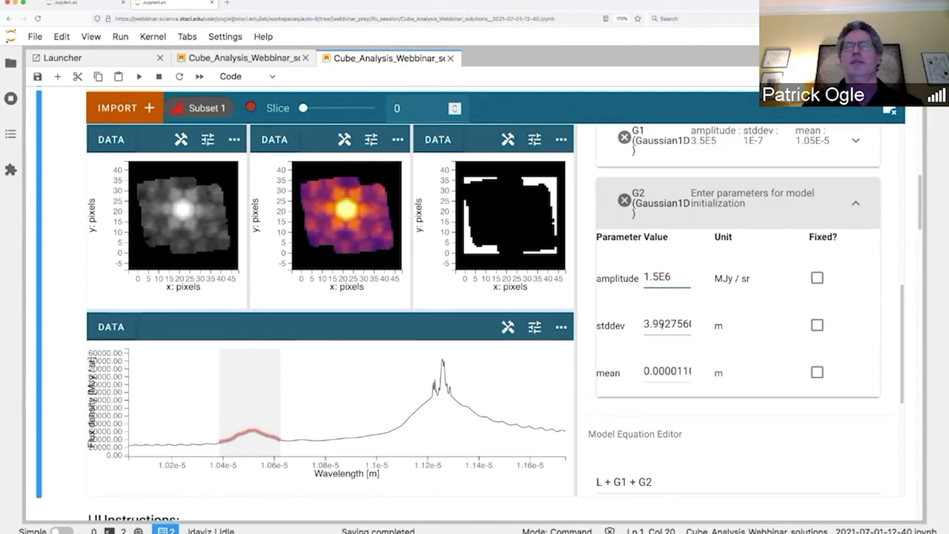
{"action": "double_click", "coordinate": [655, 324]}
{"action": "triple_click", "coordinate": [662, 324]}
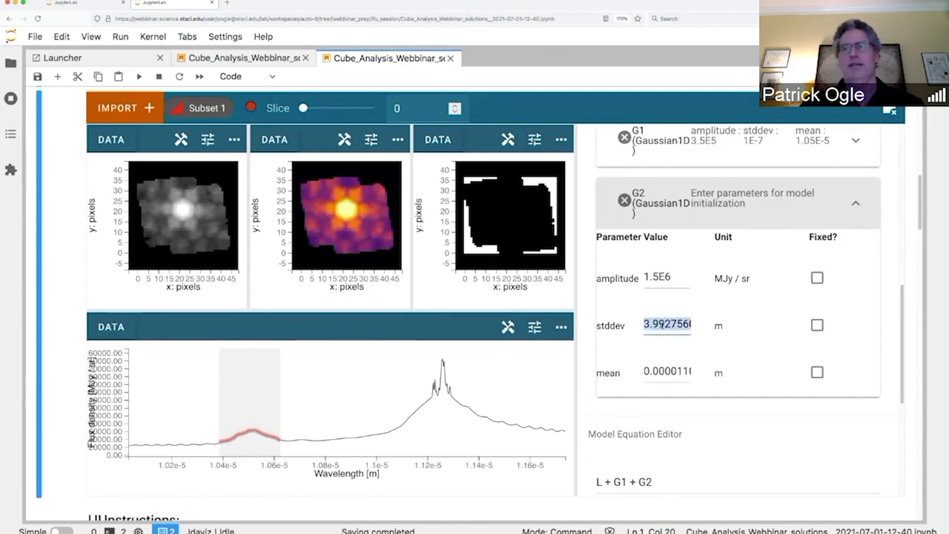
{"action": "type", "text": "1."}
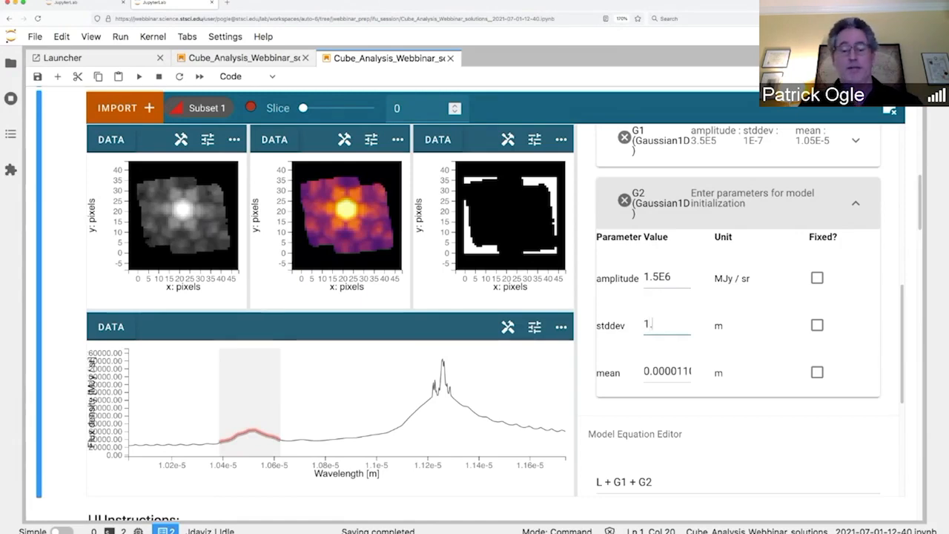
{"action": "type", "text": "E-7"}
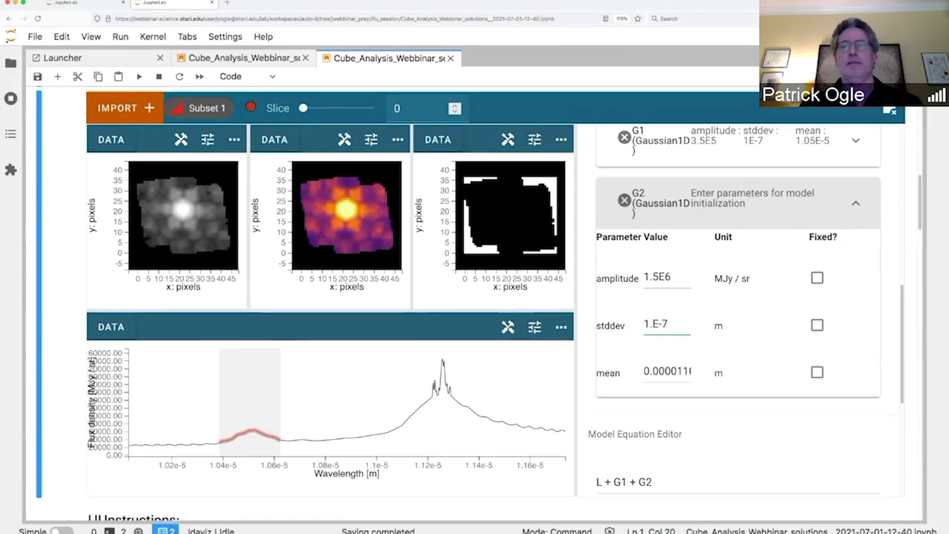
{"action": "left_click", "coordinate": [816, 326]}
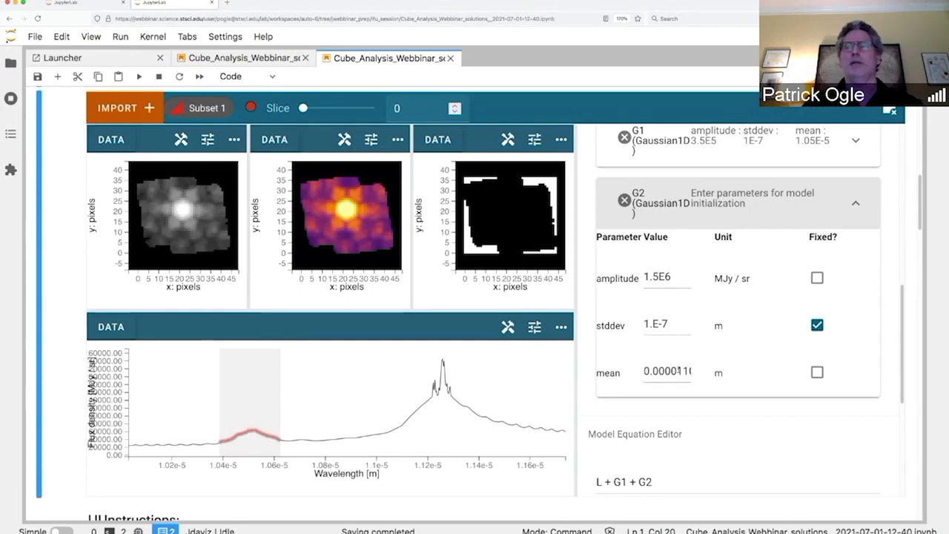
{"action": "double_click", "coordinate": [672, 371]}
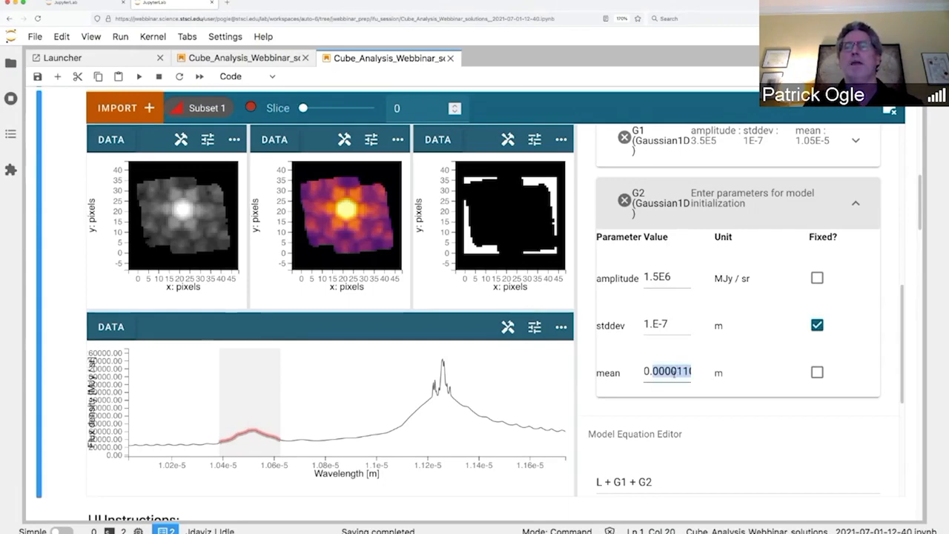
{"action": "triple_click", "coordinate": [672, 372]}
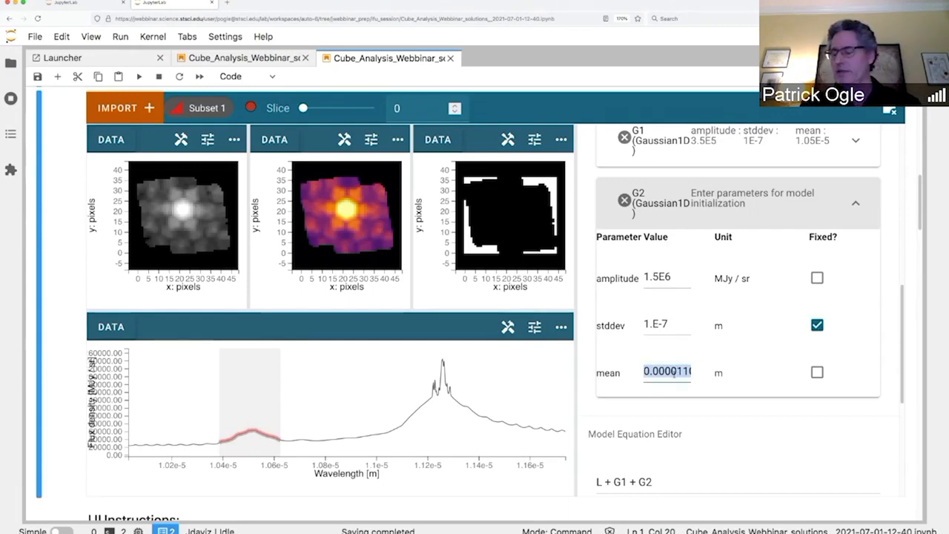
{"action": "type", "text": "1."}
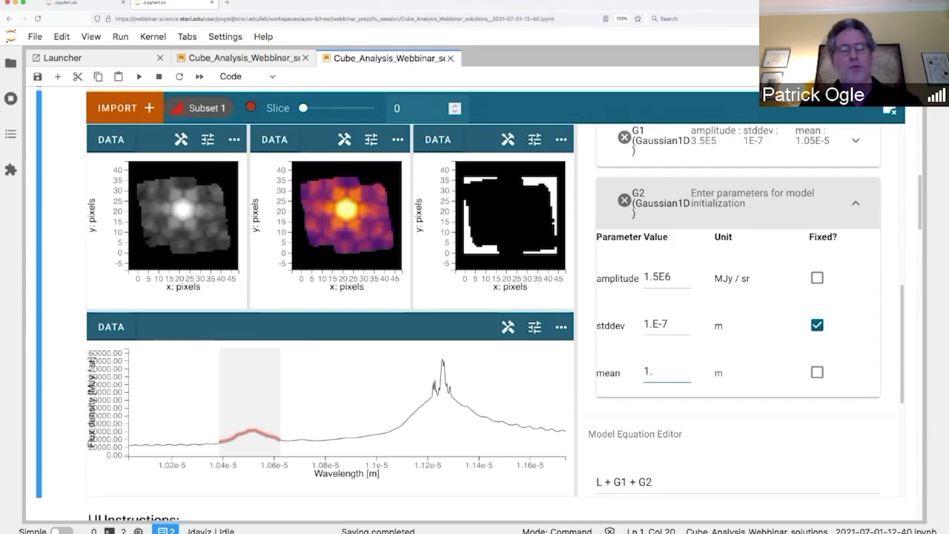
{"action": "type", "text": "125"}
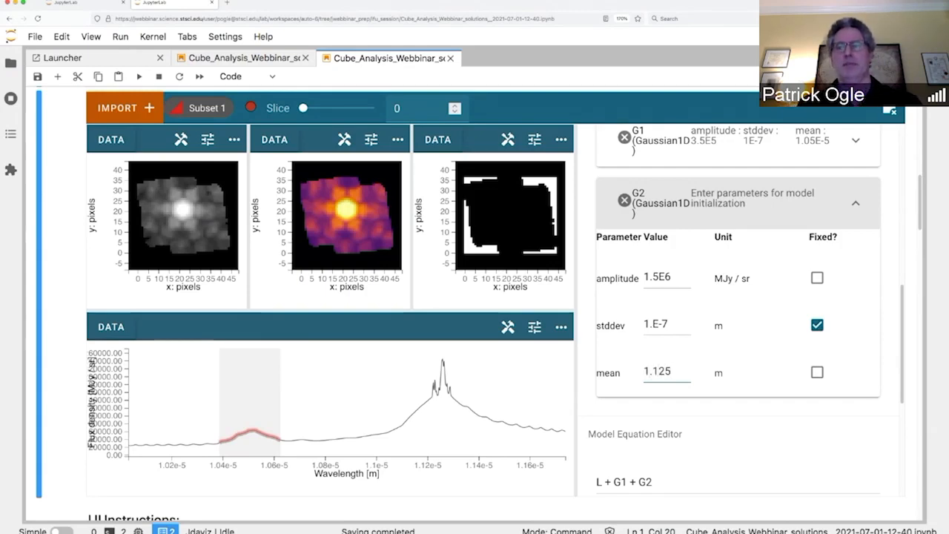
{"action": "type", "text": "E-5"}
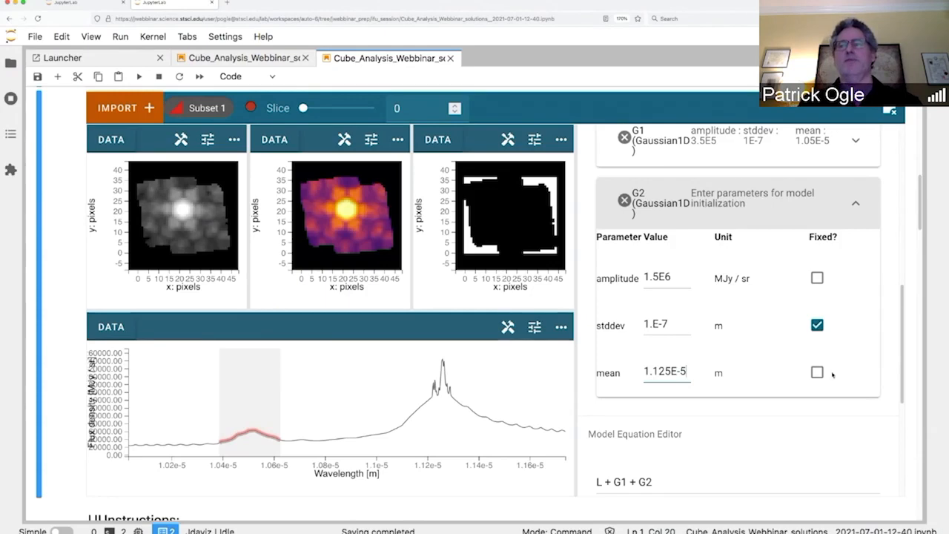
{"action": "left_click", "coordinate": [816, 373]}
Step: Run FIT on the spectrum with the L + G1 + G2 model
{"action": "scroll", "coordinate": [746, 480], "scroll_direction": "down", "scroll_amount": 1}
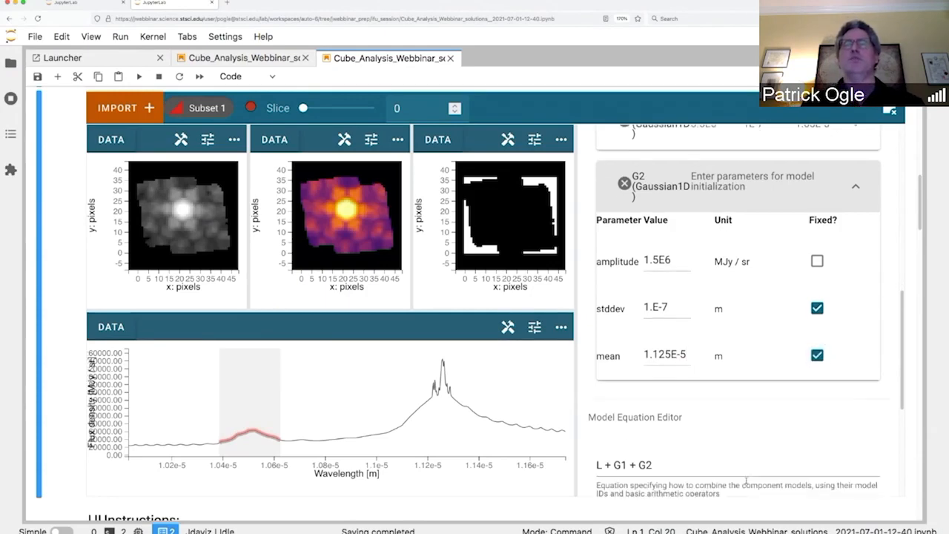
{"action": "scroll", "coordinate": [745, 480], "scroll_direction": "down", "scroll_amount": 2}
{"action": "scroll", "coordinate": [745, 482], "scroll_direction": "up", "scroll_amount": 3}
{"action": "scroll", "coordinate": [780, 314], "scroll_direction": "up", "scroll_amount": 1}
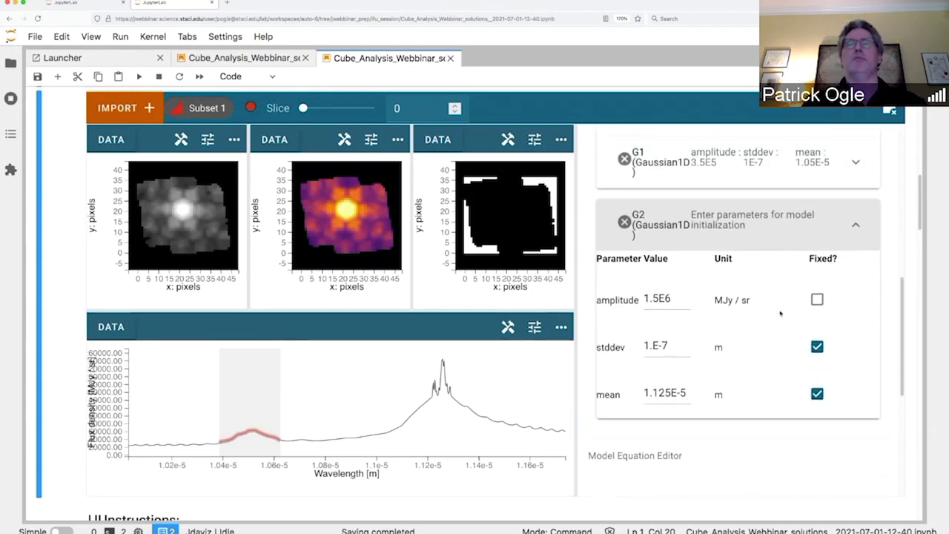
{"action": "scroll", "coordinate": [779, 314], "scroll_direction": "up", "scroll_amount": 2}
{"action": "scroll", "coordinate": [780, 313], "scroll_direction": "down", "scroll_amount": 1}
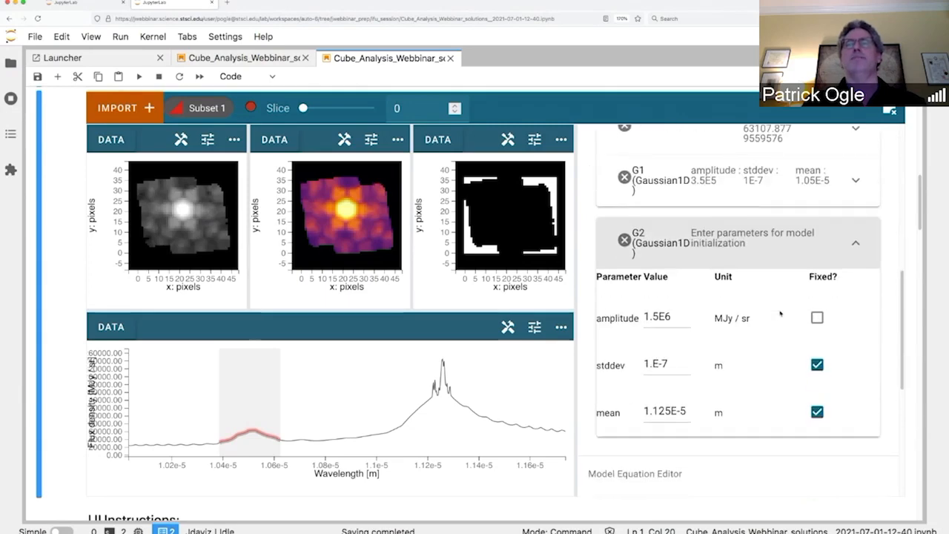
{"action": "scroll", "coordinate": [780, 313], "scroll_direction": "down", "scroll_amount": 5}
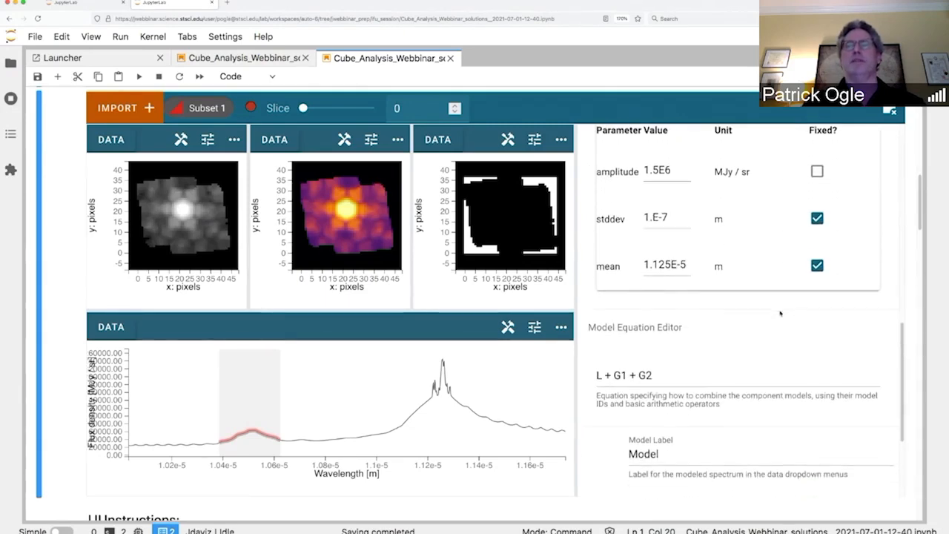
{"action": "scroll", "coordinate": [780, 314], "scroll_direction": "down", "scroll_amount": 4}
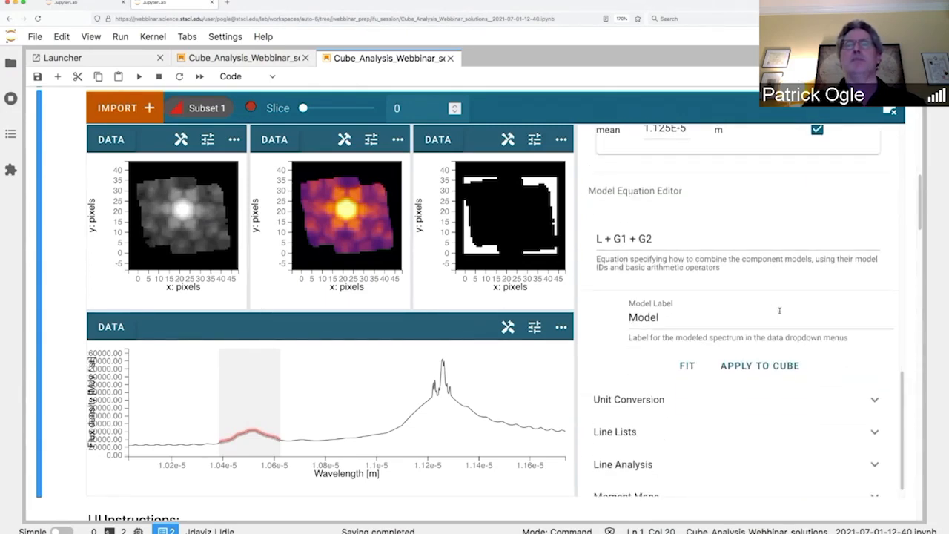
{"action": "scroll", "coordinate": [779, 310], "scroll_direction": "down", "scroll_amount": 1}
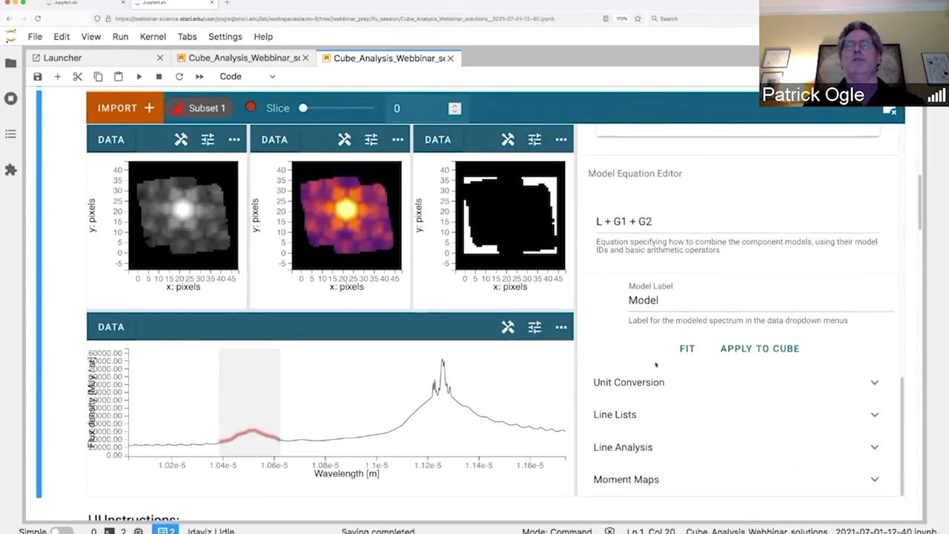
{"action": "left_click", "coordinate": [687, 349]}
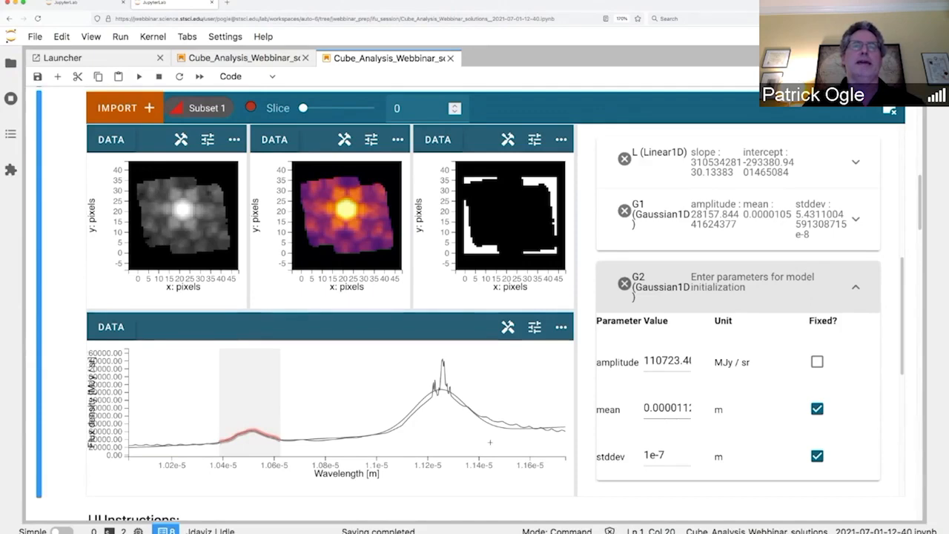
Step: Review the fitted values, with G1 amplitude near 28158 and G2 near 110723
{"action": "scroll", "coordinate": [489, 432], "scroll_direction": "down", "scroll_amount": 2}
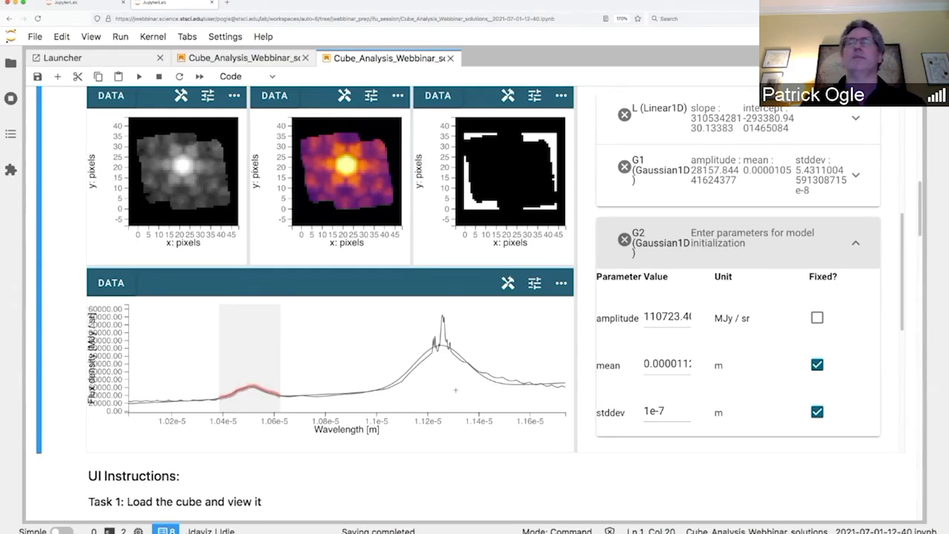
{"action": "scroll", "coordinate": [455, 390], "scroll_direction": "down", "scroll_amount": 5}
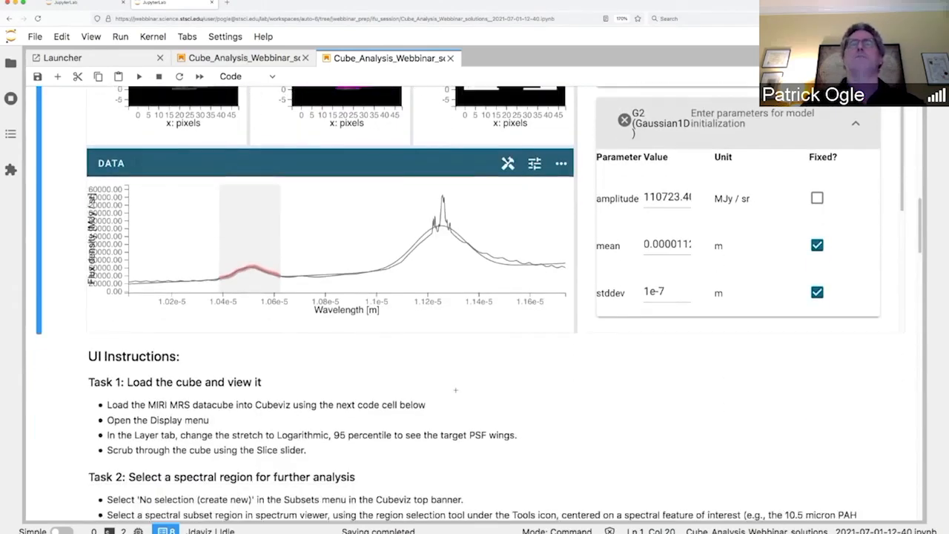
{"action": "scroll", "coordinate": [456, 392], "scroll_direction": "up", "scroll_amount": 3}
{"action": "scroll", "coordinate": [455, 392], "scroll_direction": "down", "scroll_amount": 6}
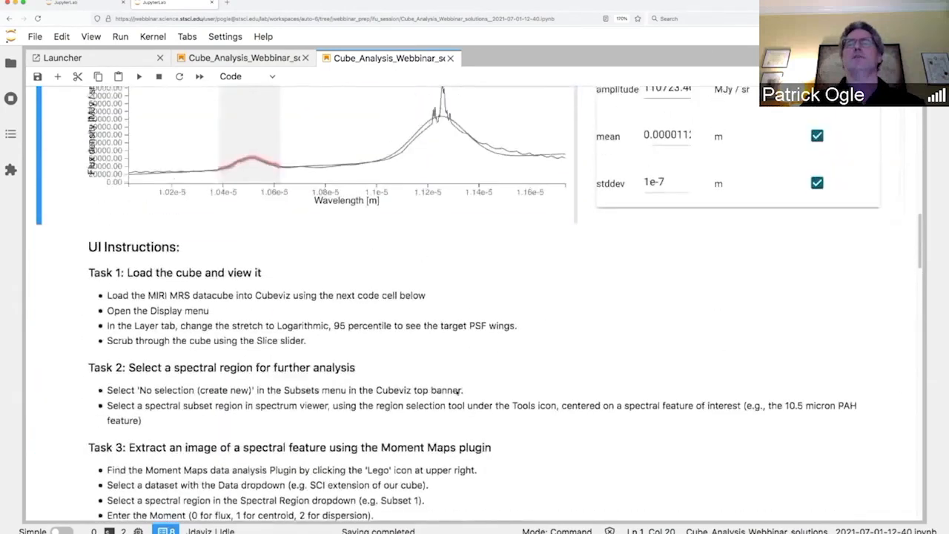
{"action": "scroll", "coordinate": [456, 392], "scroll_direction": "up", "scroll_amount": 8}
{"action": "scroll", "coordinate": [456, 392], "scroll_direction": "up", "scroll_amount": 5}
{"action": "scroll", "coordinate": [700, 345], "scroll_direction": "down", "scroll_amount": 5}
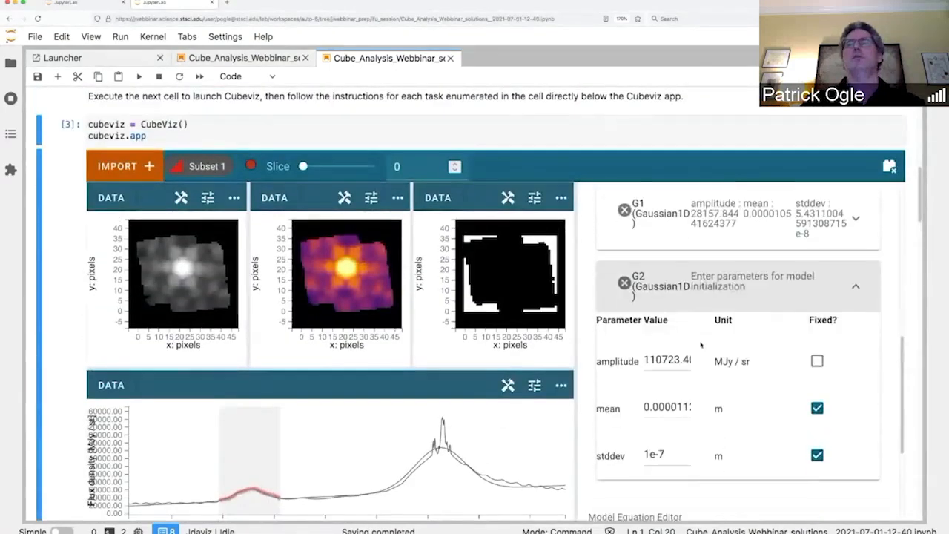
{"action": "scroll", "coordinate": [700, 344], "scroll_direction": "down", "scroll_amount": 5}
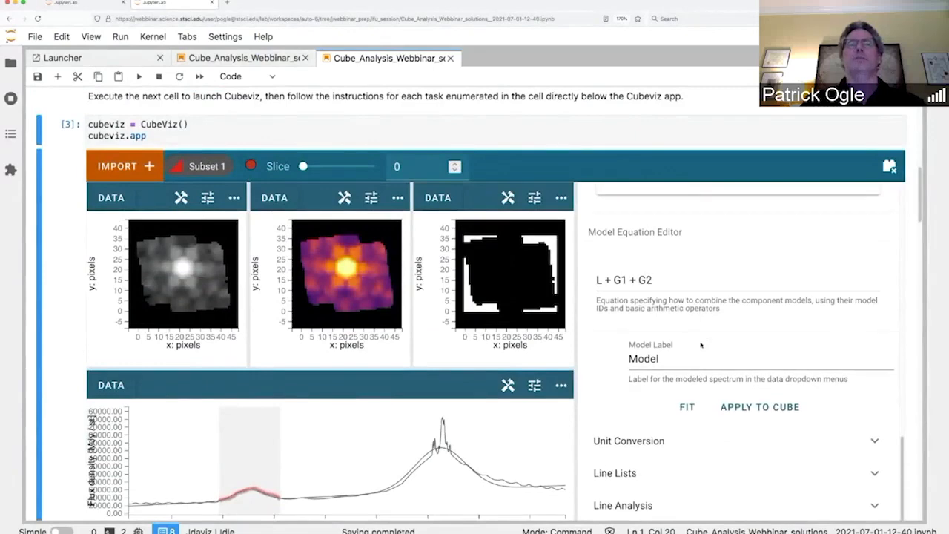
Step: Apply the L + G1 + G2 fit to every spaxel and wait for the cube fit to finish
{"action": "left_click", "coordinate": [765, 408]}
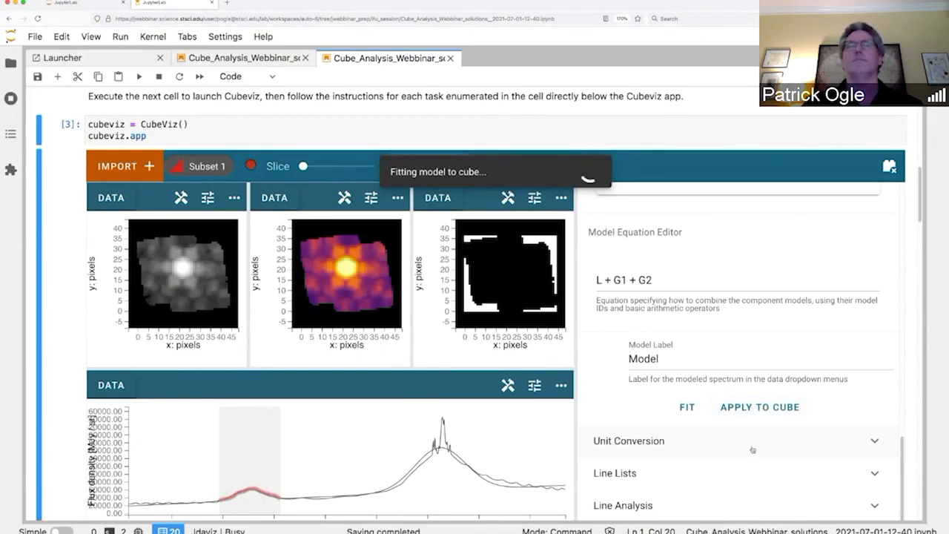
{"action": "scroll", "coordinate": [752, 449], "scroll_direction": "down", "scroll_amount": 2}
{"action": "scroll", "coordinate": [752, 449], "scroll_direction": "down", "scroll_amount": 2}
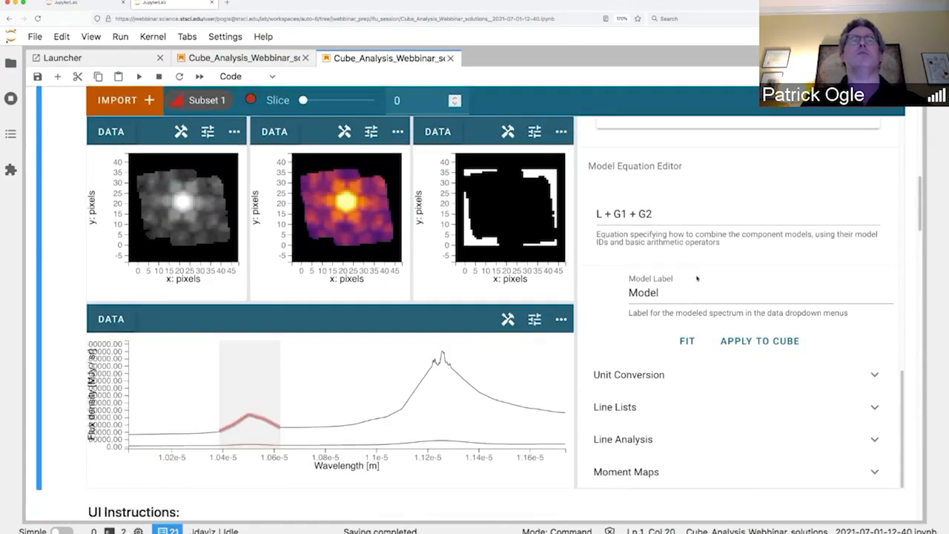
{"action": "scroll", "coordinate": [296, 185], "scroll_direction": "up", "scroll_amount": 2}
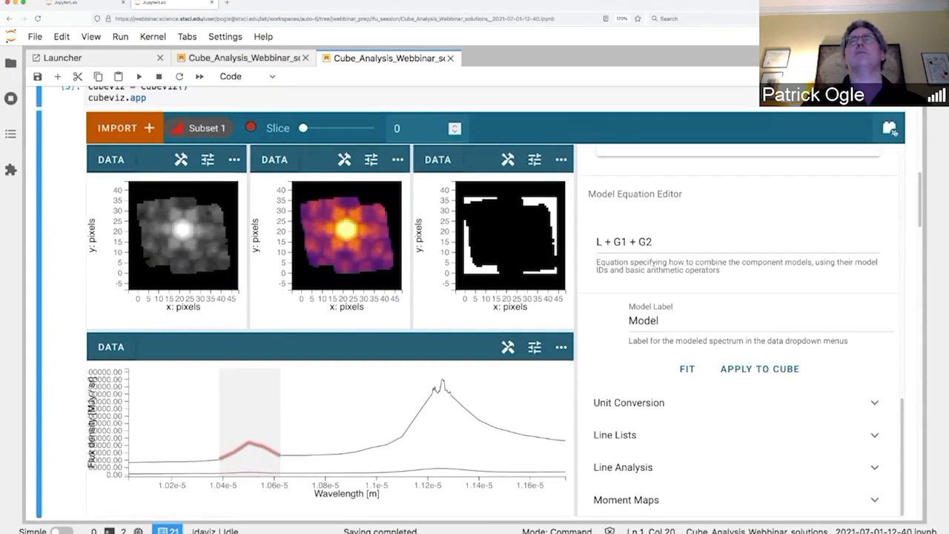
Step: Hide the plugin tray and show Model [Cube] 1 instead of the Moment 0 map in the middle viewer
{"action": "left_click", "coordinate": [889, 128]}
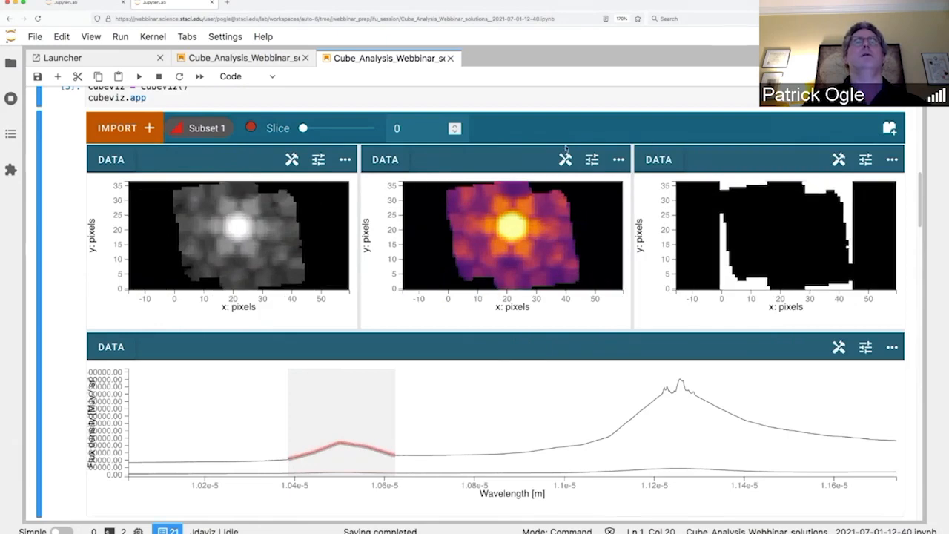
{"action": "scroll", "coordinate": [565, 149], "scroll_direction": "down", "scroll_amount": 3}
{"action": "scroll", "coordinate": [459, 149], "scroll_direction": "up", "scroll_amount": 3}
{"action": "left_click", "coordinate": [385, 132]}
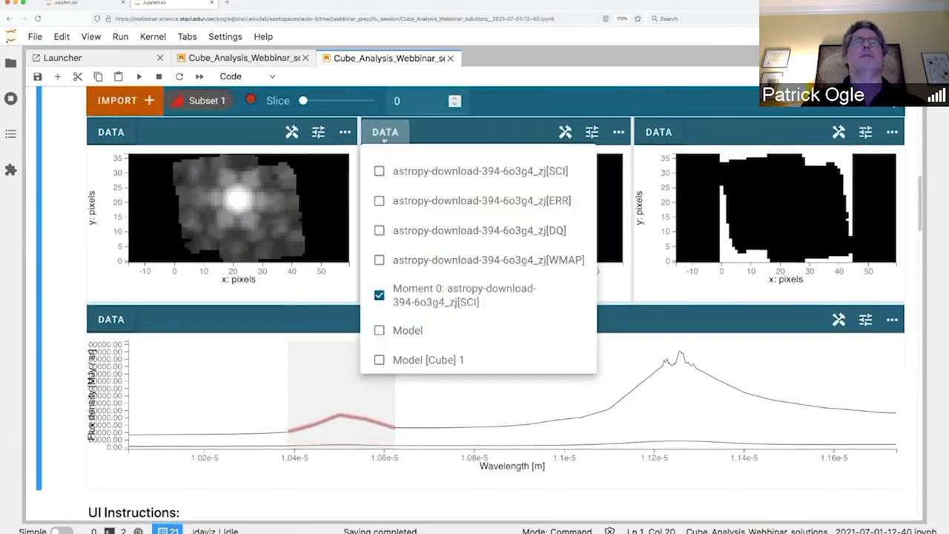
{"action": "left_click", "coordinate": [378, 296]}
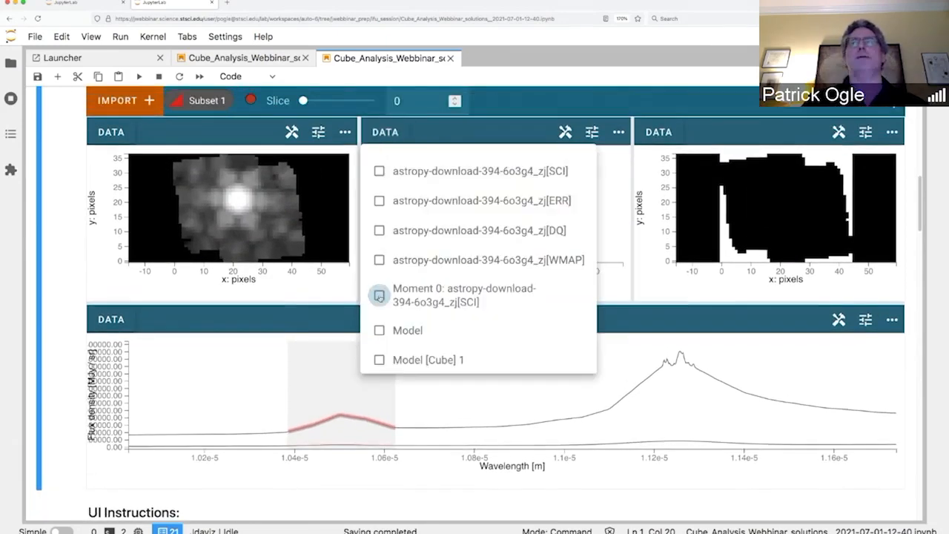
{"action": "left_click", "coordinate": [379, 360]}
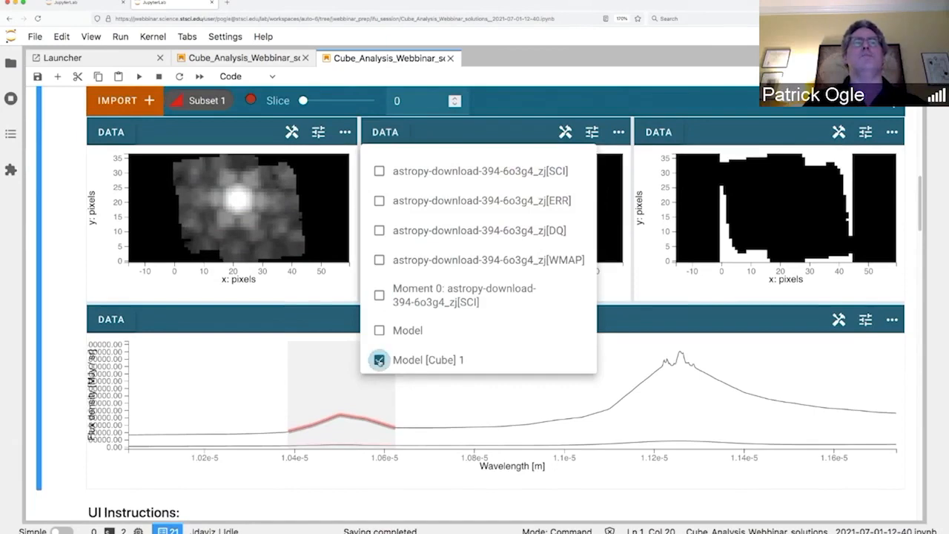
{"action": "left_click", "coordinate": [527, 136]}
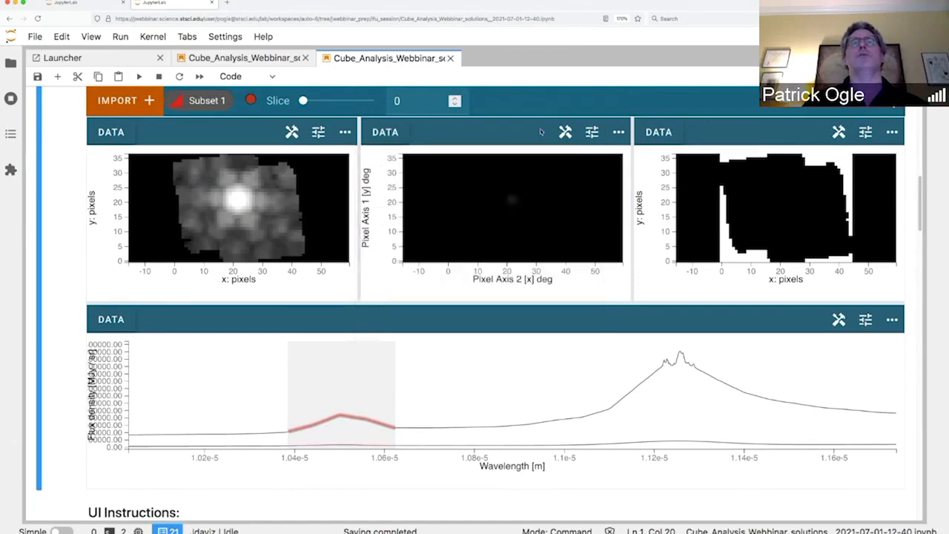
Step: Give the middle image a Logarithmic stretch, Viridis colormap and 95% percentile range
{"action": "left_click", "coordinate": [592, 132]}
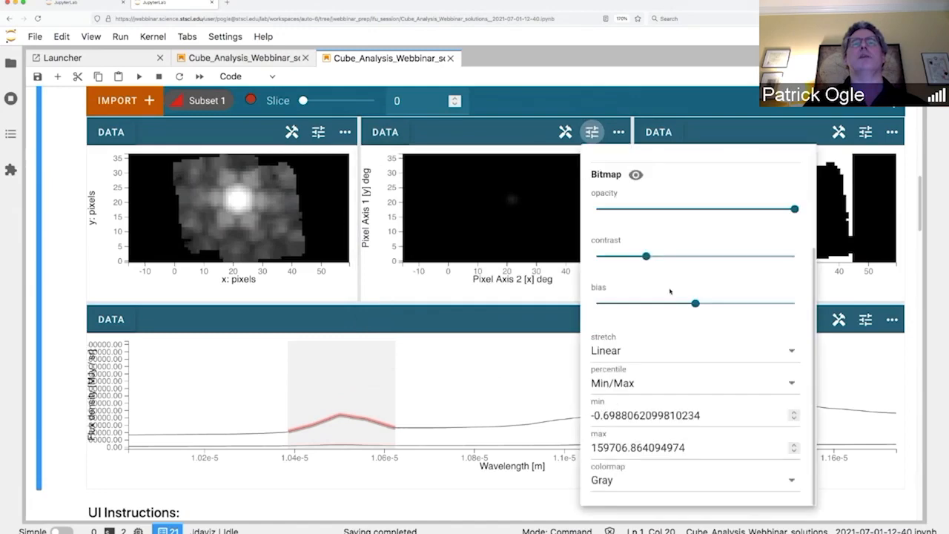
{"action": "left_click", "coordinate": [787, 352]}
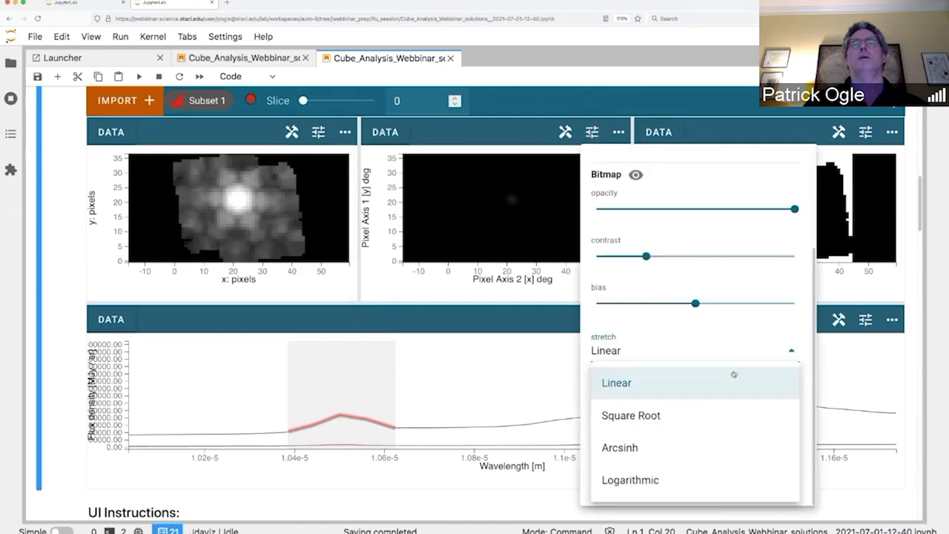
{"action": "left_click", "coordinate": [631, 479]}
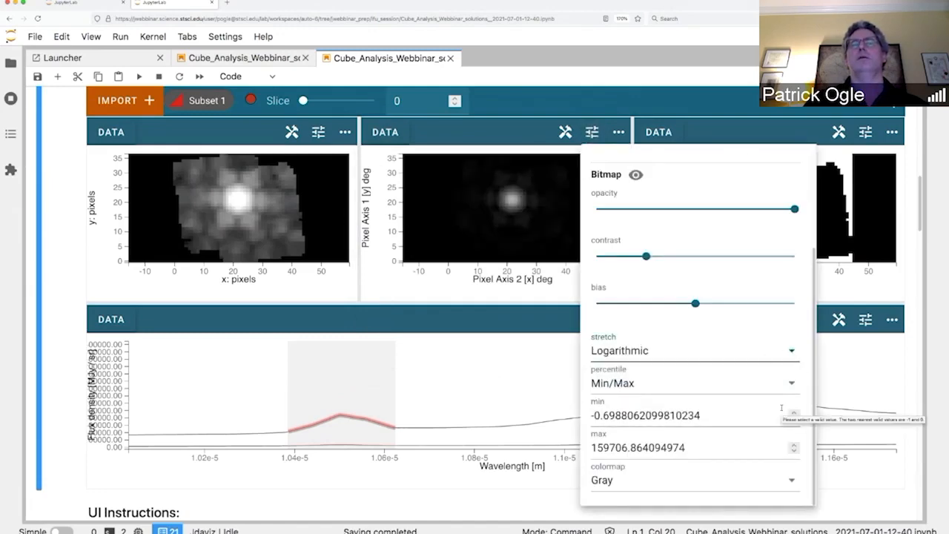
{"action": "left_click", "coordinate": [792, 482]}
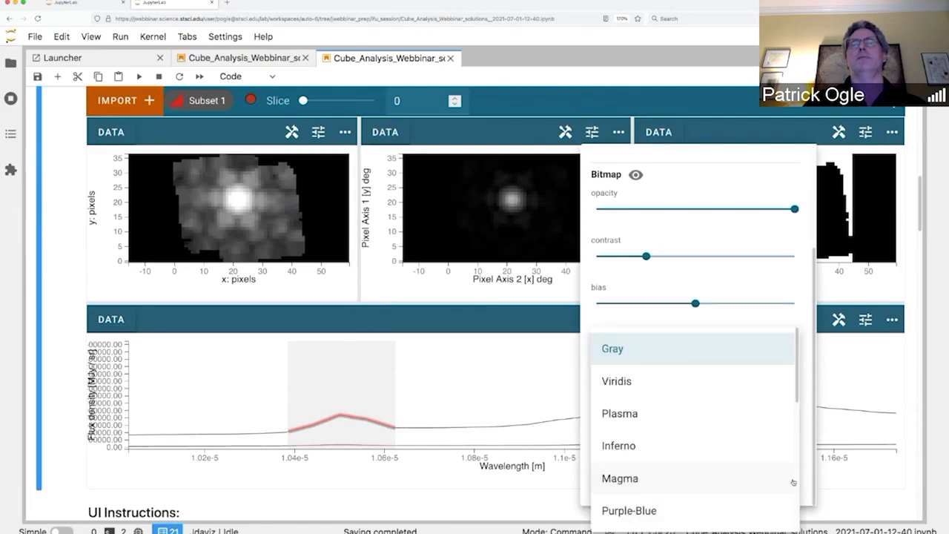
{"action": "scroll", "coordinate": [791, 483], "scroll_direction": "down", "scroll_amount": 3}
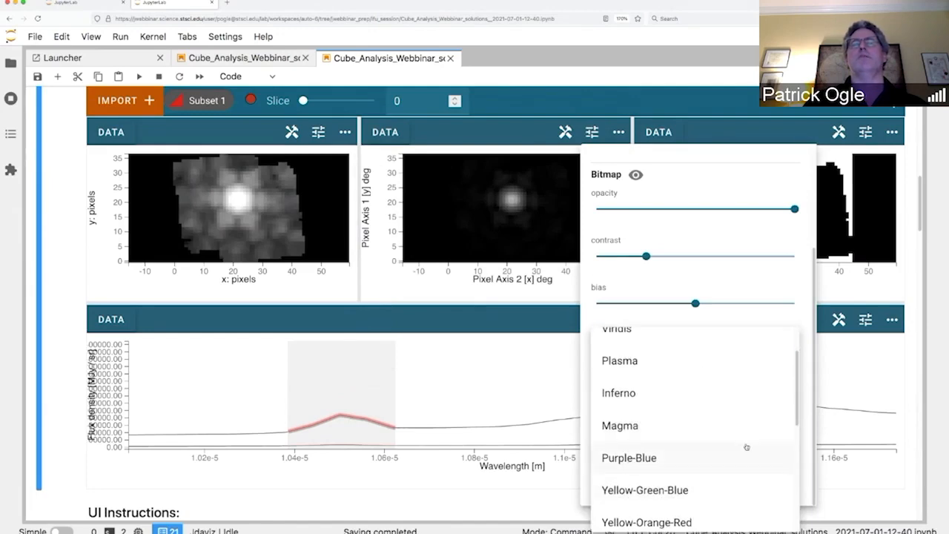
{"action": "scroll", "coordinate": [635, 348], "scroll_direction": "up", "scroll_amount": 1}
{"action": "left_click", "coordinate": [630, 346]}
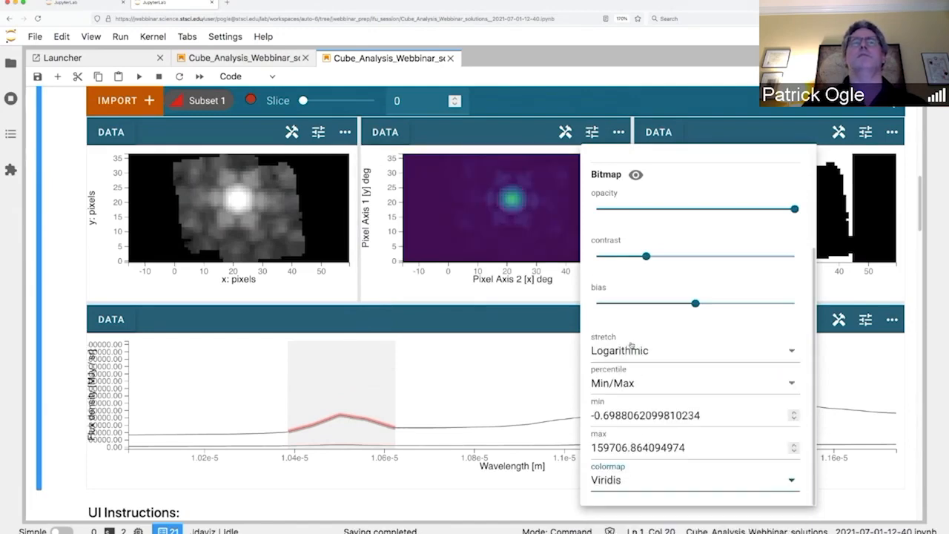
{"action": "left_click", "coordinate": [790, 382]}
{"action": "left_click", "coordinate": [613, 445]}
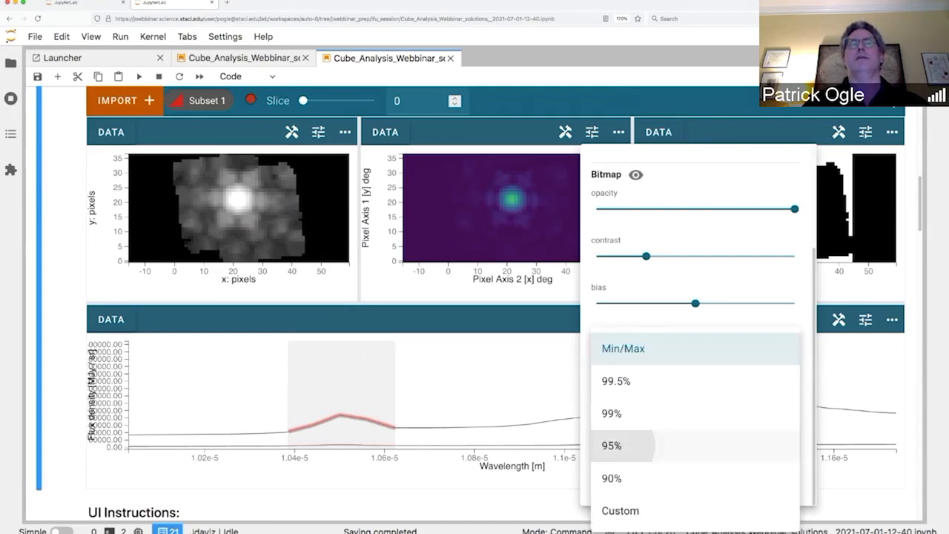
{"action": "left_click", "coordinate": [519, 133]}
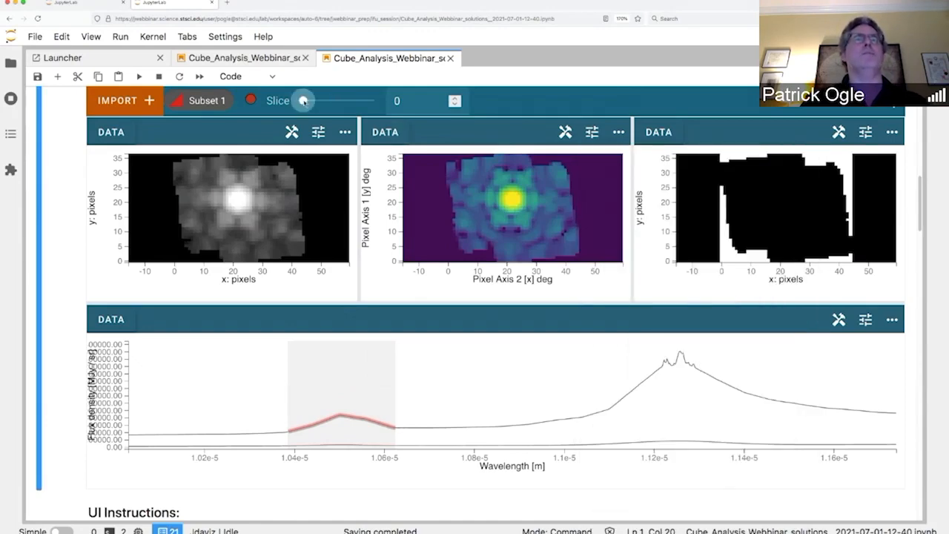
Step: Scrub the Slice slider forward and back, settling on slice 92
{"action": "left_click_drag", "start_coordinate": [302, 100], "coordinate": [315, 100]}
{"action": "left_click_drag", "start_coordinate": [316, 101], "coordinate": [320, 100]}
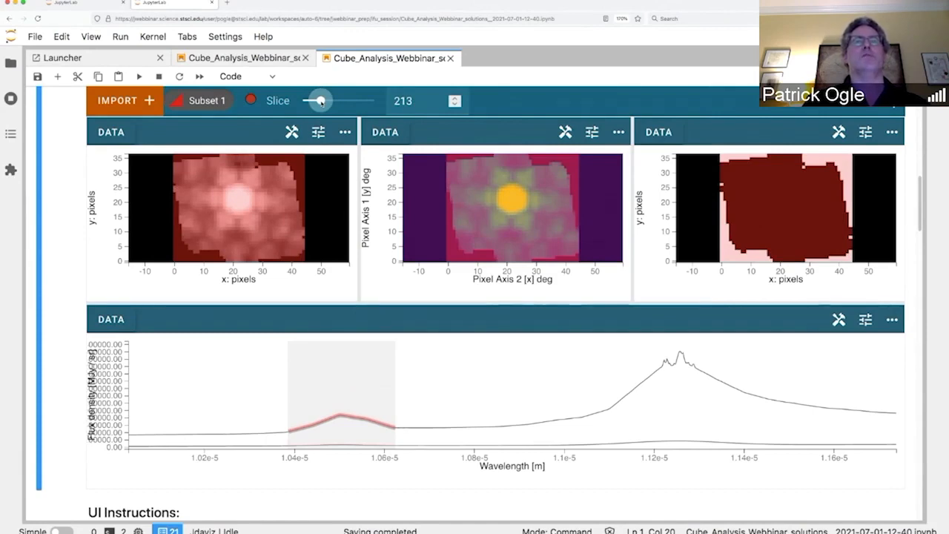
{"action": "left_click_drag", "start_coordinate": [320, 101], "coordinate": [310, 101]}
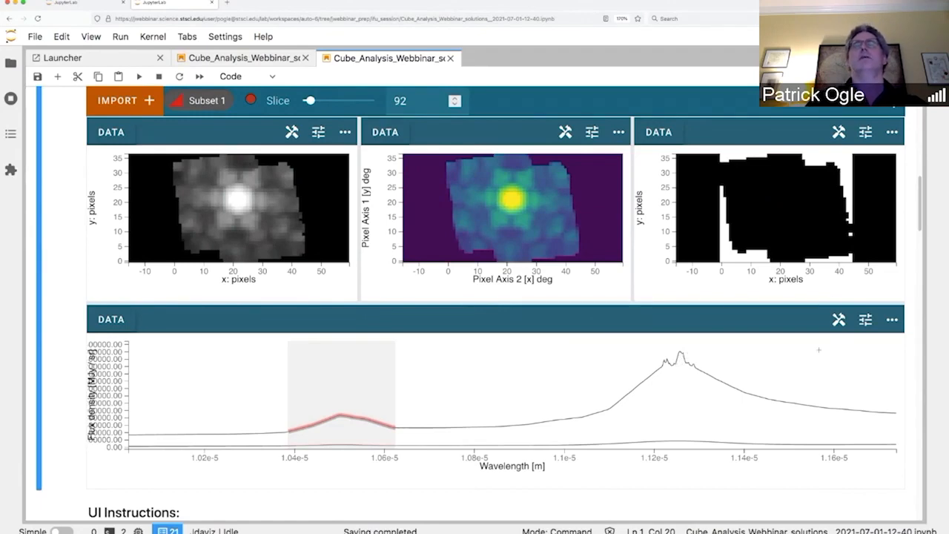
Step: Scroll down to the Continuum Subtraction cell and place the cursor in it
{"action": "scroll", "coordinate": [808, 391], "scroll_direction": "down", "scroll_amount": 5}
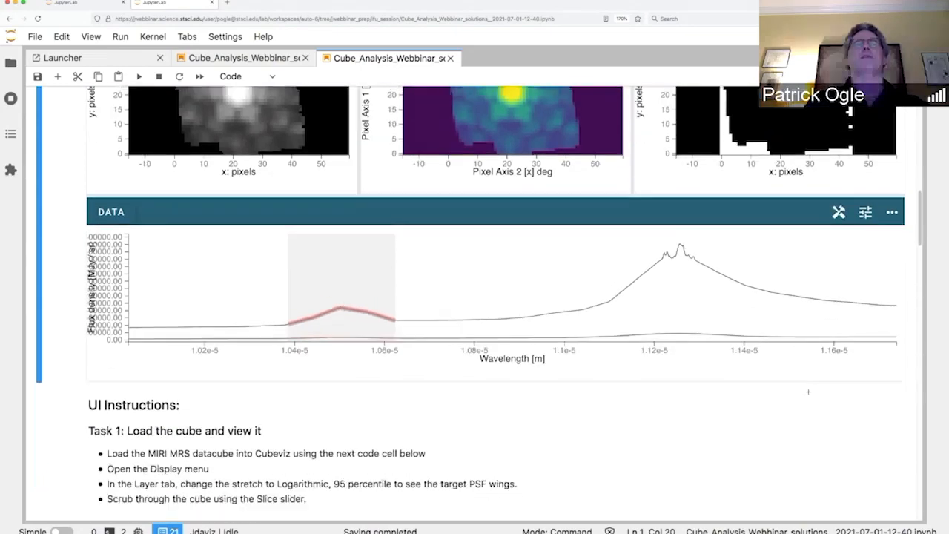
{"action": "scroll", "coordinate": [808, 391], "scroll_direction": "down", "scroll_amount": 20}
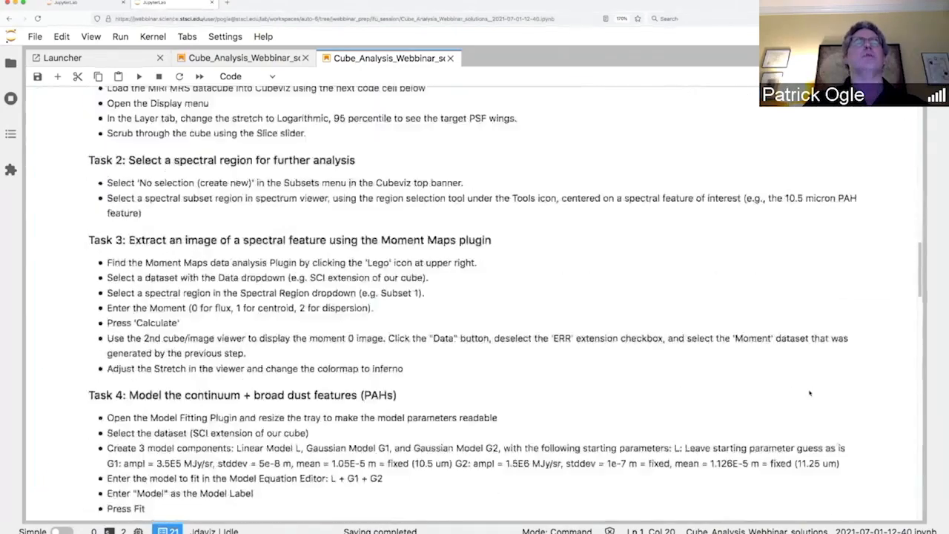
{"action": "scroll", "coordinate": [810, 393], "scroll_direction": "down", "scroll_amount": 15}
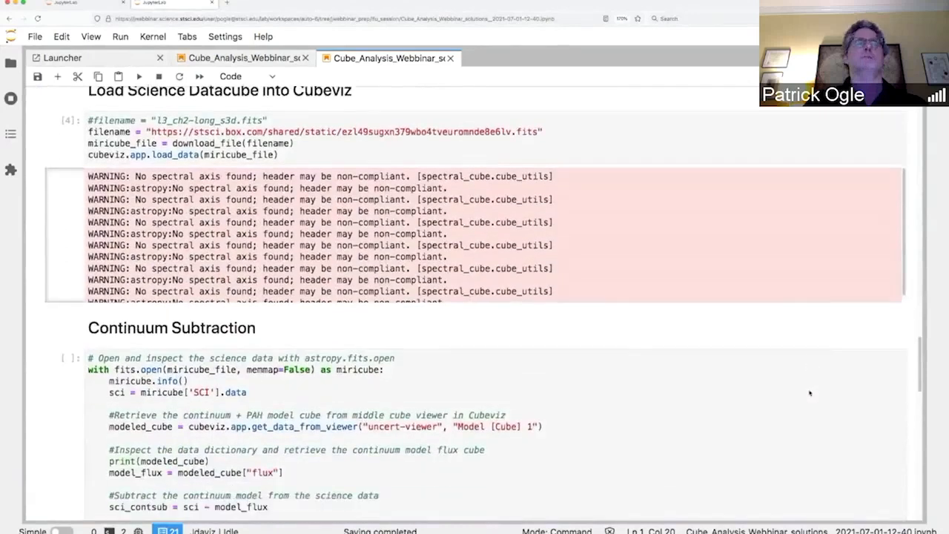
{"action": "scroll", "coordinate": [809, 393], "scroll_direction": "down", "scroll_amount": 3}
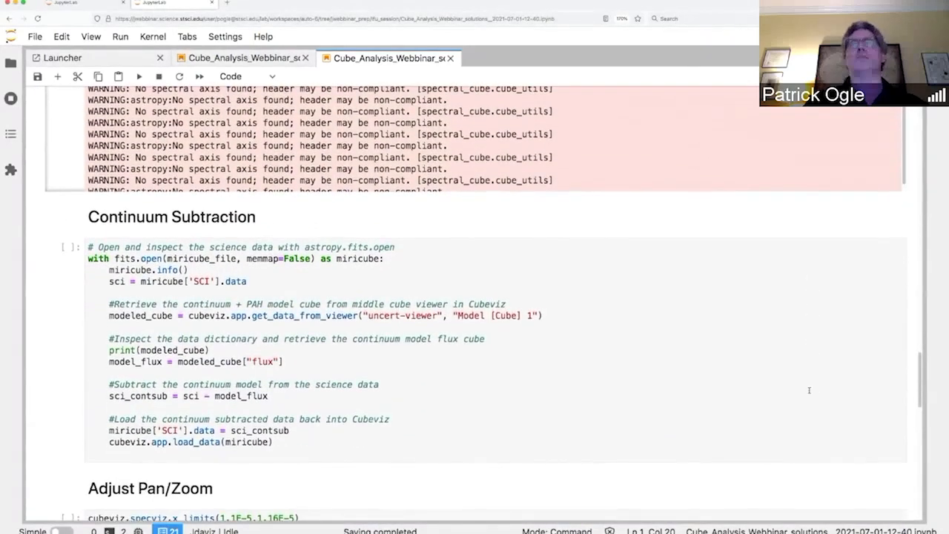
{"action": "left_click", "coordinate": [256, 282]}
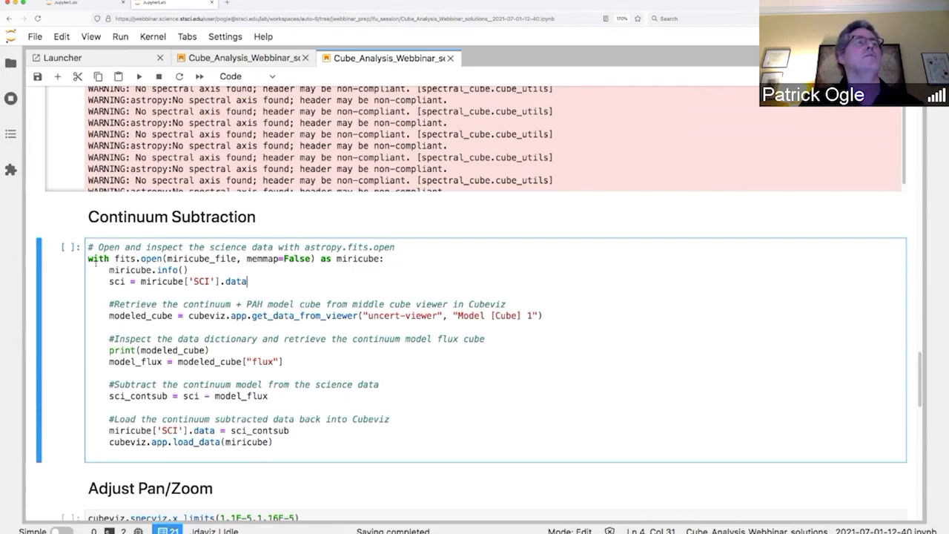
Step: Highlight the lines opening the science data, then the lines retrieving the model cube
{"action": "left_click_drag", "start_coordinate": [89, 259], "coordinate": [257, 281]}
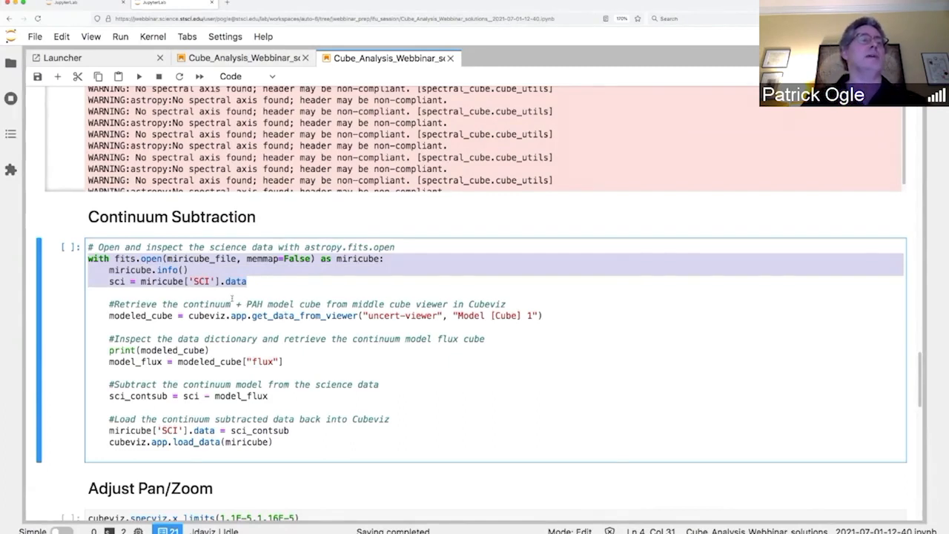
{"action": "left_click", "coordinate": [230, 305]}
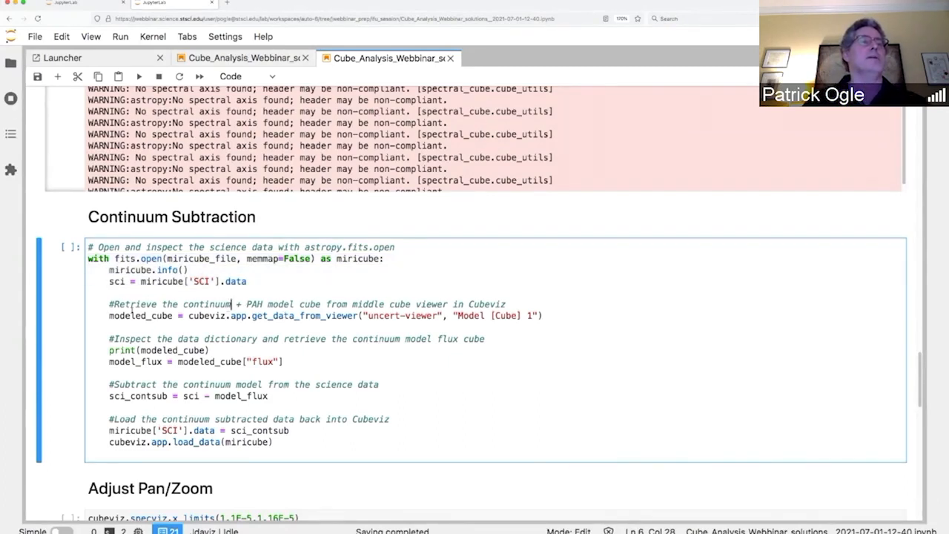
{"action": "left_click_drag", "start_coordinate": [88, 305], "coordinate": [573, 313]}
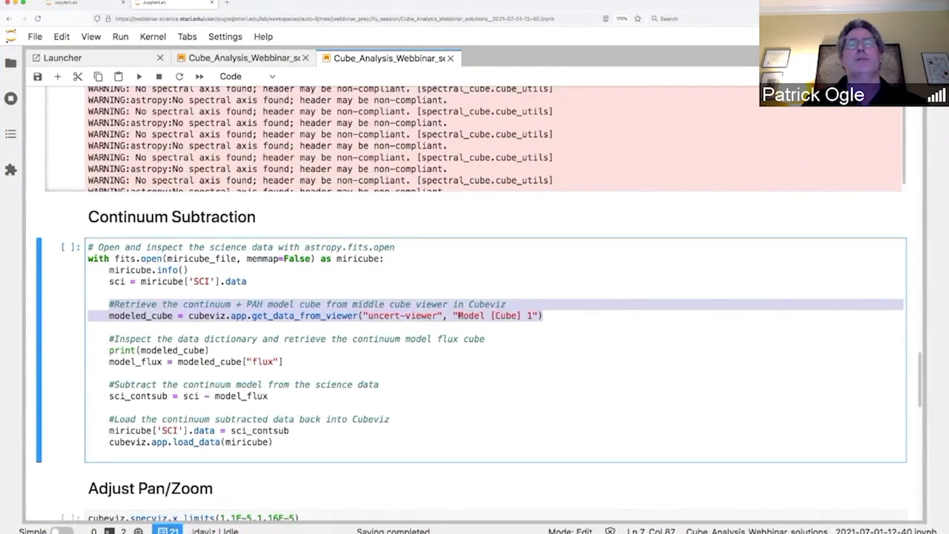
{"action": "left_click", "coordinate": [459, 315]}
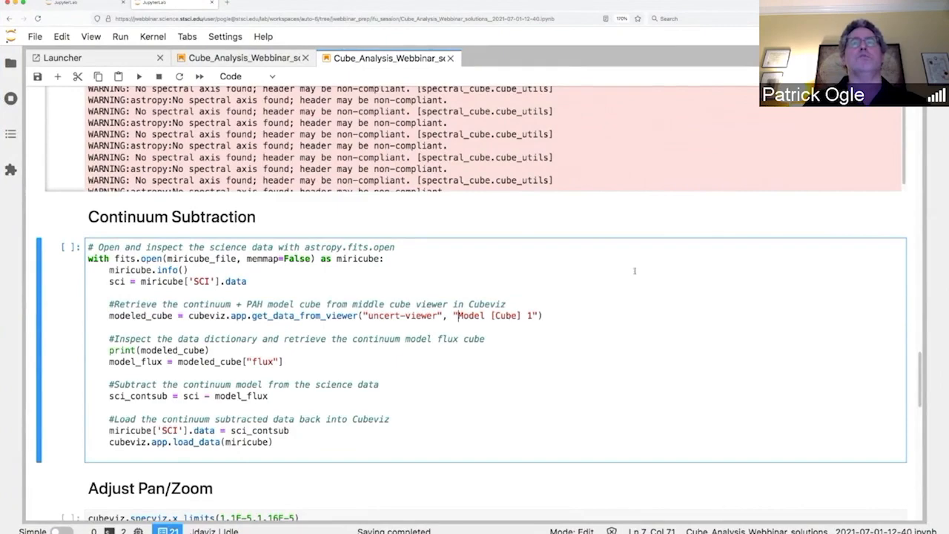
{"action": "scroll", "coordinate": [636, 226], "scroll_direction": "up", "scroll_amount": 1}
{"action": "scroll", "coordinate": [635, 226], "scroll_direction": "up", "scroll_amount": 15}
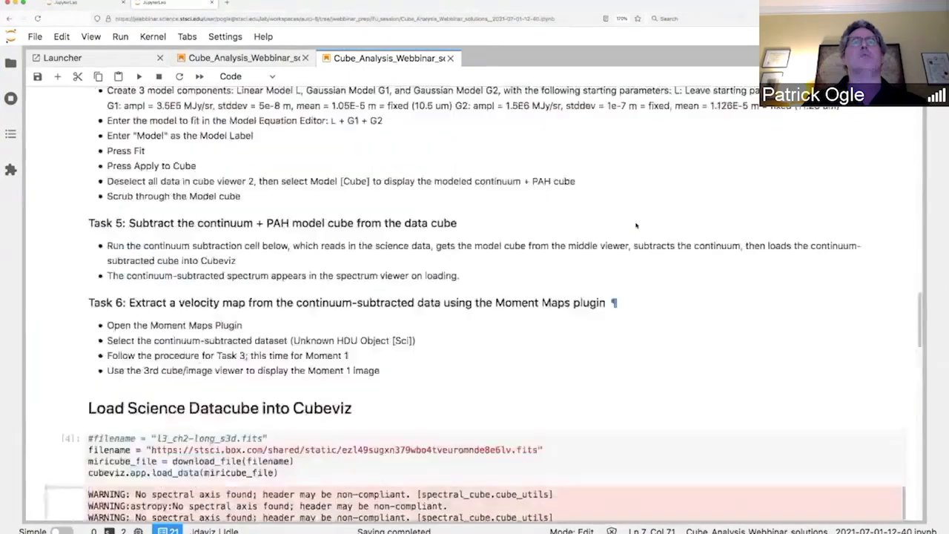
{"action": "scroll", "coordinate": [636, 225], "scroll_direction": "up", "scroll_amount": 5}
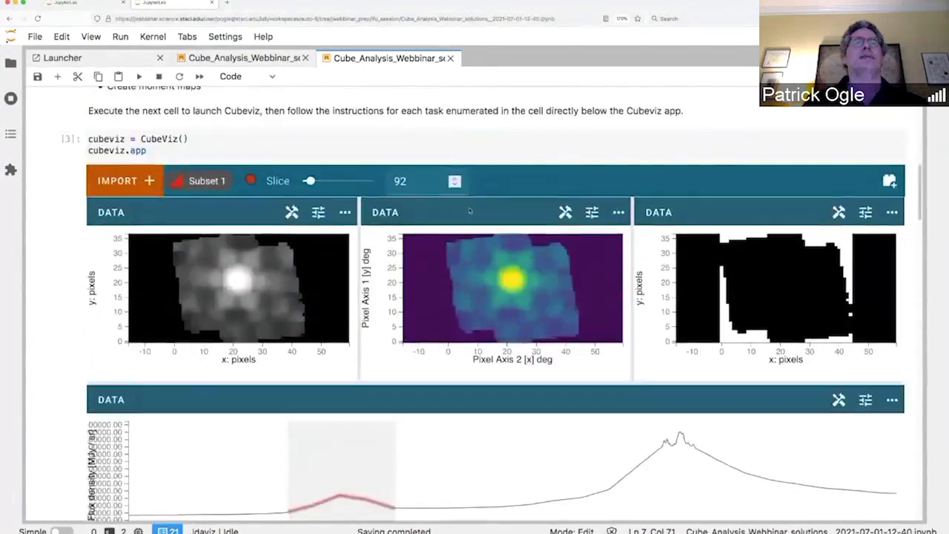
{"action": "left_click", "coordinate": [385, 212]}
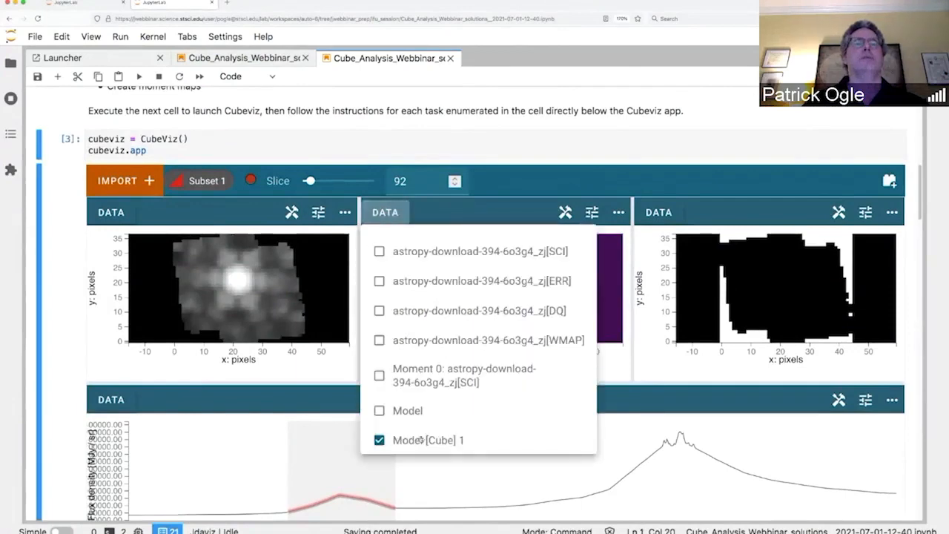
{"action": "left_click", "coordinate": [538, 181]}
{"action": "scroll", "coordinate": [588, 233], "scroll_direction": "down", "scroll_amount": 15}
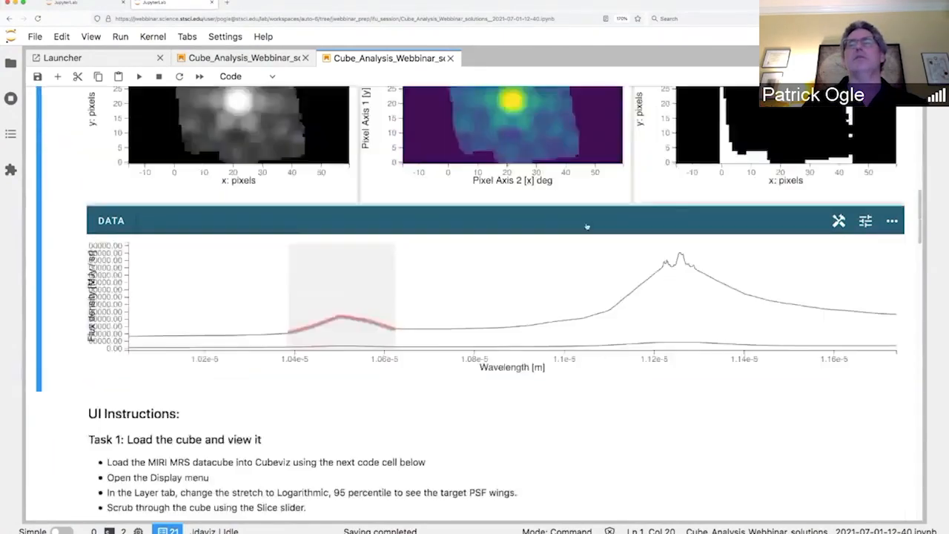
{"action": "scroll", "coordinate": [589, 136], "scroll_direction": "down", "scroll_amount": 20}
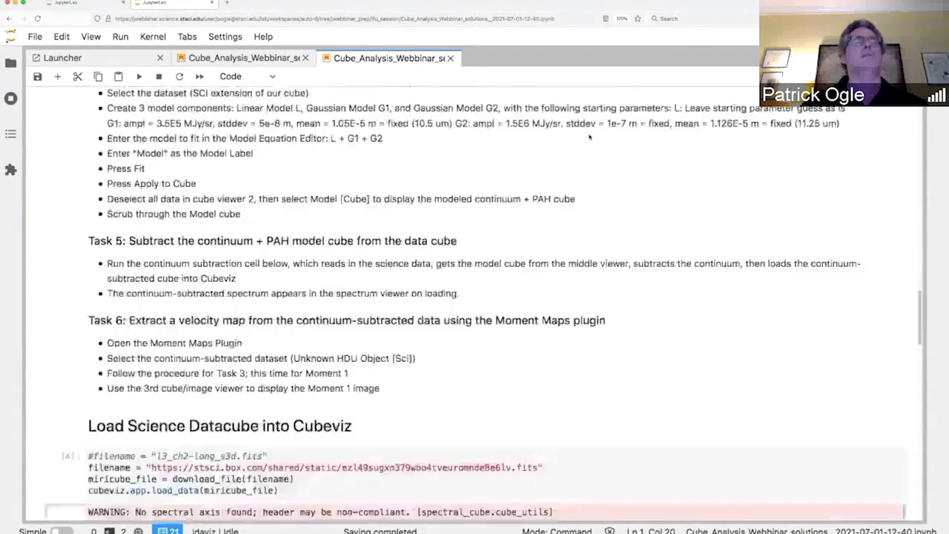
{"action": "scroll", "coordinate": [588, 133], "scroll_direction": "up", "scroll_amount": 4}
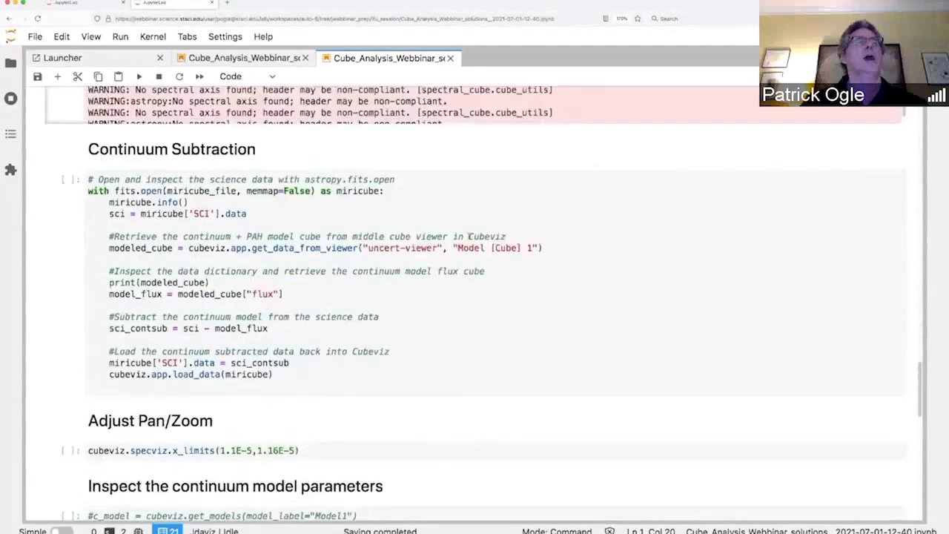
{"action": "left_click", "coordinate": [386, 285]}
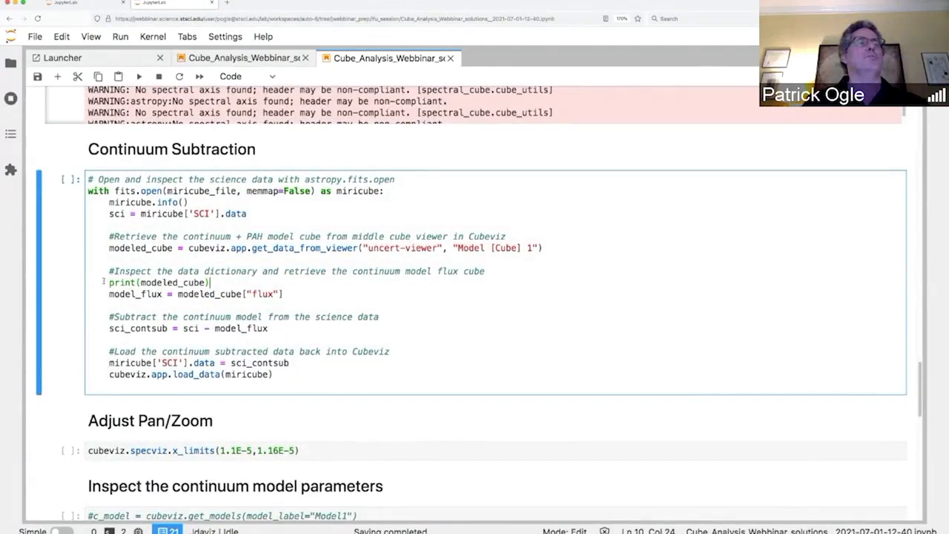
{"action": "left_click_drag", "start_coordinate": [107, 272], "coordinate": [315, 332]}
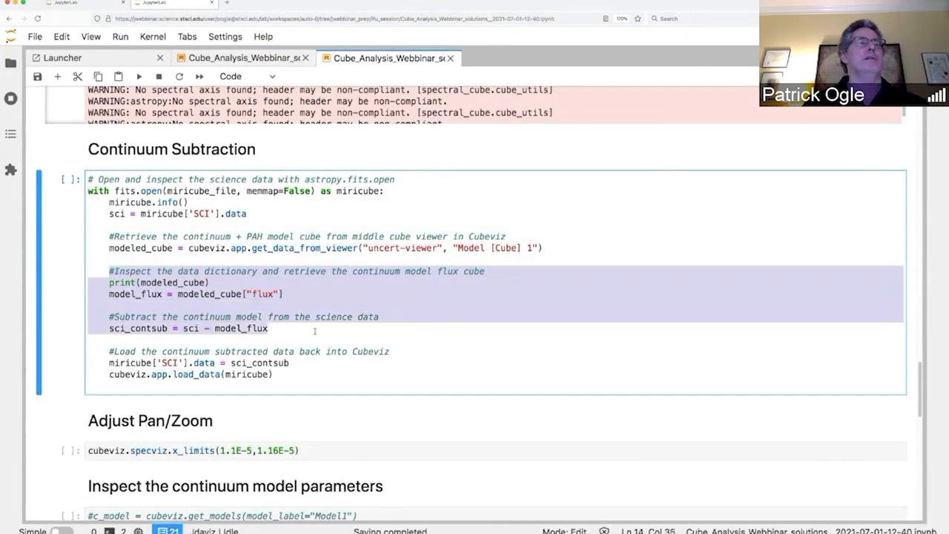
{"action": "left_click", "coordinate": [312, 332]}
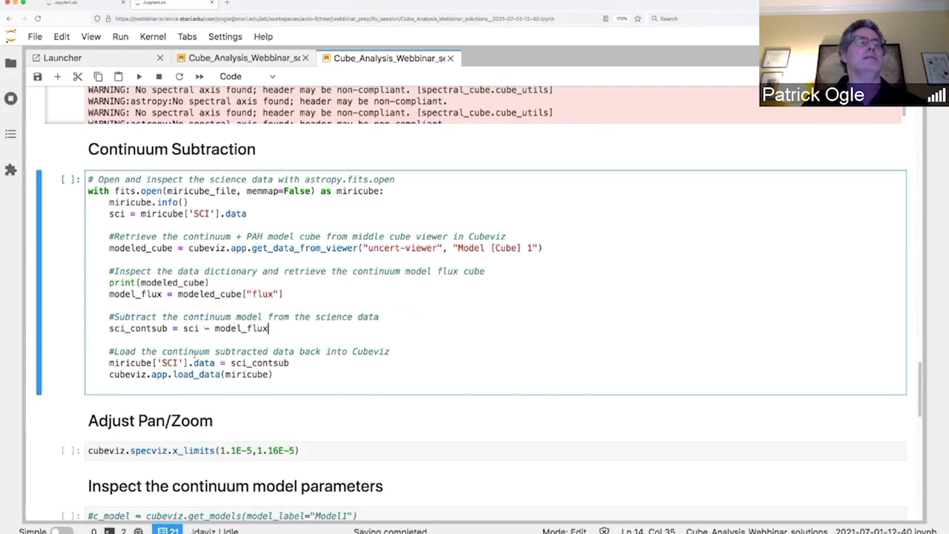
{"action": "left_click", "coordinate": [109, 362]}
{"action": "left_click_drag", "start_coordinate": [109, 363], "coordinate": [302, 377]}
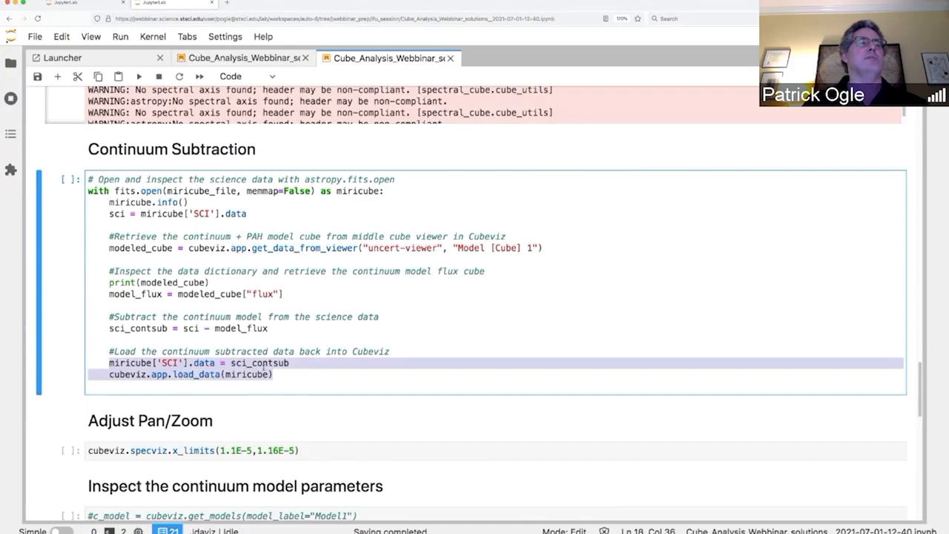
{"action": "left_click", "coordinate": [299, 300]}
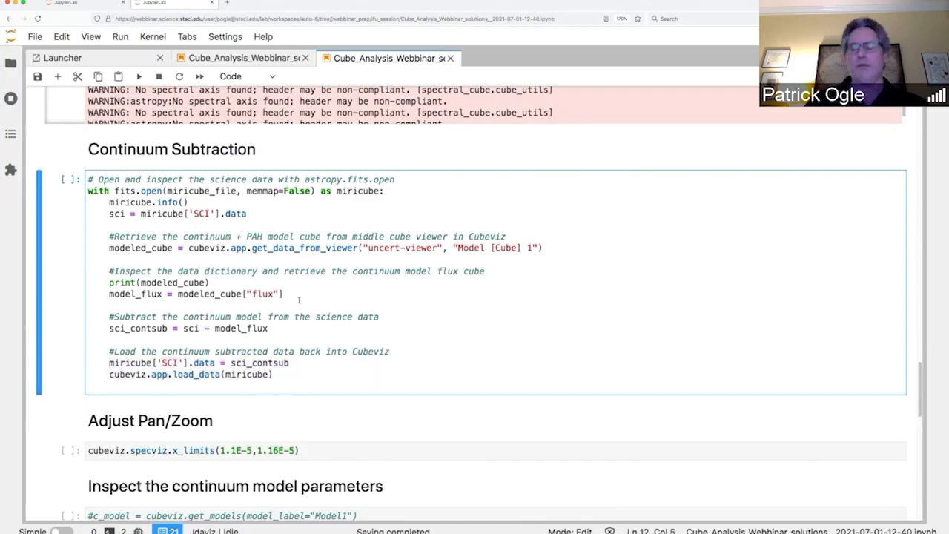
Step: Run the continuum subtraction cell and highlight the Model [Cube] 1 description in its output
{"action": "key", "text": "shift+Return"}
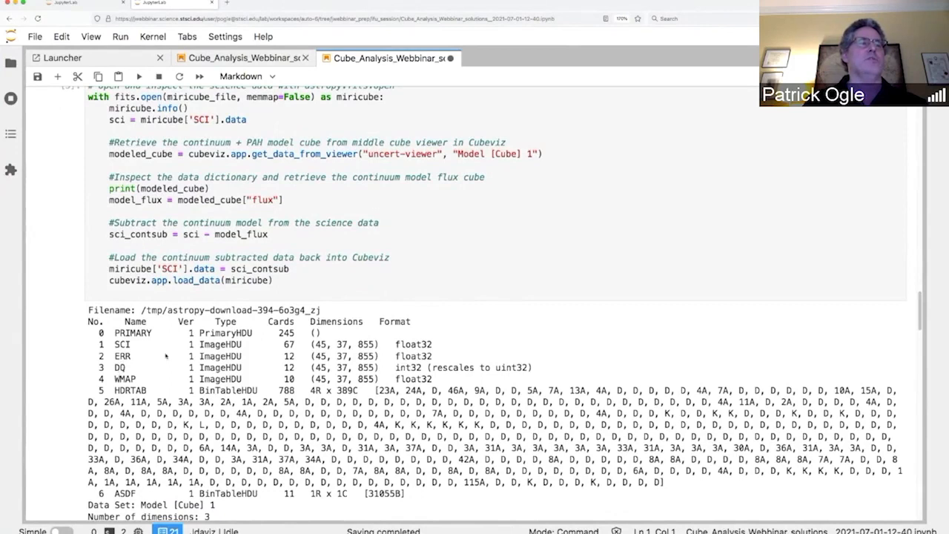
{"action": "scroll", "coordinate": [166, 356], "scroll_direction": "down", "scroll_amount": 3}
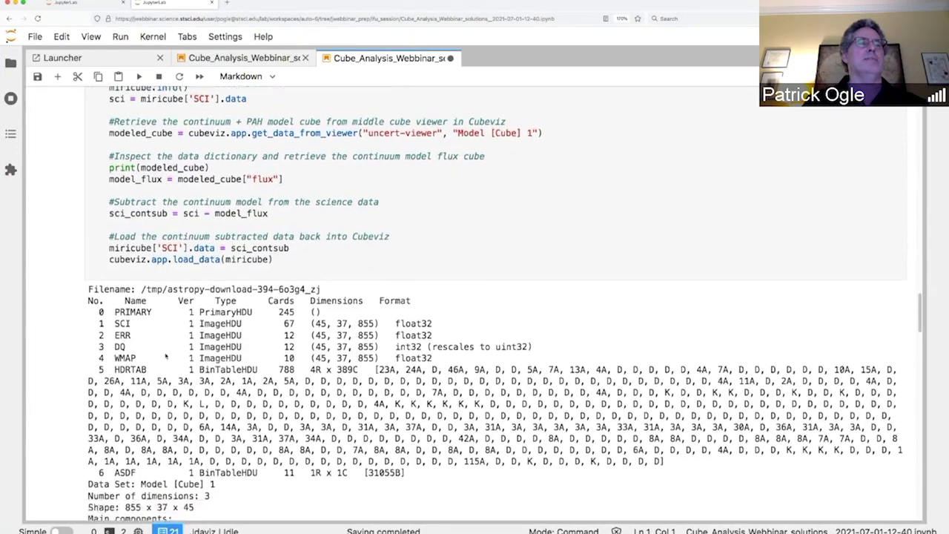
{"action": "scroll", "coordinate": [165, 356], "scroll_direction": "down", "scroll_amount": 2}
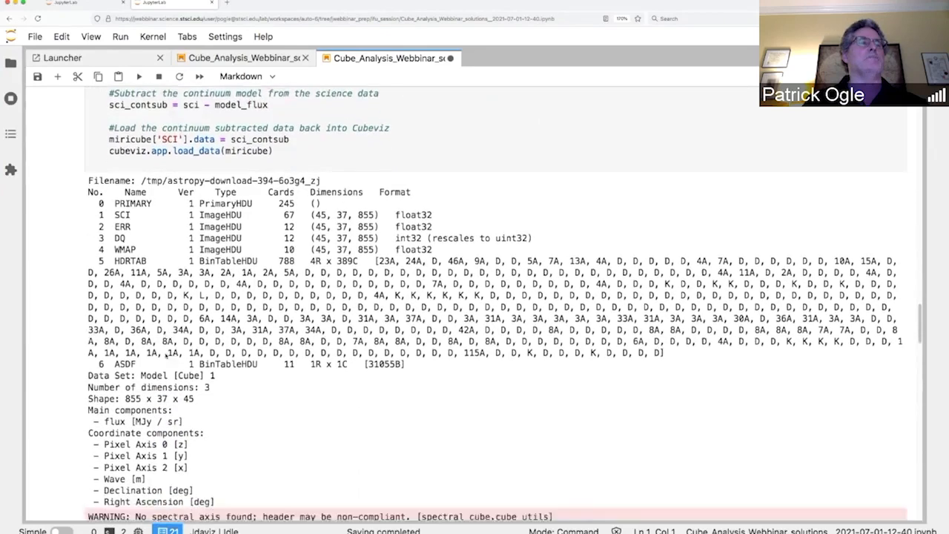
{"action": "scroll", "coordinate": [165, 356], "scroll_direction": "up", "scroll_amount": 1}
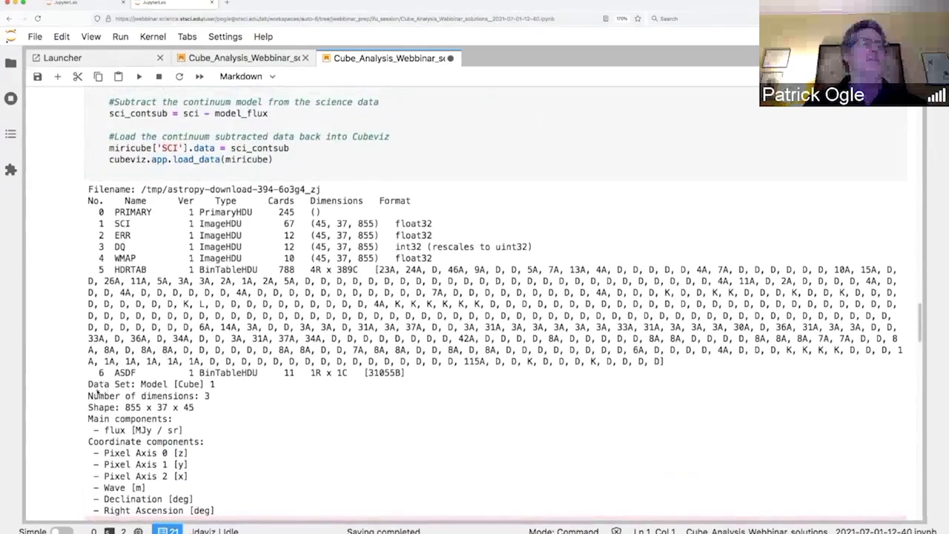
{"action": "left_click_drag", "start_coordinate": [88, 379], "coordinate": [223, 511]}
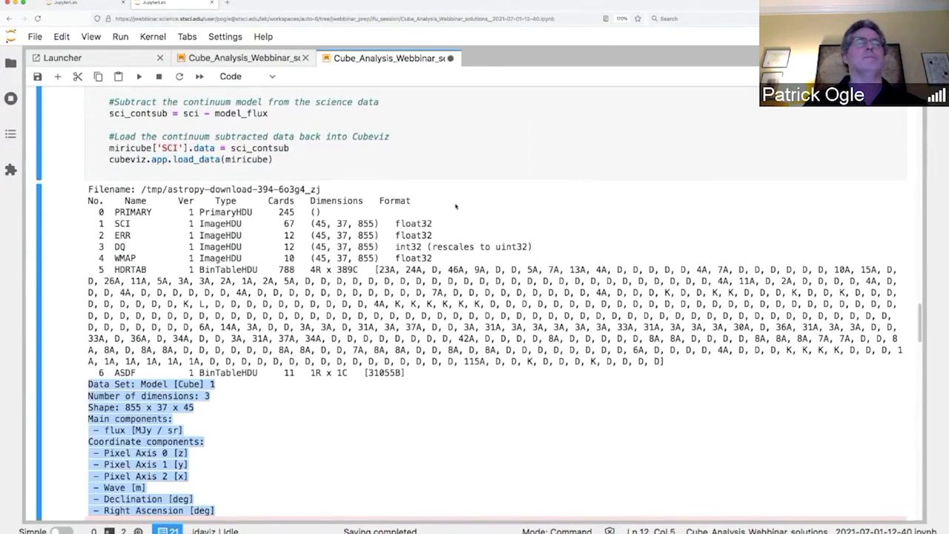
{"action": "scroll", "coordinate": [455, 206], "scroll_direction": "up", "scroll_amount": 5}
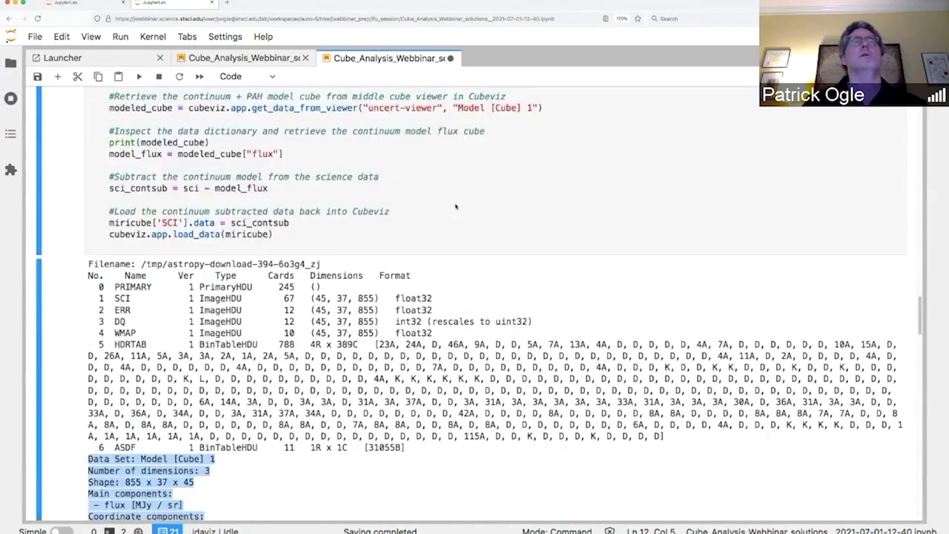
Step: Change the spectrum viewer's collapse function from Sum to Maximum
{"action": "scroll", "coordinate": [455, 203], "scroll_direction": "up", "scroll_amount": 20}
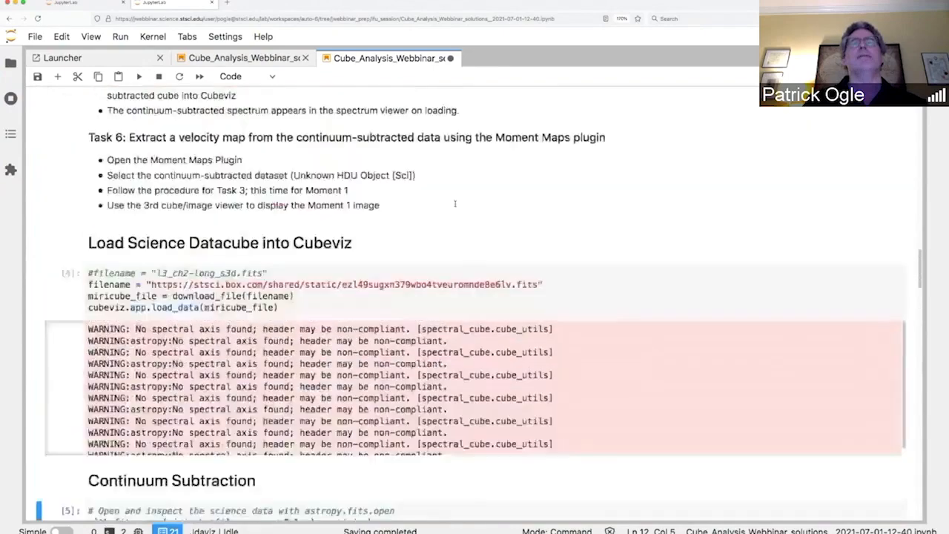
{"action": "scroll", "coordinate": [455, 204], "scroll_direction": "up", "scroll_amount": 7}
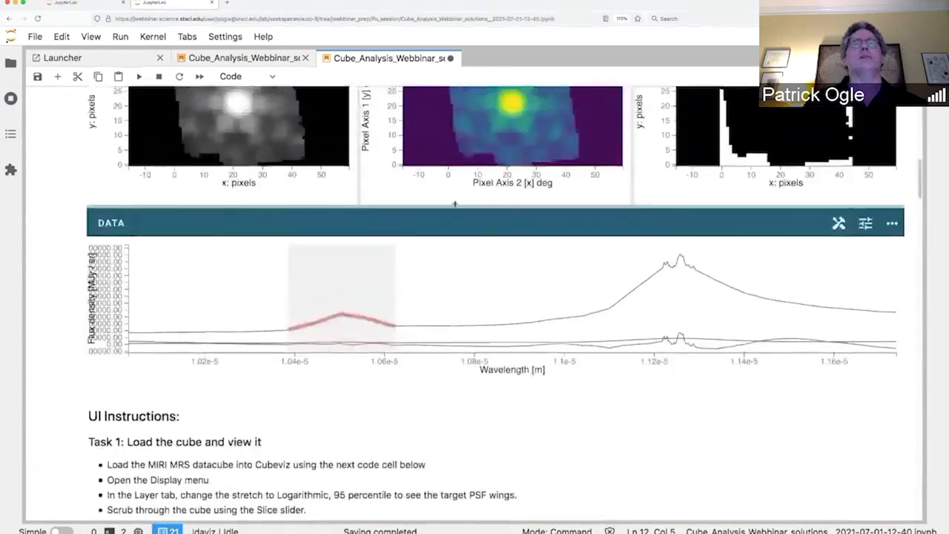
{"action": "scroll", "coordinate": [455, 207], "scroll_direction": "up", "scroll_amount": 1}
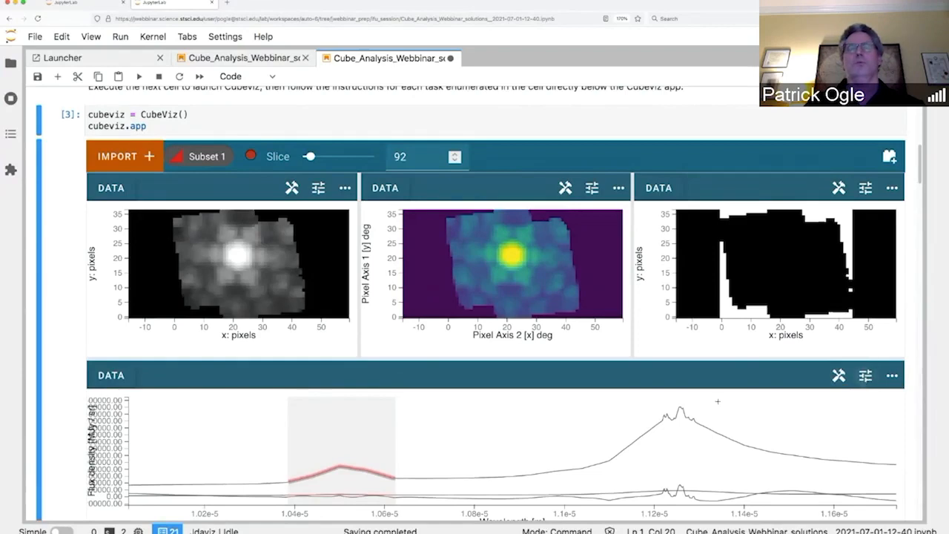
{"action": "left_click", "coordinate": [866, 376]}
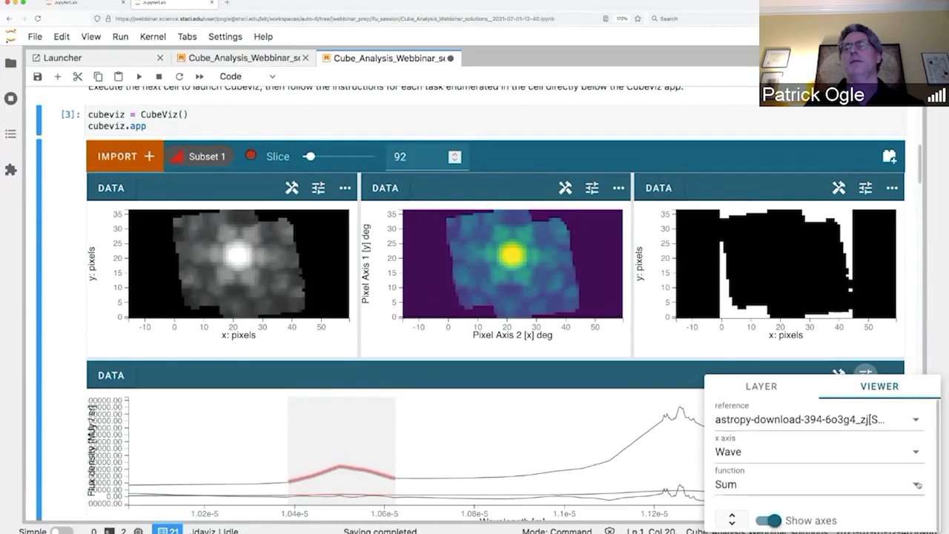
{"action": "left_click", "coordinate": [899, 481]}
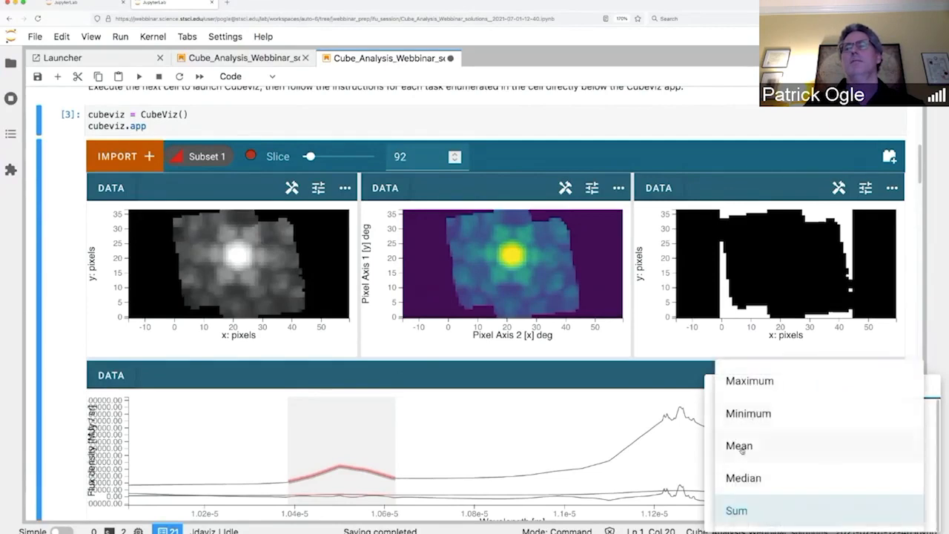
{"action": "left_click", "coordinate": [749, 384]}
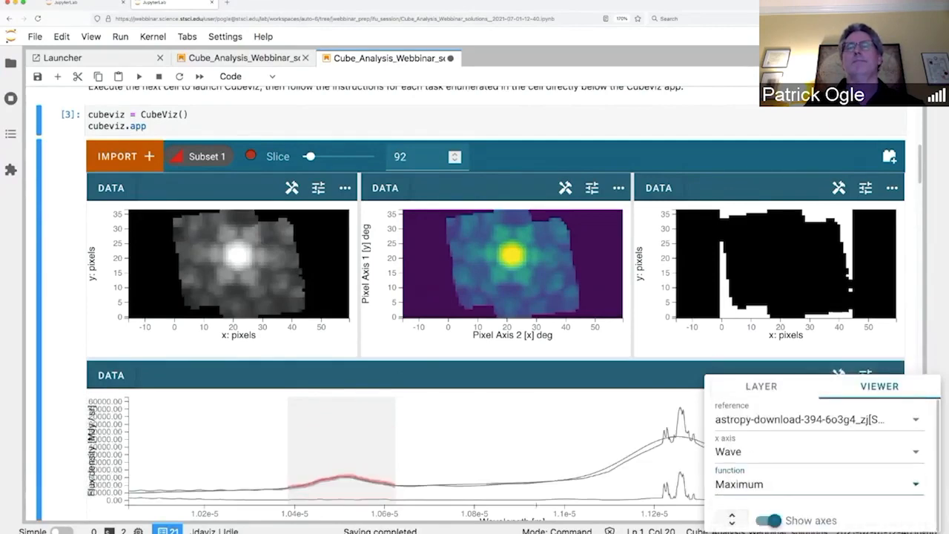
{"action": "left_click", "coordinate": [610, 374]}
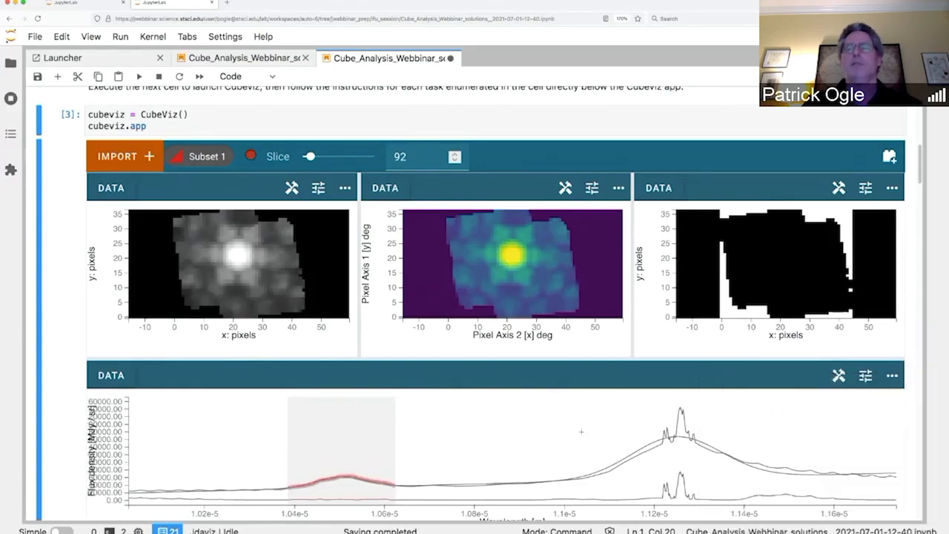
{"action": "scroll", "coordinate": [581, 431], "scroll_direction": "down", "scroll_amount": 1}
{"action": "scroll", "coordinate": [582, 431], "scroll_direction": "down", "scroll_amount": 5}
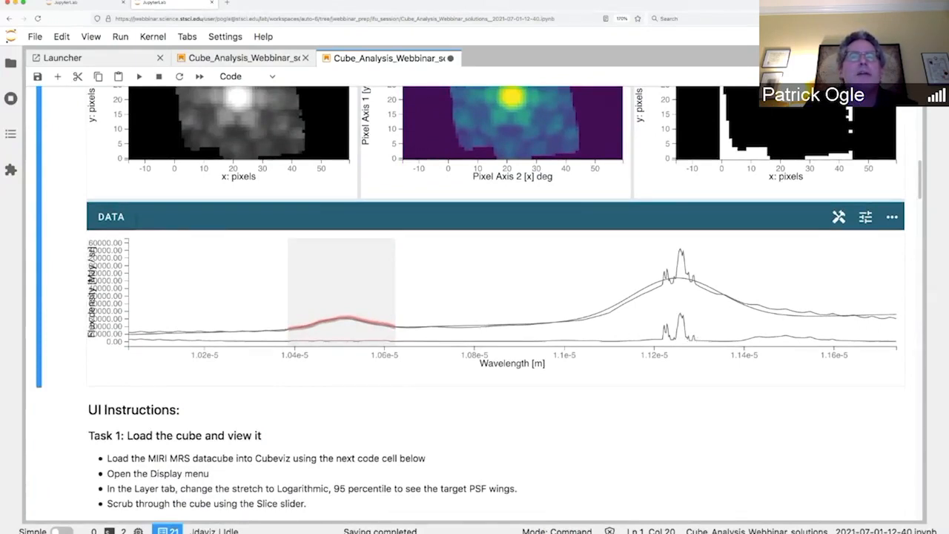
Step: Check the loaded data sets, then pan along wavelength only so the spectrum spans about 1.06e-5 to 1.2e-5 m
{"action": "left_click", "coordinate": [118, 218]}
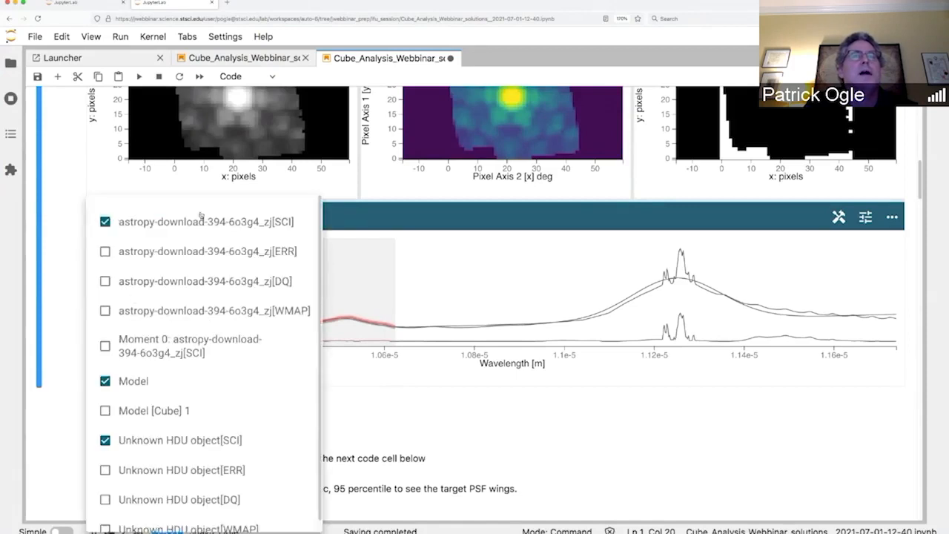
{"action": "left_click", "coordinate": [903, 233]}
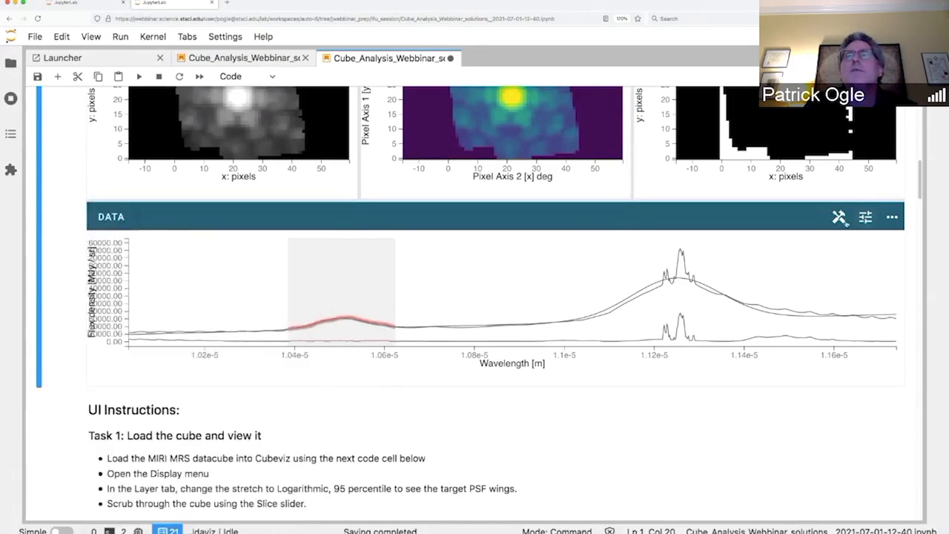
{"action": "left_click", "coordinate": [839, 217]}
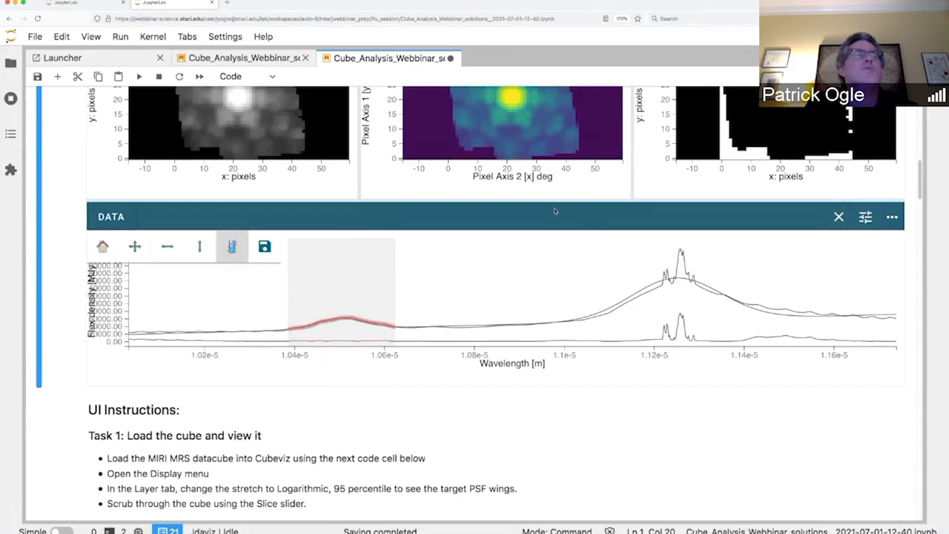
{"action": "left_click", "coordinate": [169, 249]}
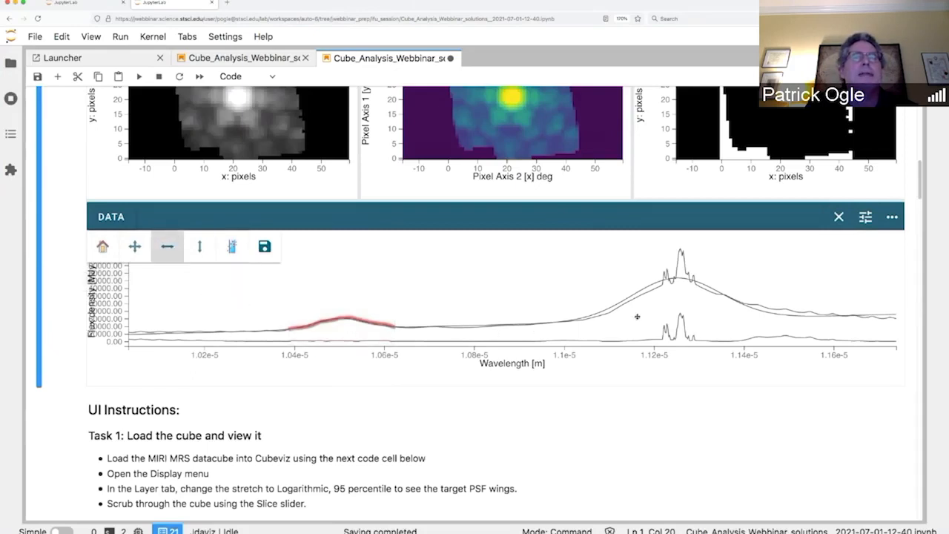
{"action": "left_click_drag", "start_coordinate": [648, 309], "coordinate": [460, 320]}
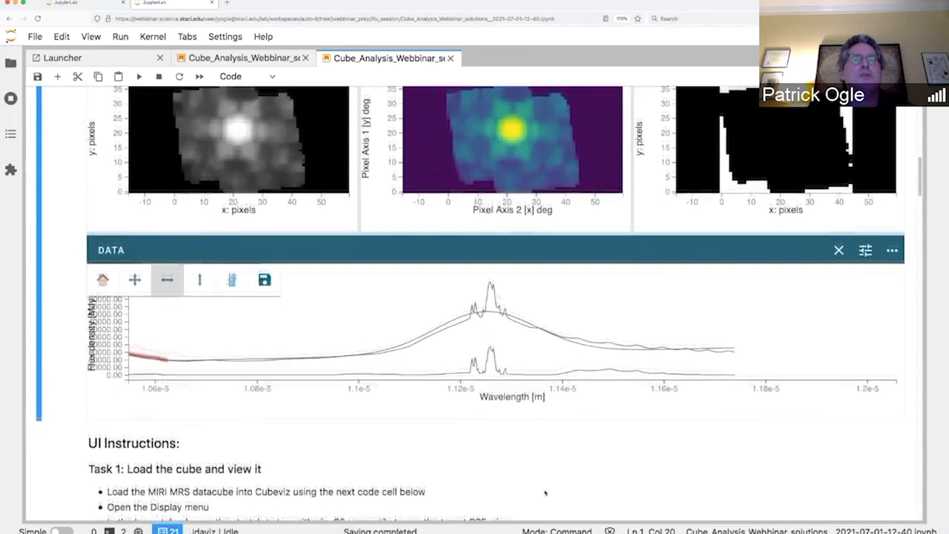
Step: Select the wavelength limits in the Adjust Pan/Zoom cell's x_limits, then return to the Cubeviz app
{"action": "scroll", "coordinate": [545, 493], "scroll_direction": "down", "scroll_amount": 2}
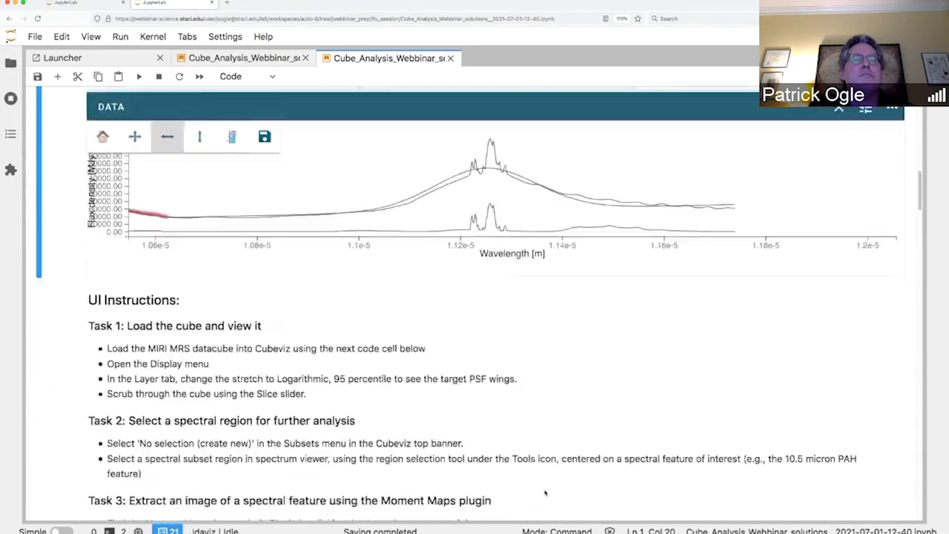
{"action": "scroll", "coordinate": [545, 493], "scroll_direction": "down", "scroll_amount": 15}
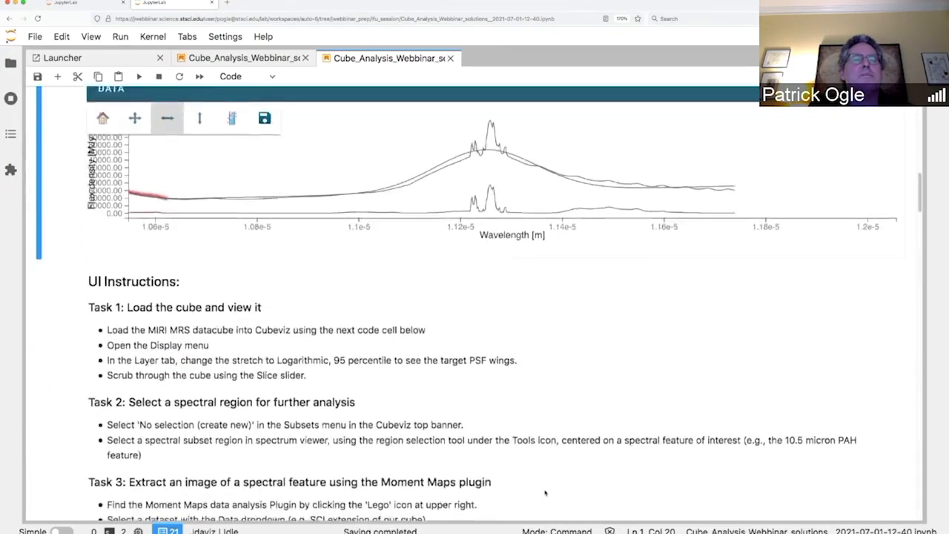
{"action": "scroll", "coordinate": [544, 494], "scroll_direction": "down", "scroll_amount": 15}
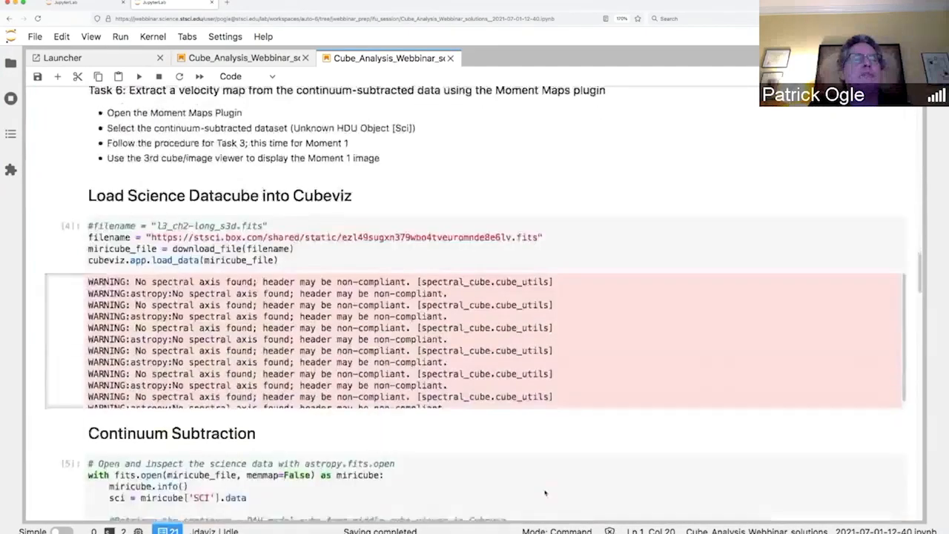
{"action": "scroll", "coordinate": [545, 492], "scroll_direction": "down", "scroll_amount": 15}
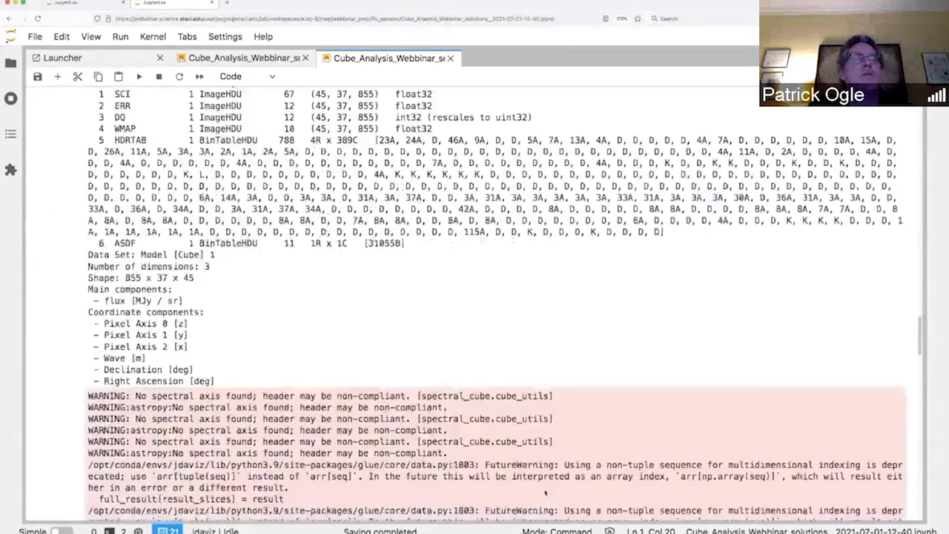
{"action": "scroll", "coordinate": [545, 492], "scroll_direction": "up", "scroll_amount": 5}
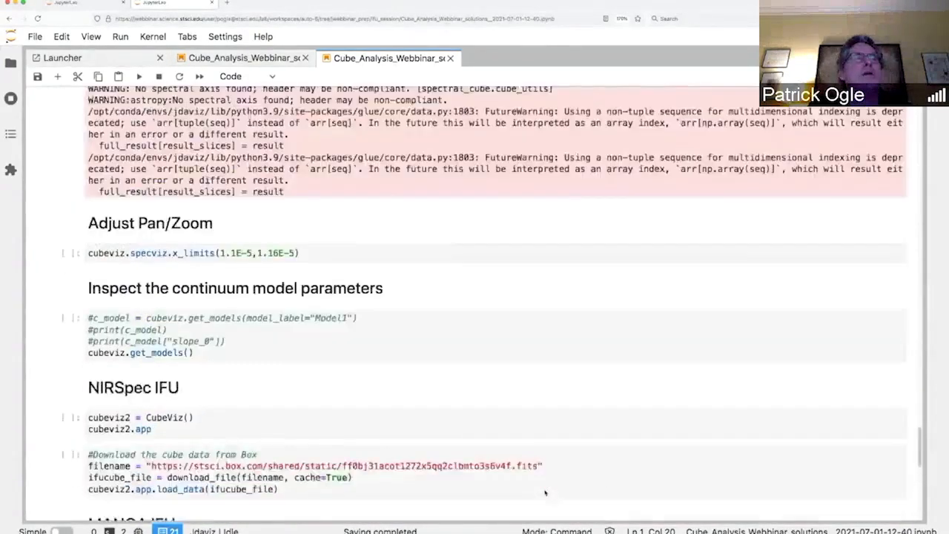
{"action": "left_click", "coordinate": [336, 288]}
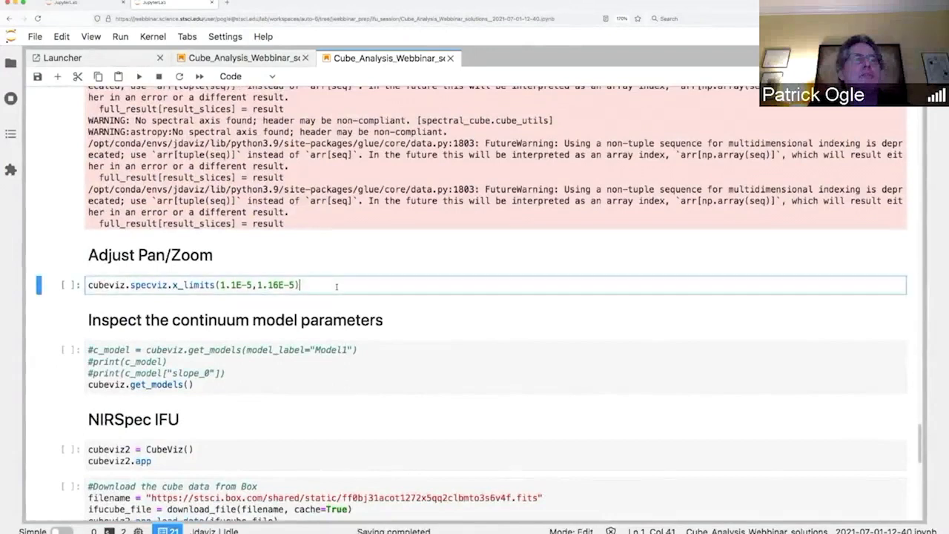
{"action": "left_click_drag", "start_coordinate": [219, 285], "coordinate": [295, 284]}
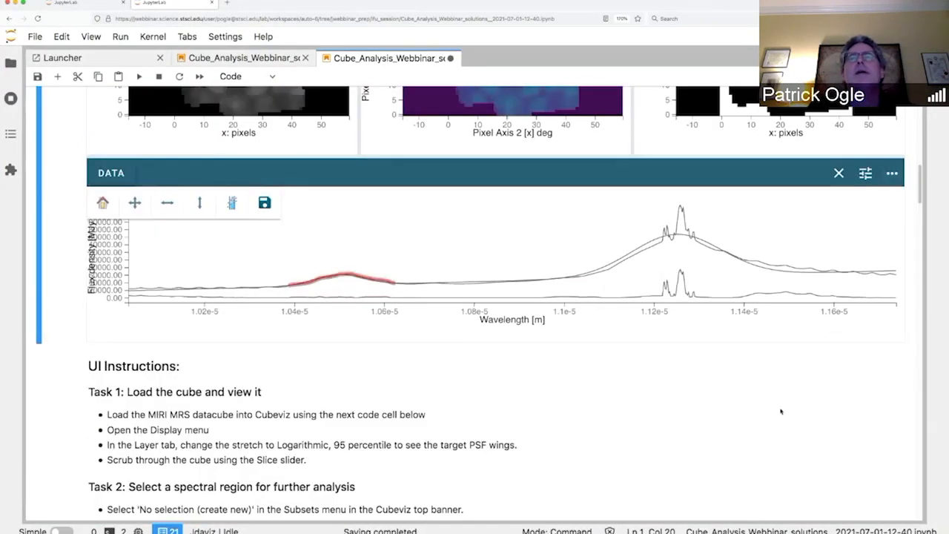
{"action": "scroll", "coordinate": [833, 332], "scroll_direction": "up", "scroll_amount": 3}
{"action": "scroll", "coordinate": [781, 411], "scroll_direction": "up", "scroll_amount": 1}
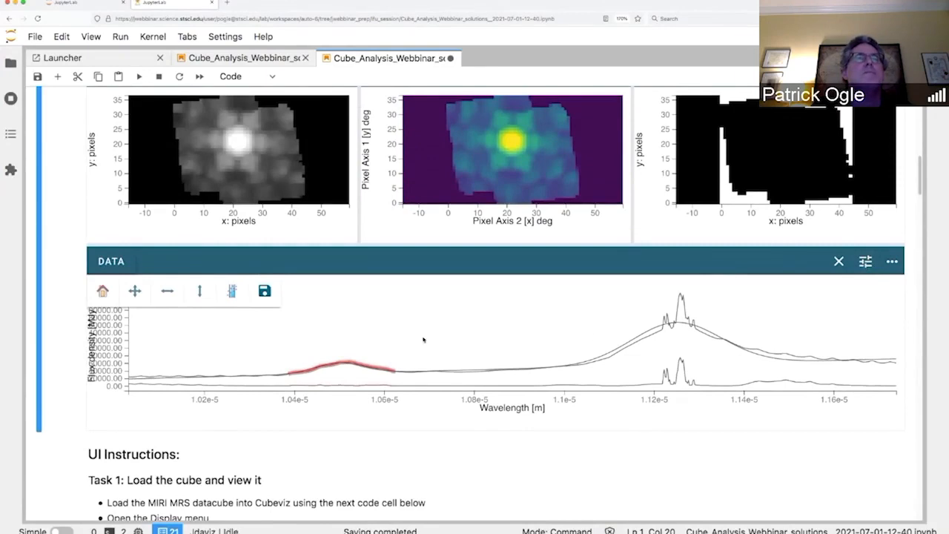
{"action": "scroll", "coordinate": [363, 267], "scroll_direction": "up", "scroll_amount": 2}
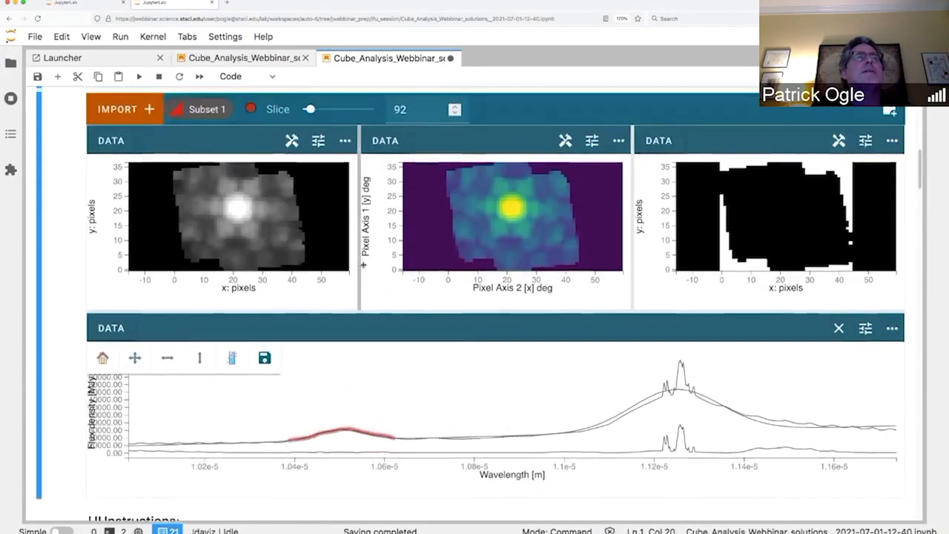
Step: Create a new subset by drawing an x-range across the emission peak near 1.125e-5 m
{"action": "left_click", "coordinate": [211, 116]}
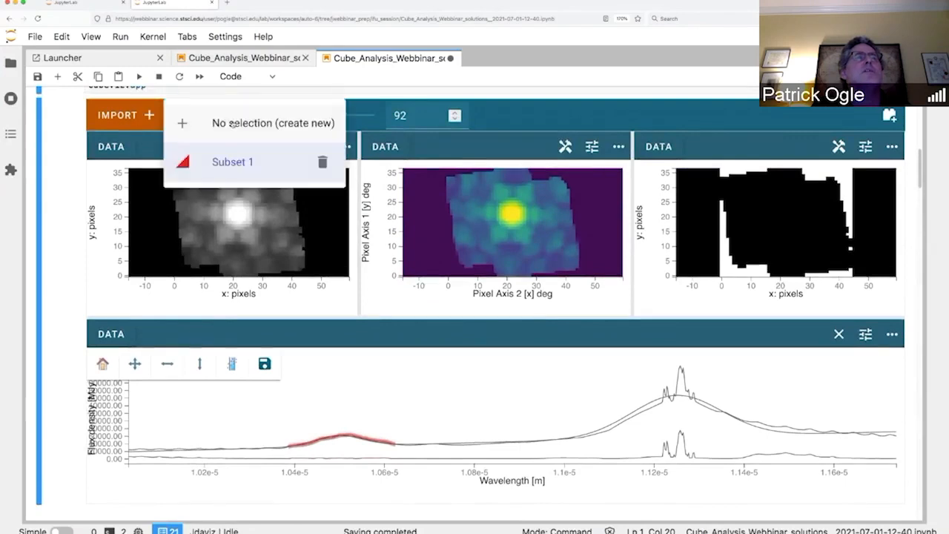
{"action": "left_click", "coordinate": [233, 123]}
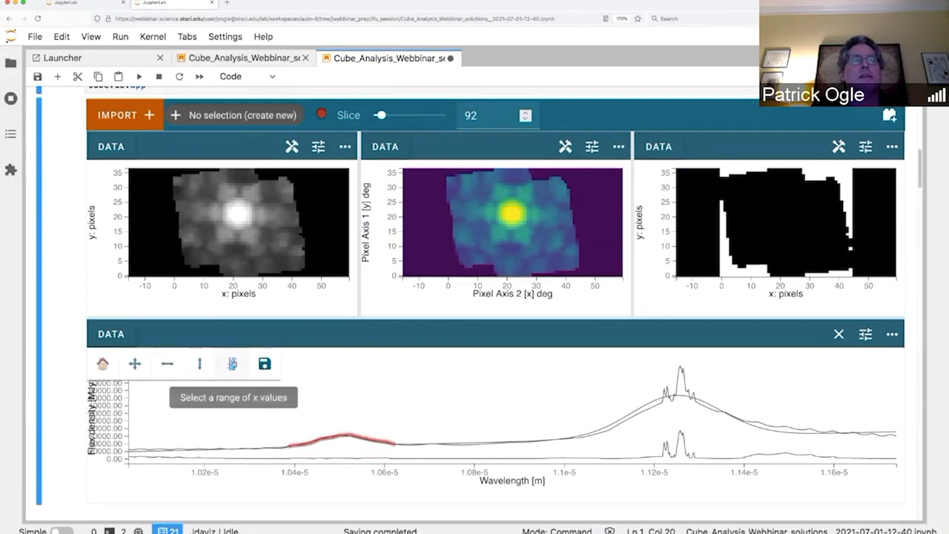
{"action": "left_click", "coordinate": [232, 363]}
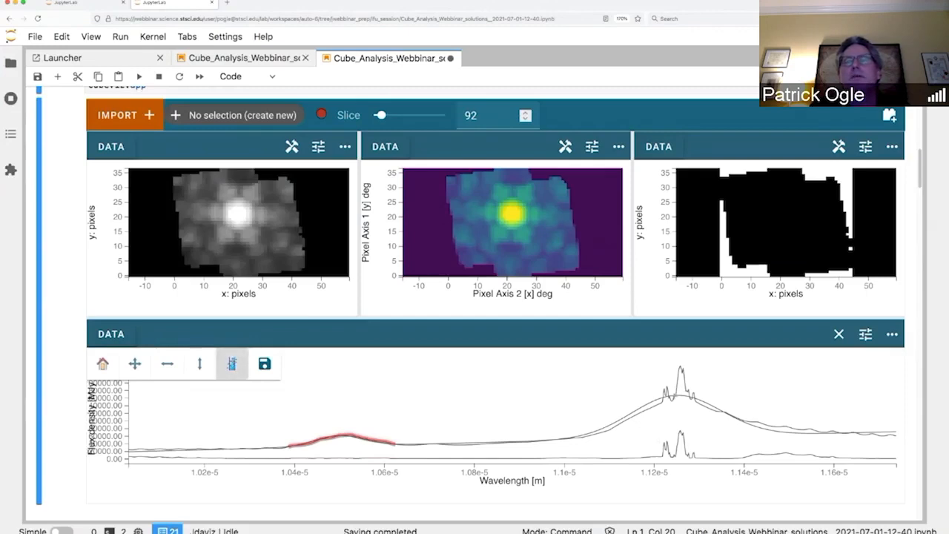
{"action": "left_click_drag", "start_coordinate": [675, 415], "coordinate": [686, 416]}
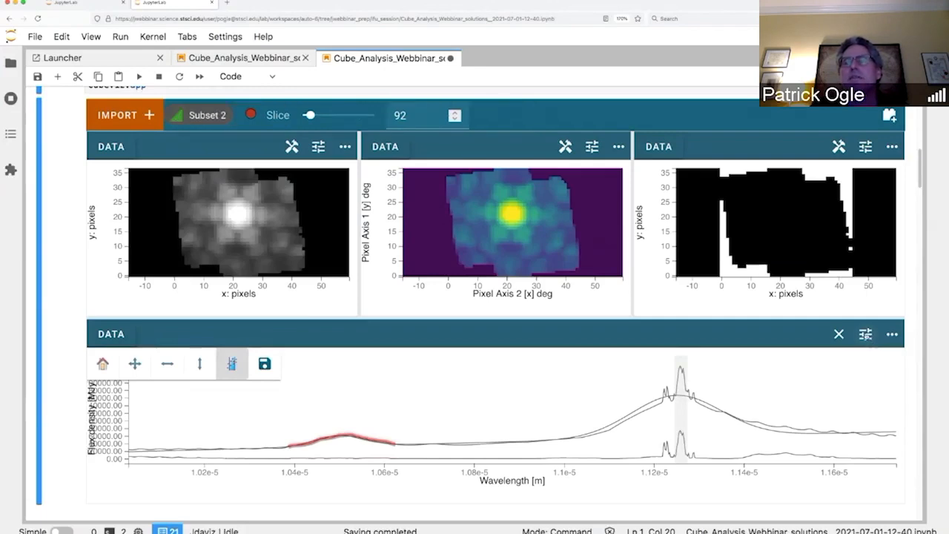
Step: In the spectrum viewer's layer settings, thicken the Model:Subset 2 line
{"action": "left_click", "coordinate": [865, 334]}
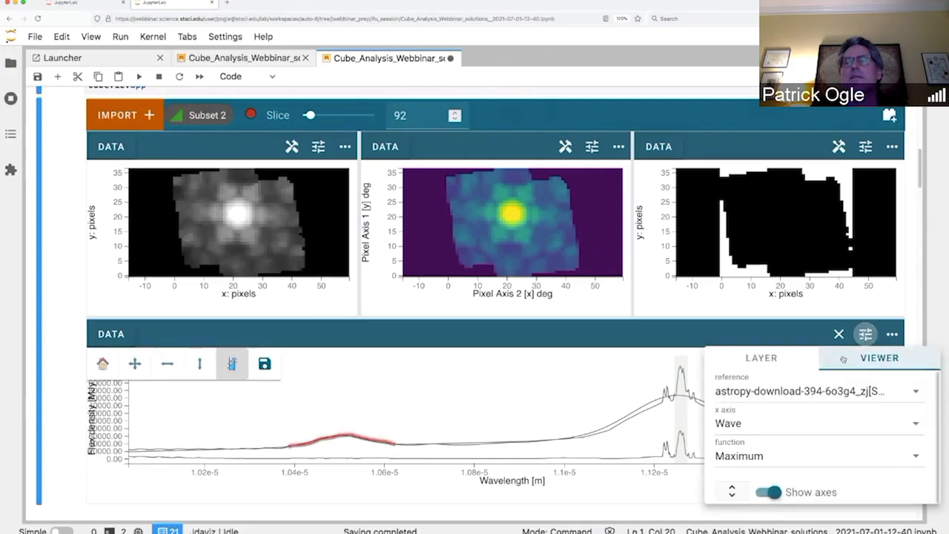
{"action": "left_click", "coordinate": [767, 359]}
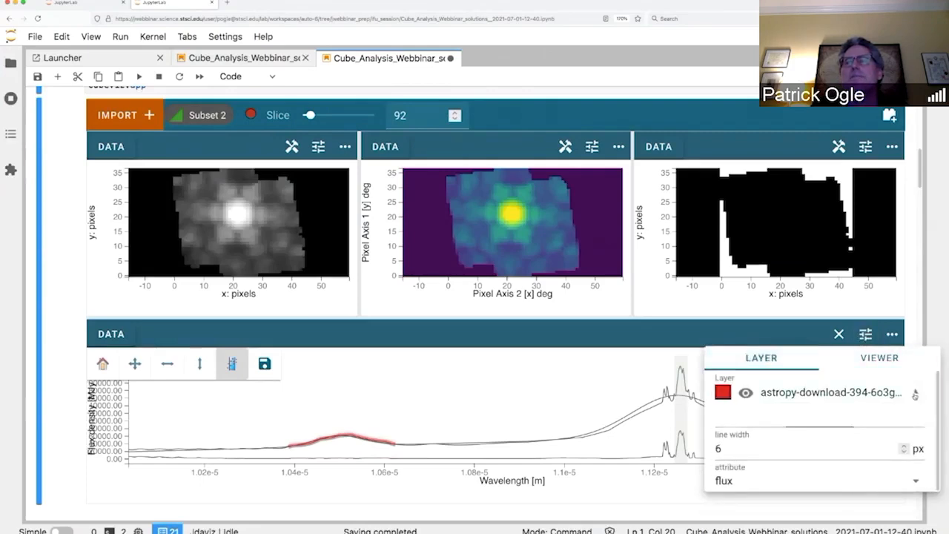
{"action": "left_click", "coordinate": [830, 393]}
{"action": "scroll", "coordinate": [726, 489], "scroll_direction": "down", "scroll_amount": 3}
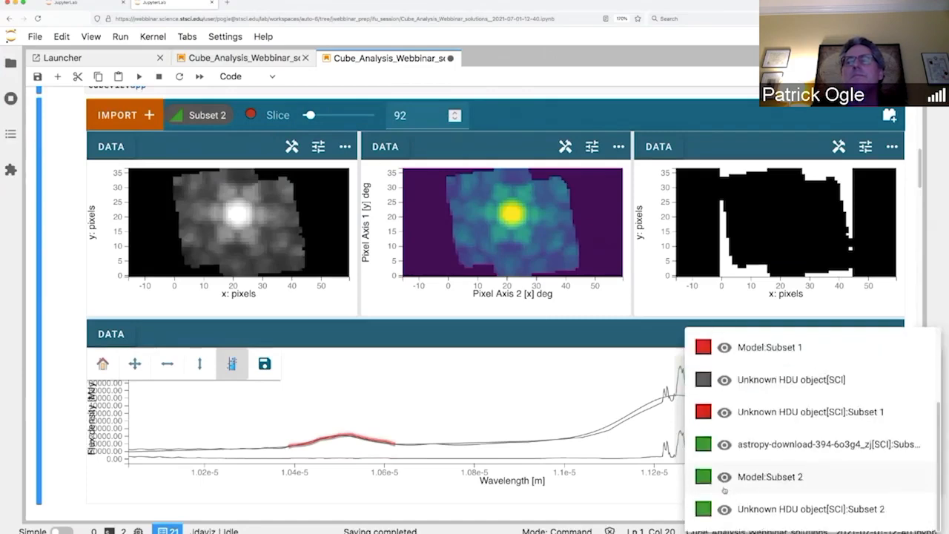
{"action": "left_click", "coordinate": [708, 478]}
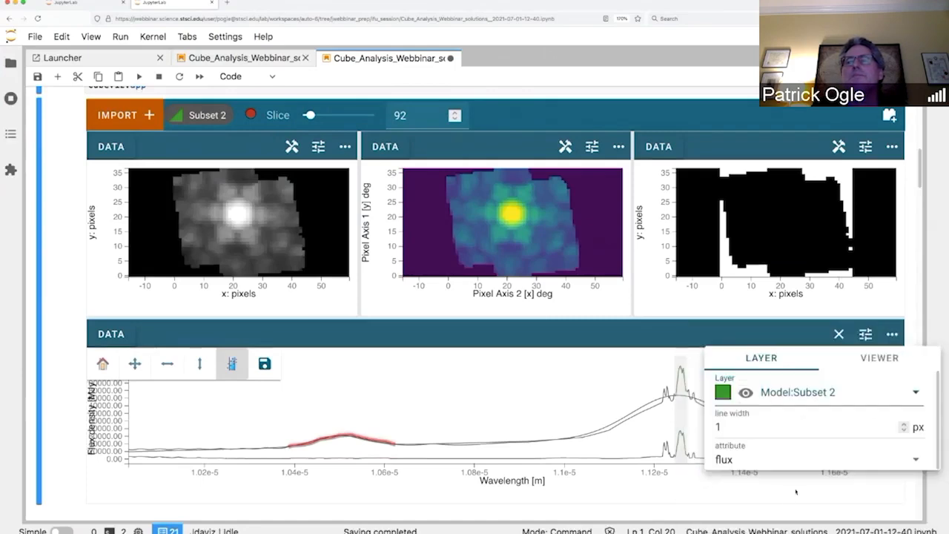
{"action": "left_click", "coordinate": [904, 425]}
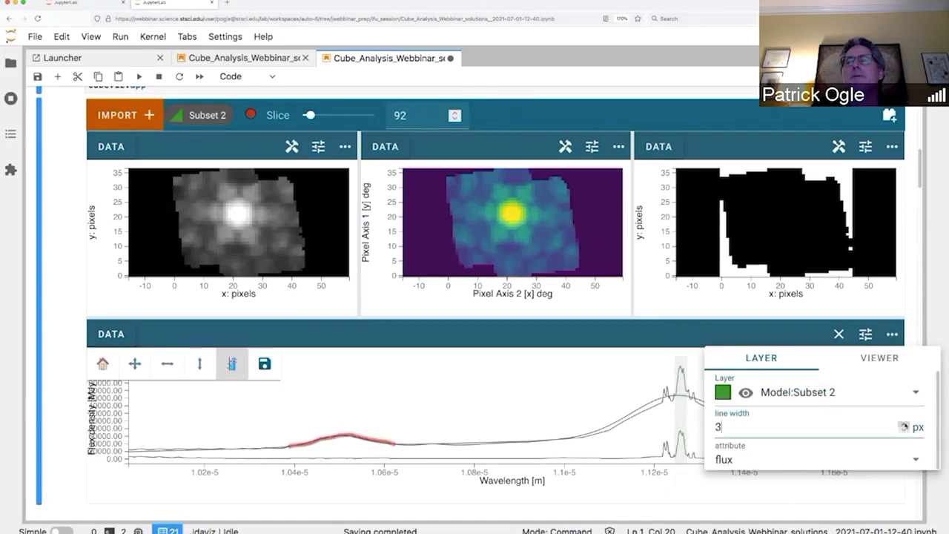
{"action": "left_click", "coordinate": [904, 425]}
Step: Raise the Unknown HDU object[SCI]:Subset 2 line width to 5, then bring up the plugin tray
{"action": "left_click", "coordinate": [856, 393]}
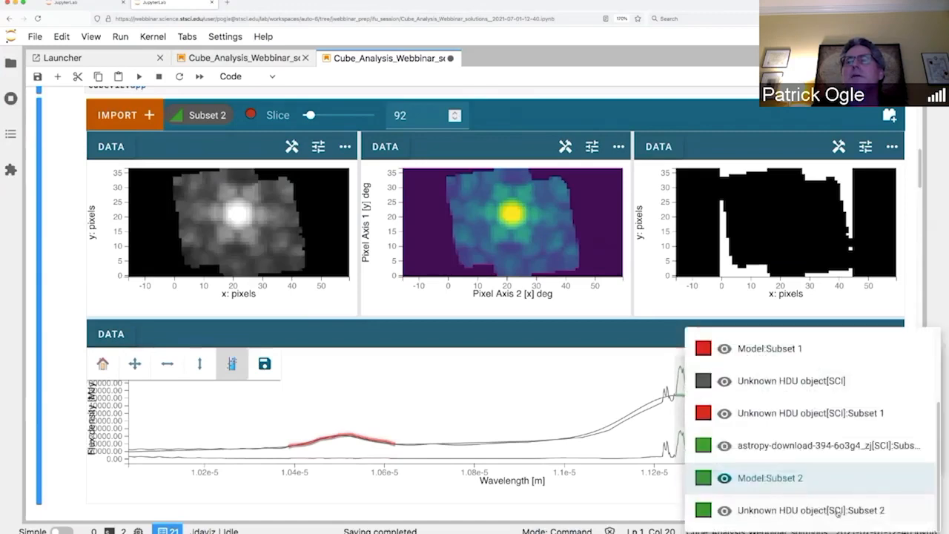
{"action": "left_click", "coordinate": [837, 512]}
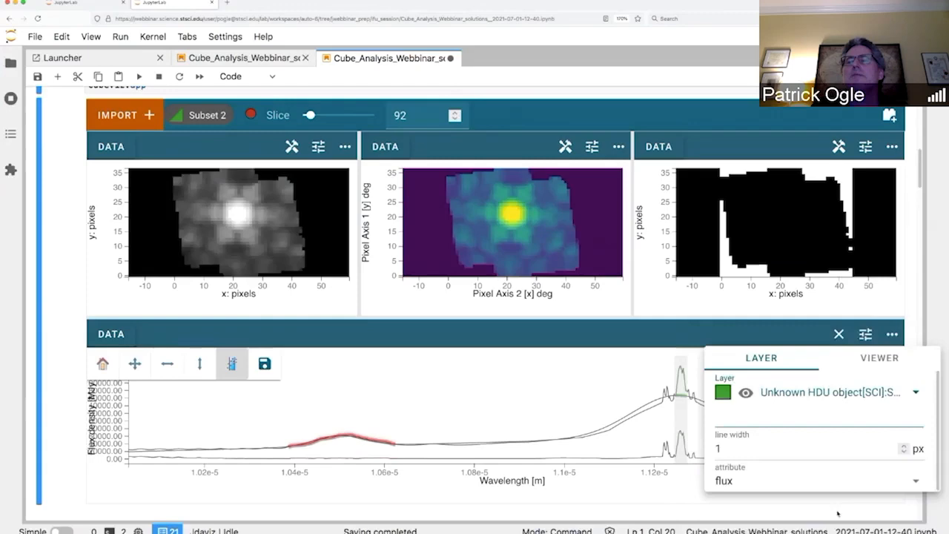
{"action": "left_click", "coordinate": [904, 447]}
{"action": "left_click", "coordinate": [903, 447]}
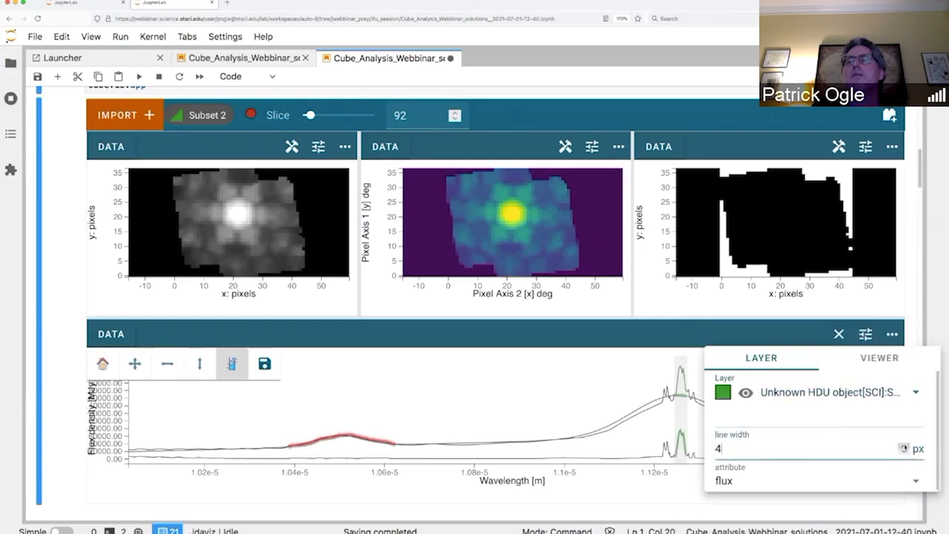
{"action": "left_click", "coordinate": [904, 447]}
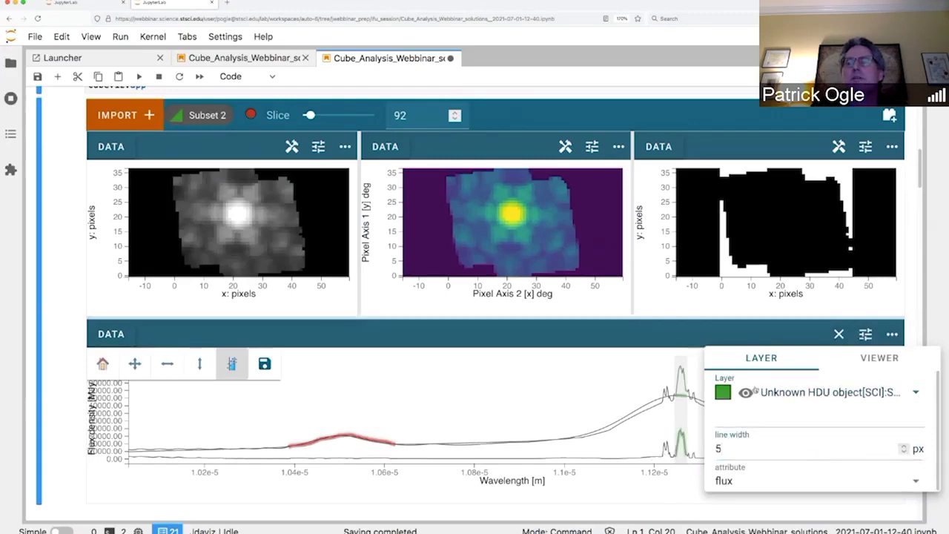
{"action": "left_click", "coordinate": [630, 330]}
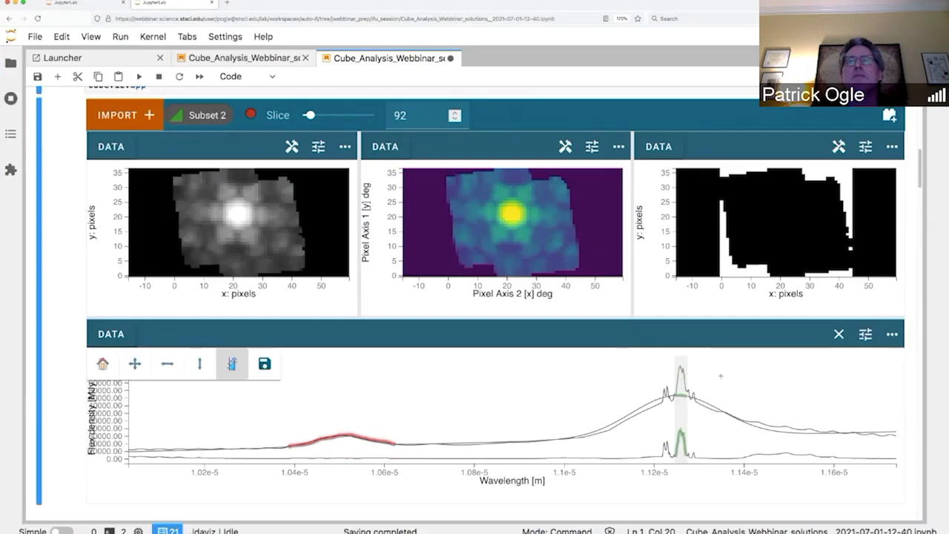
{"action": "left_click", "coordinate": [890, 117]}
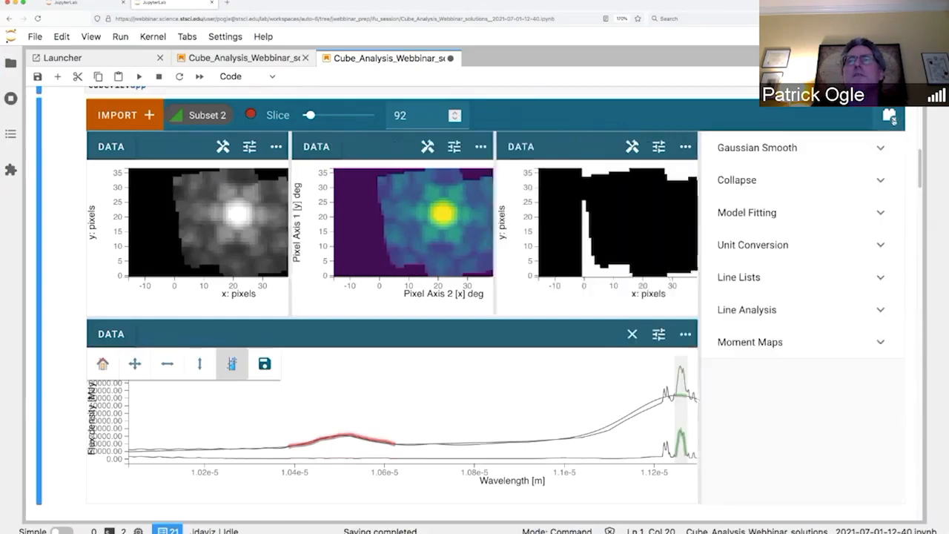
Step: In the Moment Maps plugin, set the spectral region to Subset 2
{"action": "left_click", "coordinate": [882, 344]}
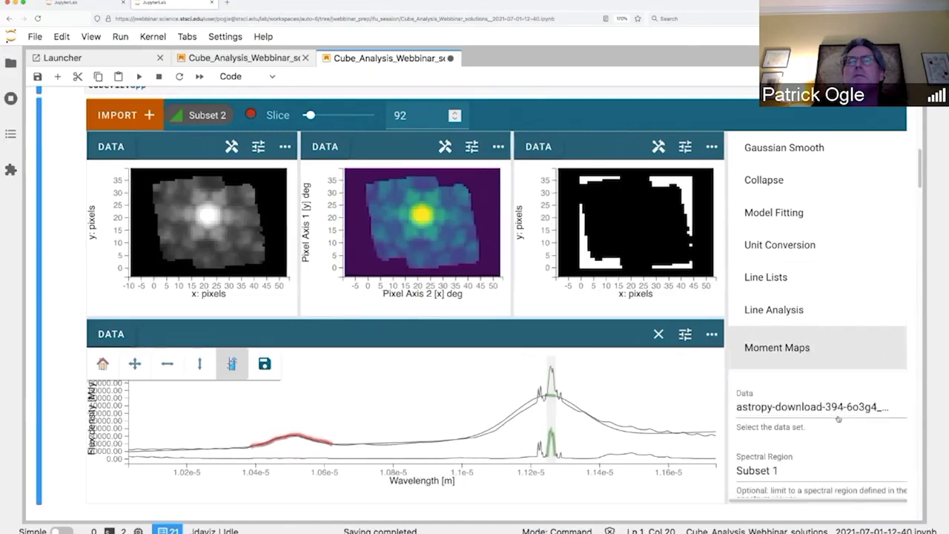
{"action": "scroll", "coordinate": [838, 419], "scroll_direction": "down", "scroll_amount": 2}
{"action": "scroll", "coordinate": [838, 417], "scroll_direction": "up", "scroll_amount": 1}
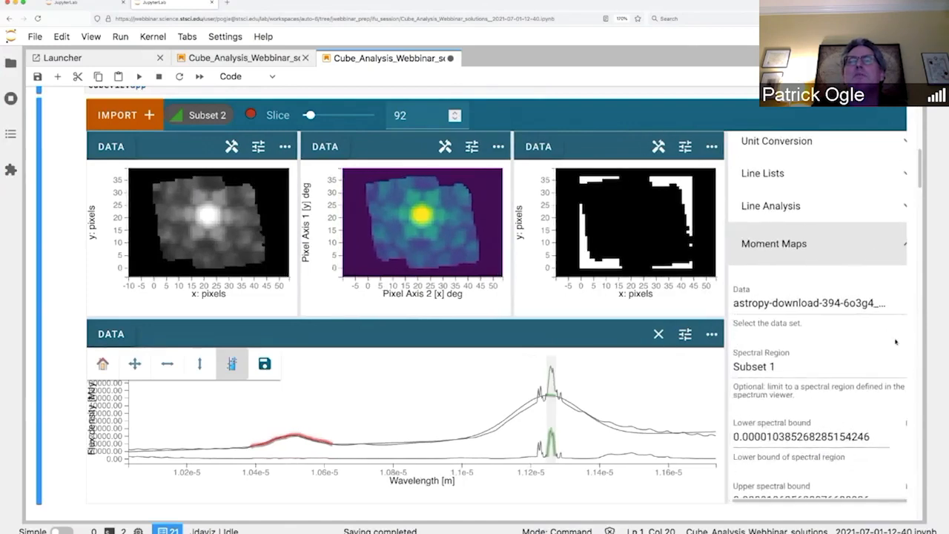
{"action": "left_click", "coordinate": [886, 372]}
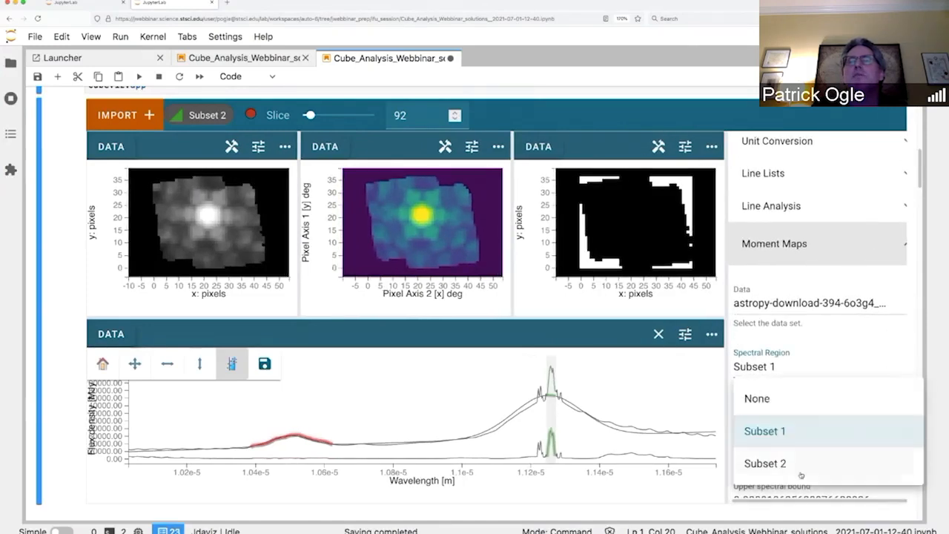
{"action": "left_click", "coordinate": [800, 470]}
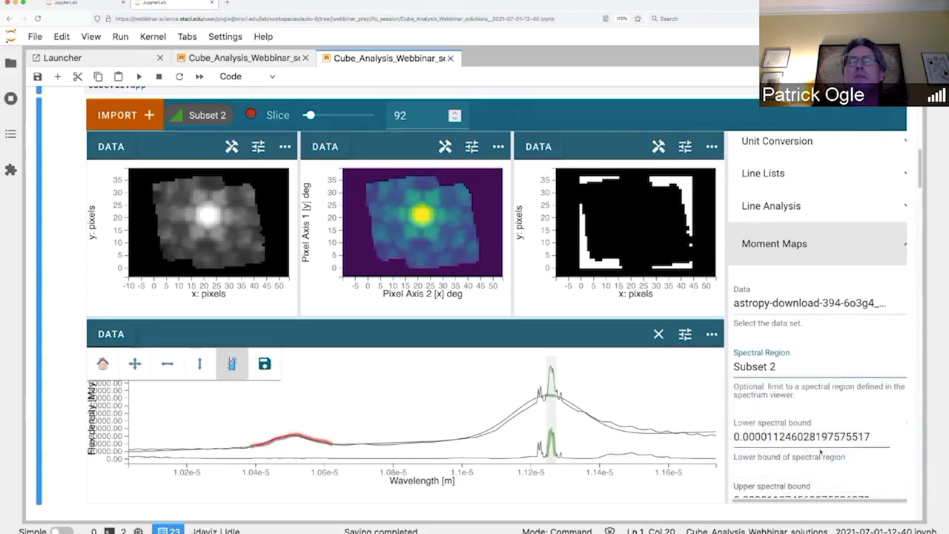
Step: Change the moment order from 0 to 1 and calculate the map, dismissing the notification
{"action": "scroll", "coordinate": [819, 453], "scroll_direction": "down", "scroll_amount": 5}
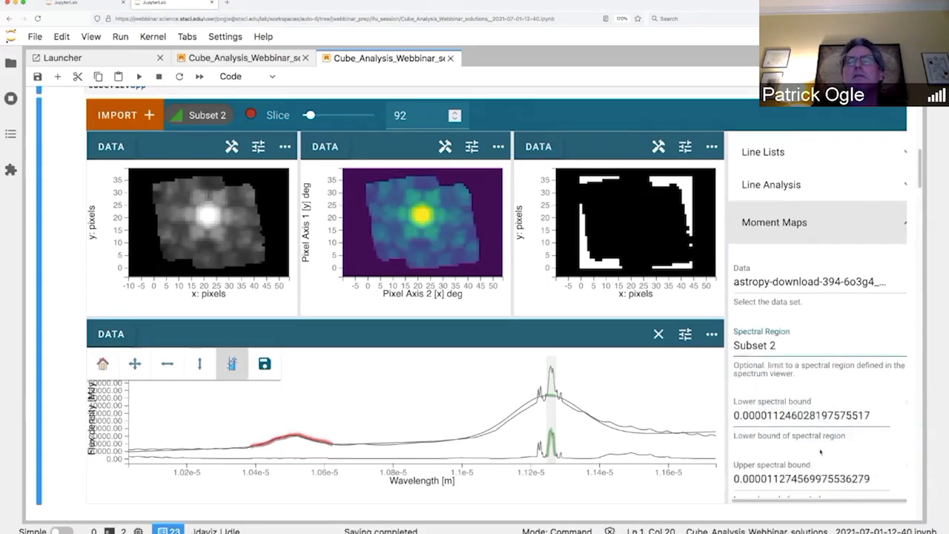
{"action": "left_click", "coordinate": [740, 384]}
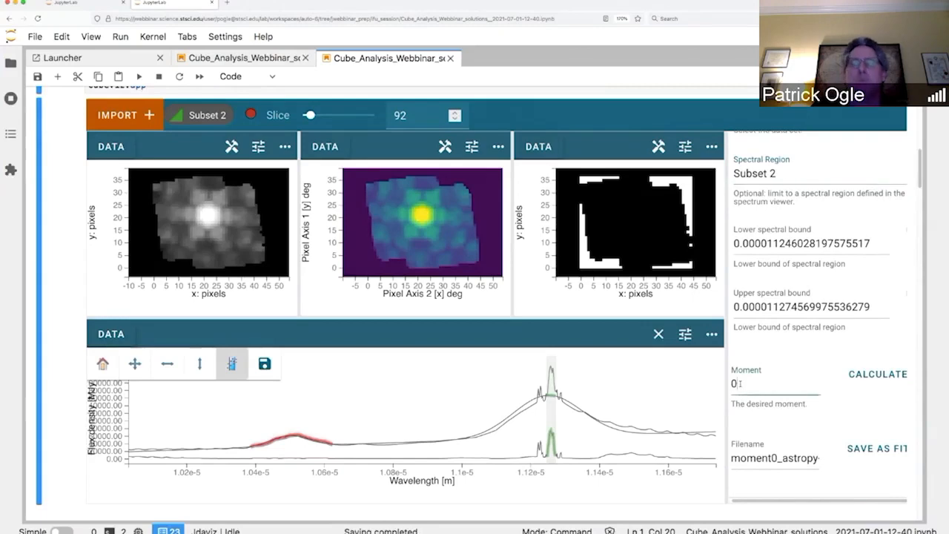
{"action": "key", "text": "BackSpace"}
{"action": "type", "text": "1"}
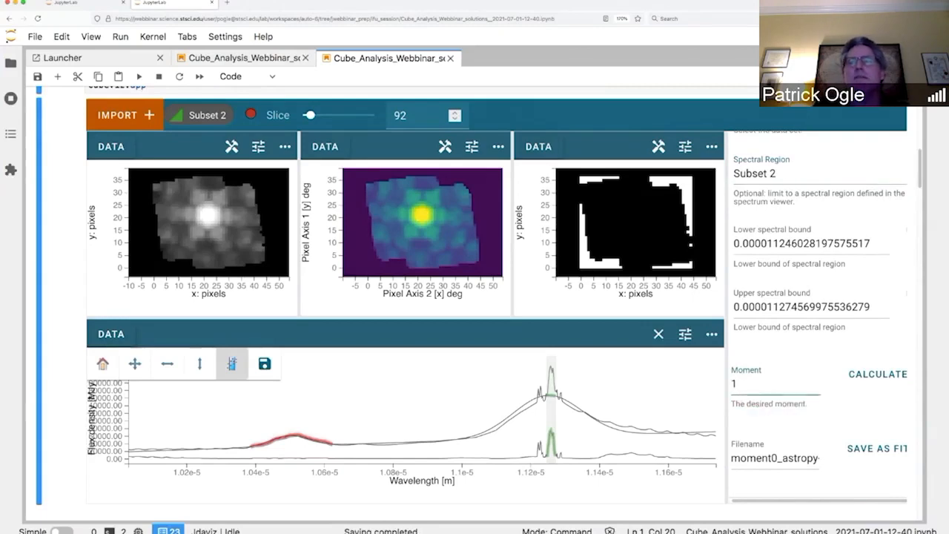
{"action": "left_click", "coordinate": [894, 377]}
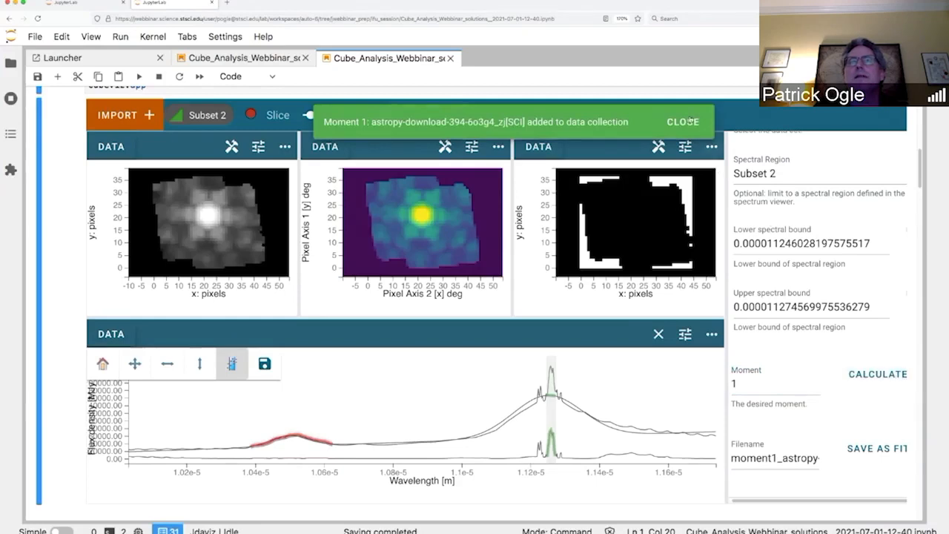
{"action": "left_click", "coordinate": [688, 123]}
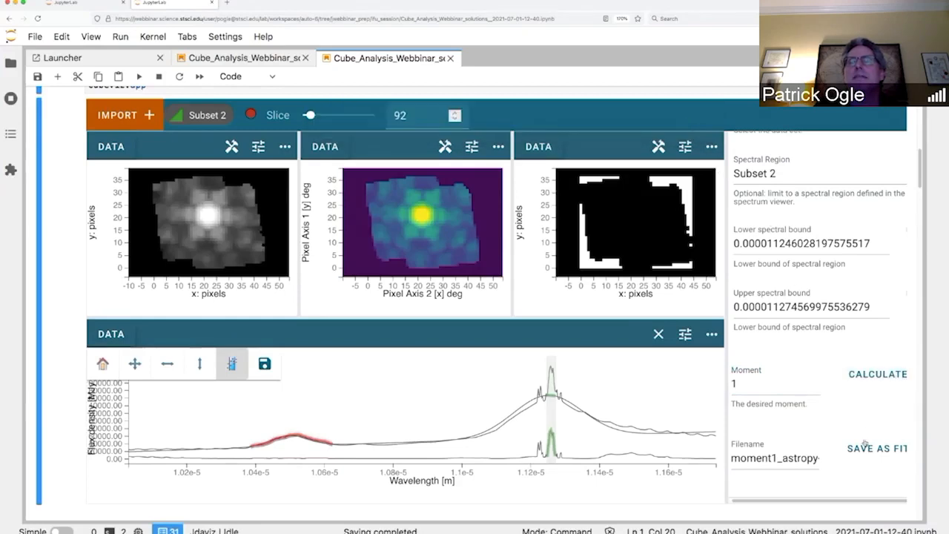
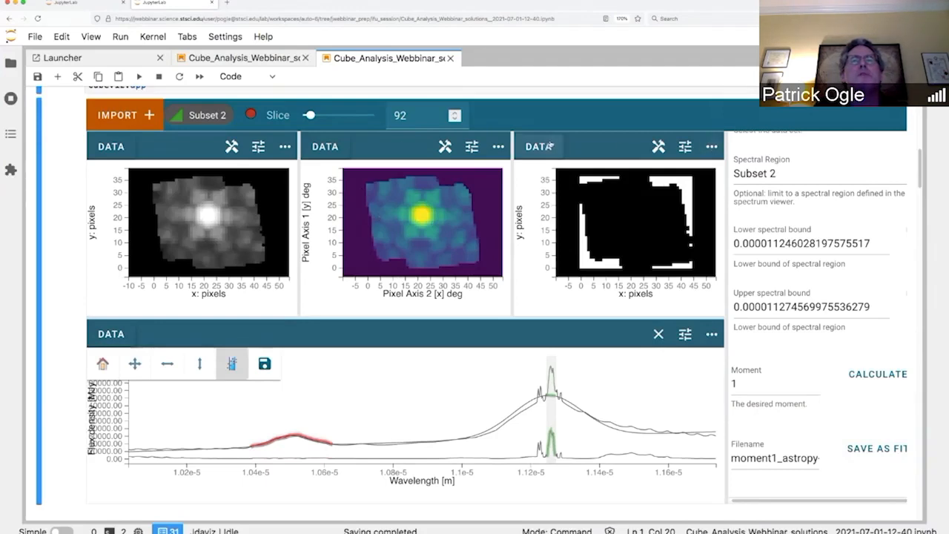
Step: In the third viewer, hide both [DQ] layers and show Moment 1 [SCI] instead
{"action": "left_click", "coordinate": [541, 146]}
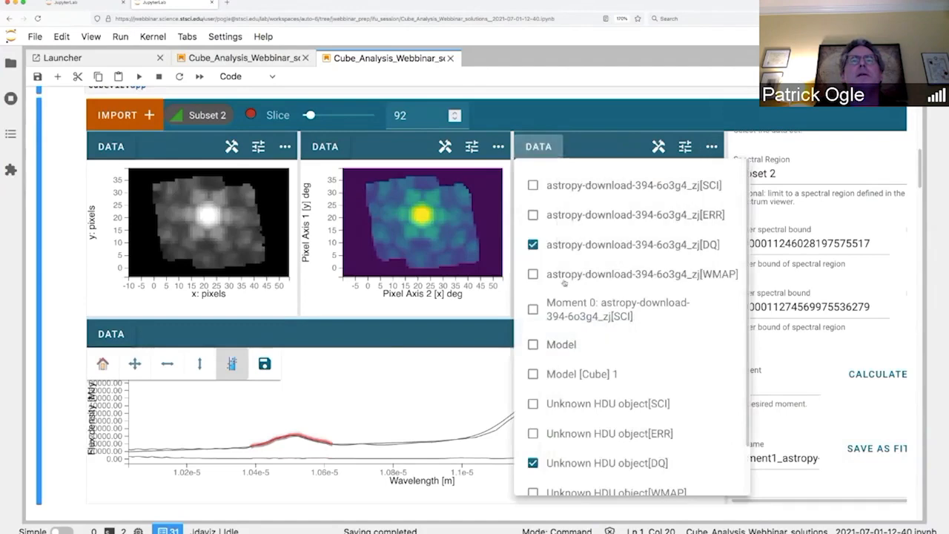
{"action": "left_click", "coordinate": [532, 245]}
{"action": "left_click", "coordinate": [532, 463]}
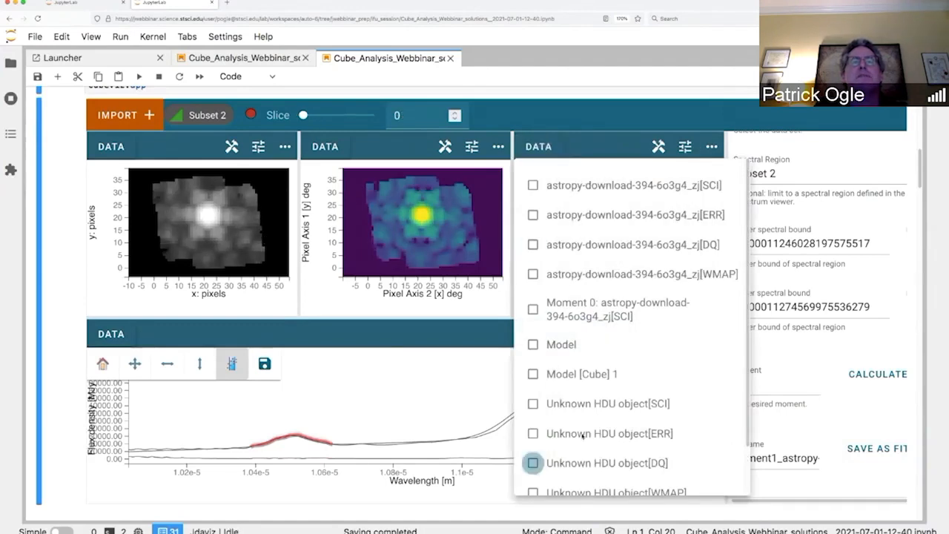
{"action": "scroll", "coordinate": [571, 445], "scroll_direction": "down", "scroll_amount": 2}
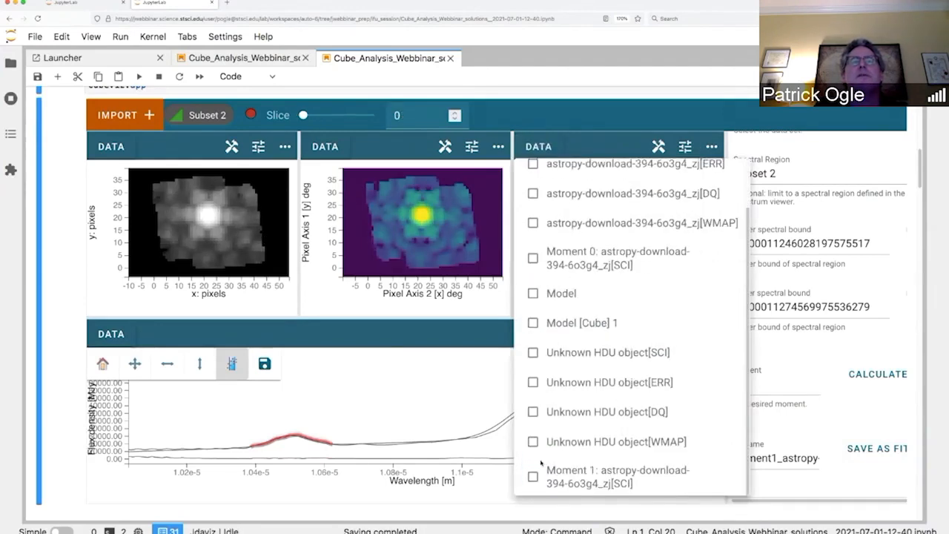
{"action": "left_click", "coordinate": [532, 476]}
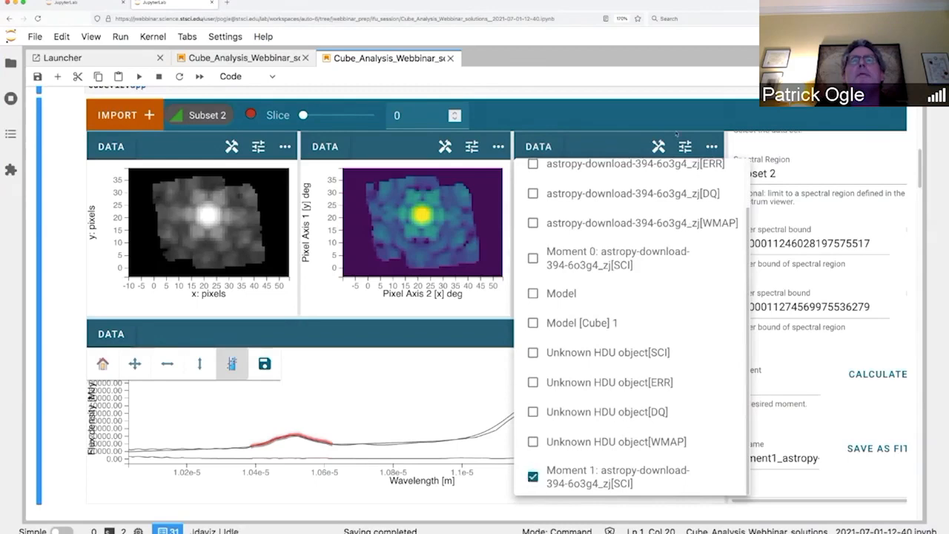
{"action": "left_click", "coordinate": [604, 150]}
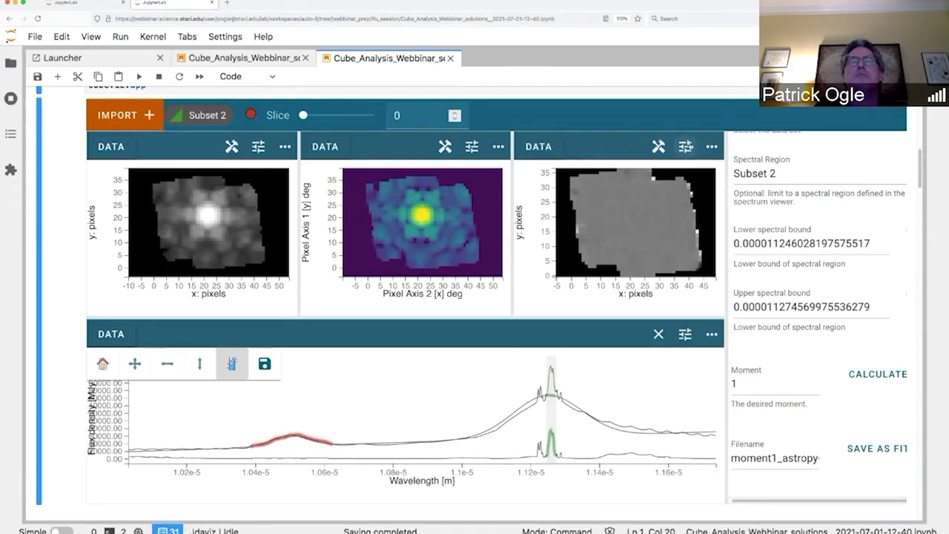
Step: Raise the contrast and bias of the Moment 1 image in its layer settings
{"action": "left_click", "coordinate": [685, 148]}
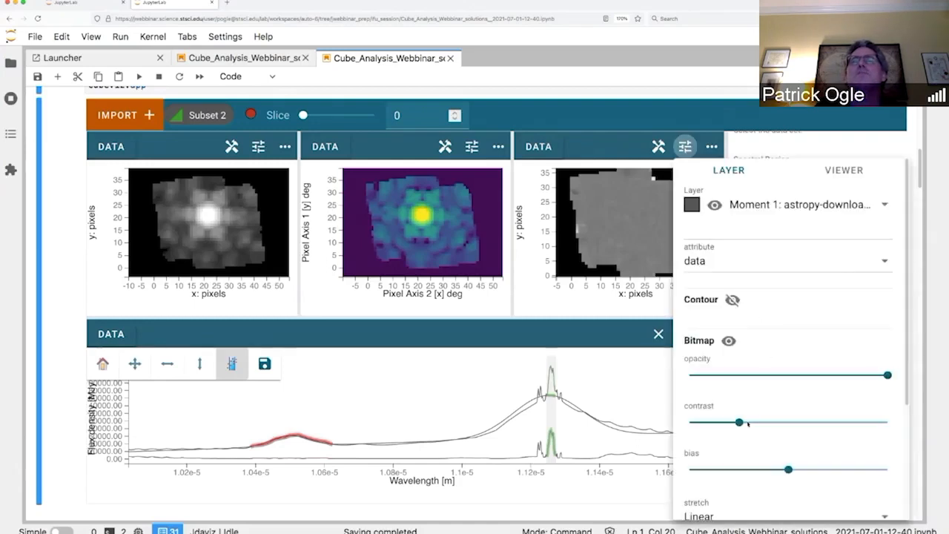
{"action": "left_click_drag", "start_coordinate": [740, 421], "coordinate": [757, 422]}
{"action": "left_click_drag", "start_coordinate": [788, 468], "coordinate": [806, 468]}
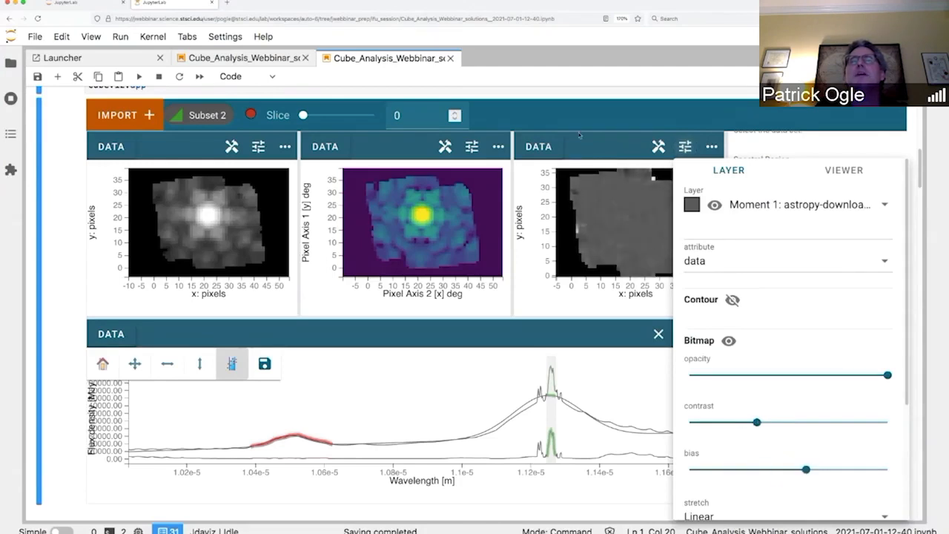
{"action": "left_click", "coordinate": [640, 194]}
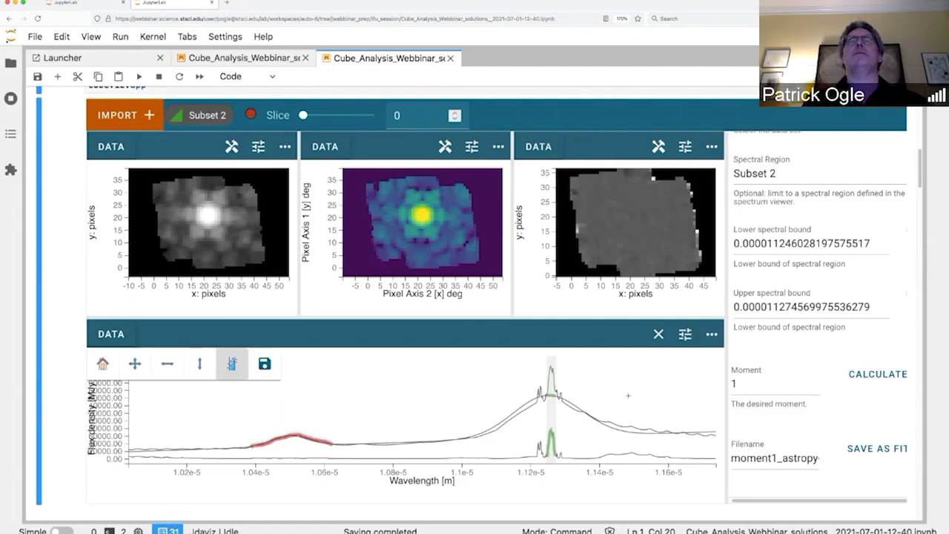
Step: Scroll down to the NIRSpec IFU section and select the cubeviz2 = CubeViz() cell
{"action": "scroll", "coordinate": [628, 395], "scroll_direction": "up", "scroll_amount": 1}
{"action": "scroll", "coordinate": [627, 395], "scroll_direction": "up", "scroll_amount": 1}
{"action": "scroll", "coordinate": [627, 395], "scroll_direction": "down", "scroll_amount": 5}
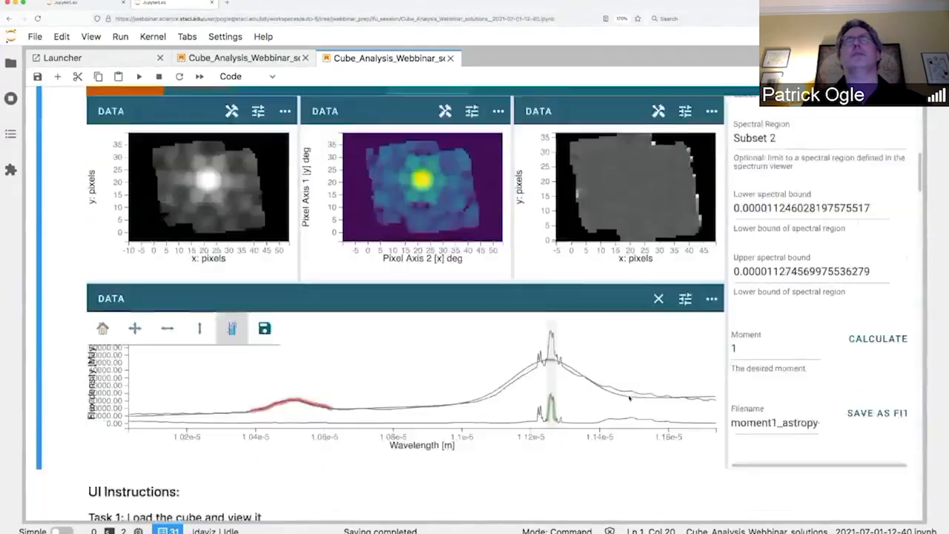
{"action": "scroll", "coordinate": [628, 398], "scroll_direction": "down", "scroll_amount": 5}
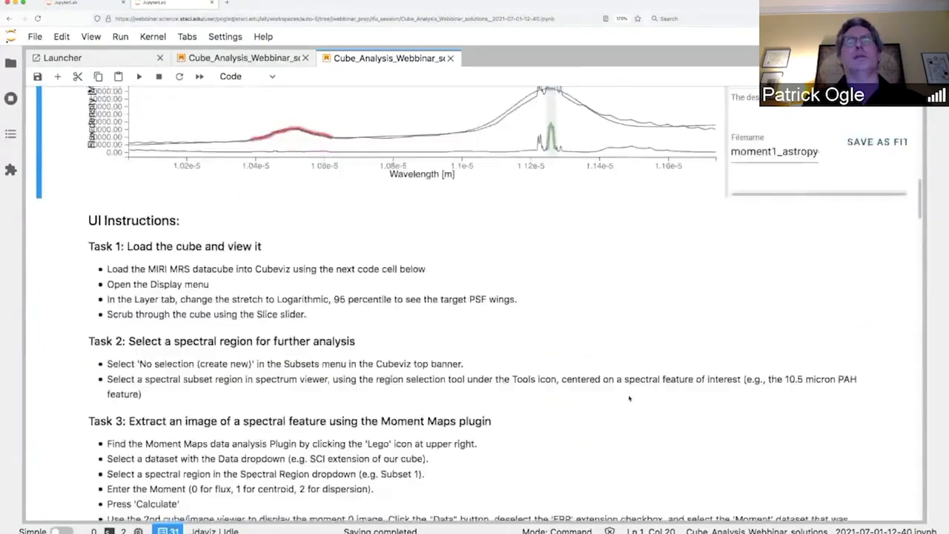
{"action": "scroll", "coordinate": [629, 398], "scroll_direction": "down", "scroll_amount": 1}
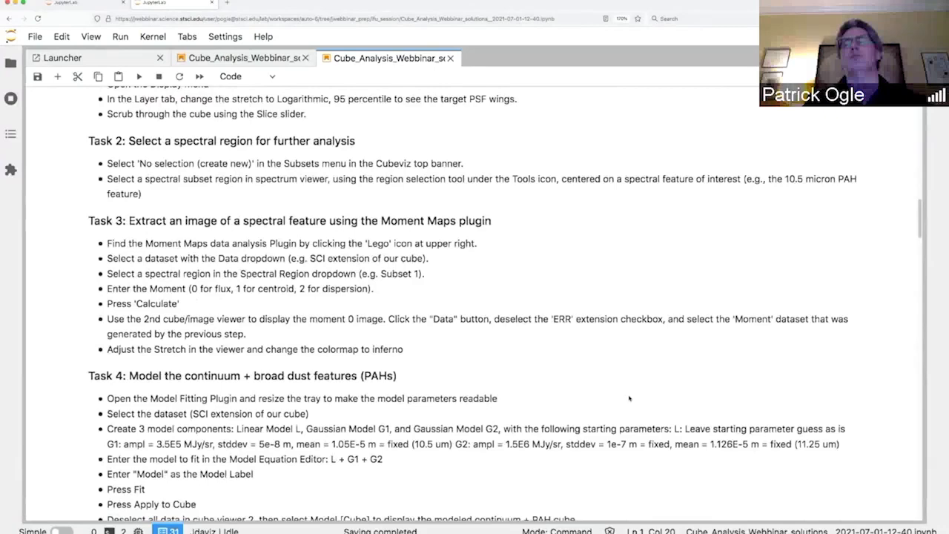
{"action": "scroll", "coordinate": [628, 399], "scroll_direction": "down", "scroll_amount": 1}
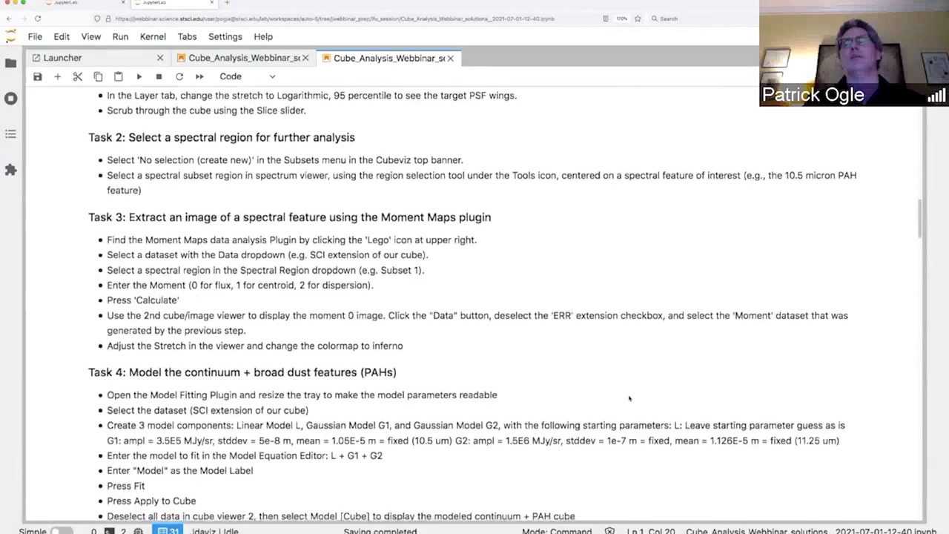
{"action": "scroll", "coordinate": [629, 398], "scroll_direction": "down", "scroll_amount": 15}
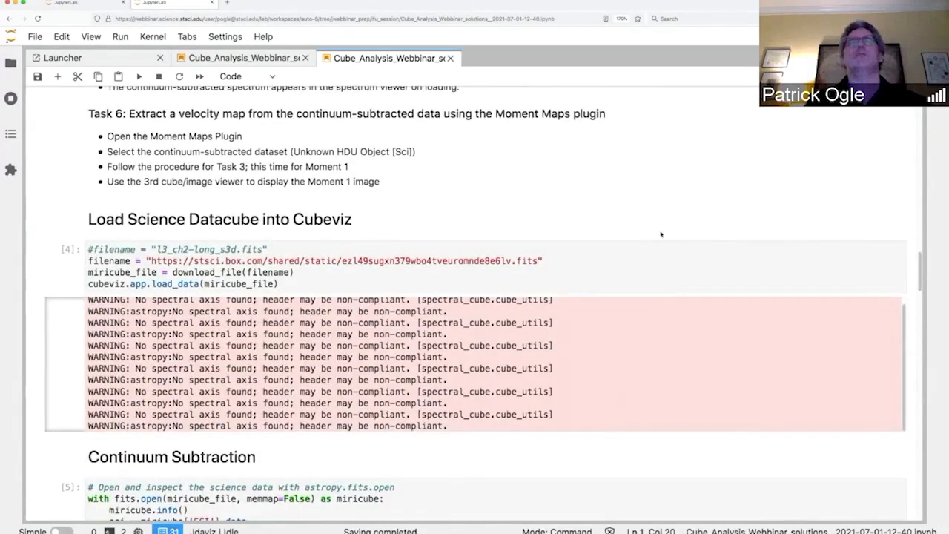
{"action": "scroll", "coordinate": [652, 237], "scroll_direction": "up", "scroll_amount": 1}
{"action": "scroll", "coordinate": [630, 244], "scroll_direction": "down", "scroll_amount": 2}
{"action": "left_click", "coordinate": [624, 248]}
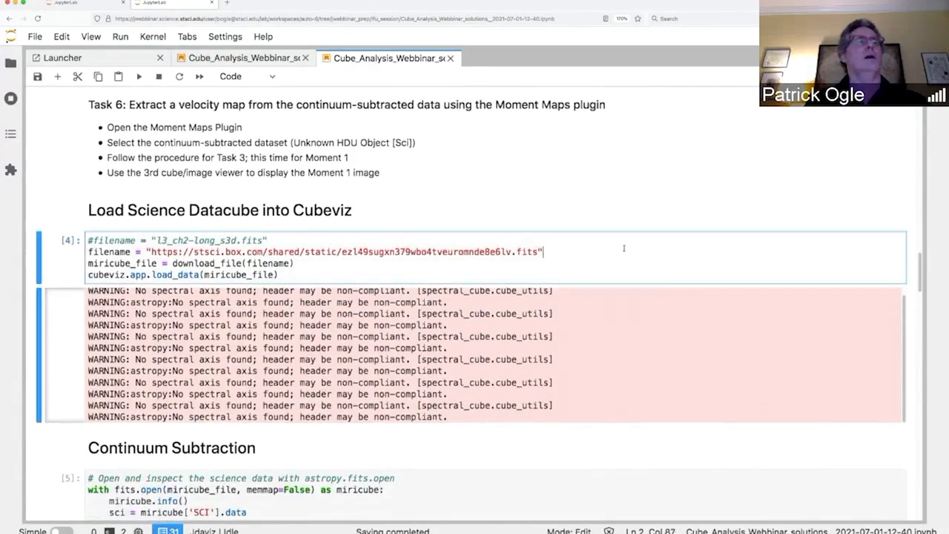
{"action": "scroll", "coordinate": [623, 248], "scroll_direction": "down", "scroll_amount": 15}
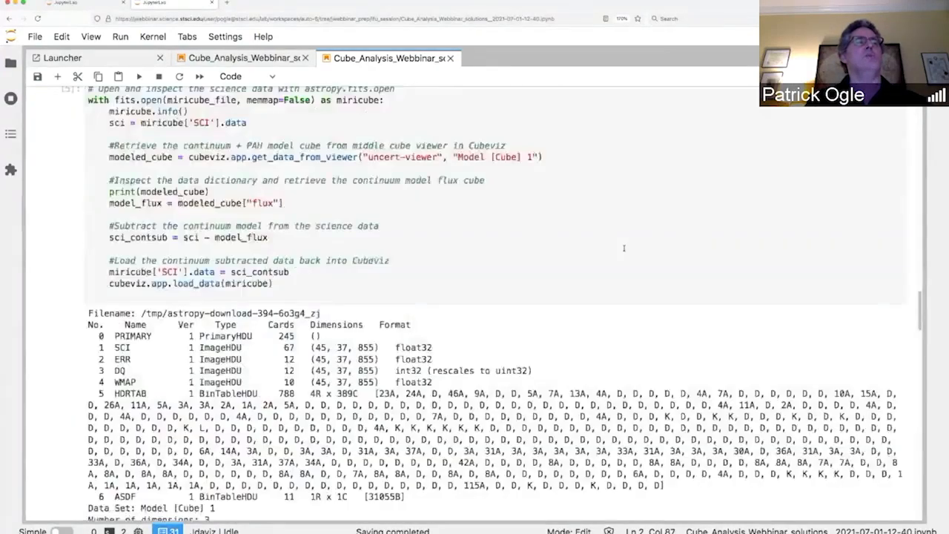
{"action": "scroll", "coordinate": [643, 324], "scroll_direction": "down", "scroll_amount": 15}
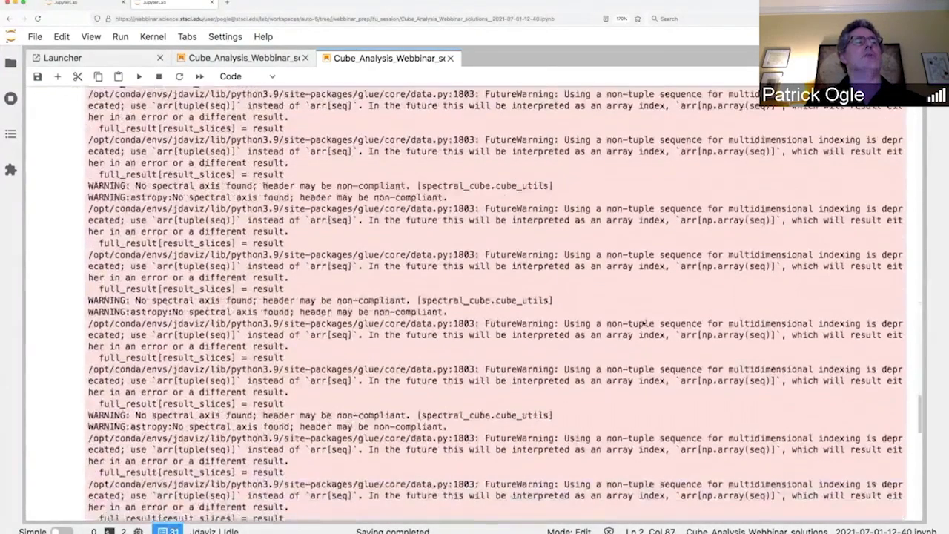
{"action": "scroll", "coordinate": [643, 321], "scroll_direction": "down", "scroll_amount": 3}
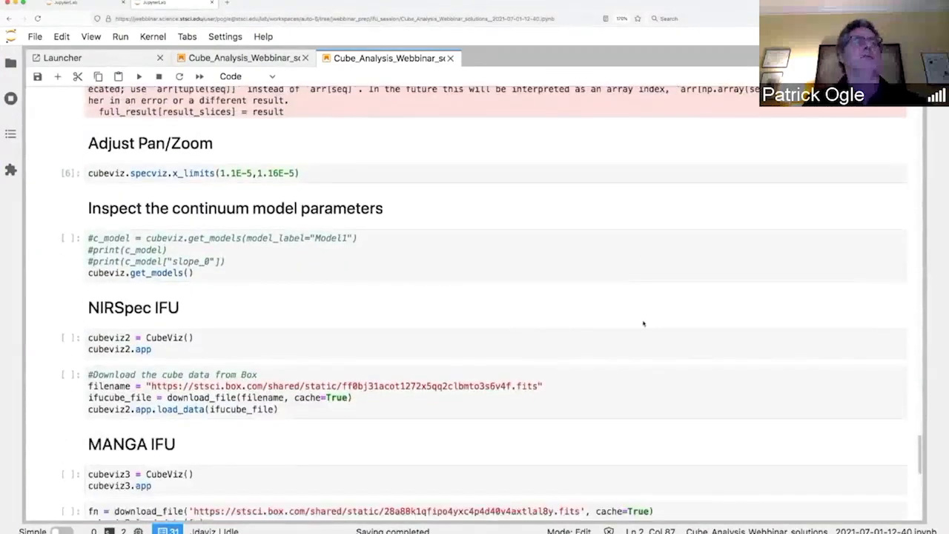
{"action": "scroll", "coordinate": [492, 346], "scroll_direction": "down", "scroll_amount": 5}
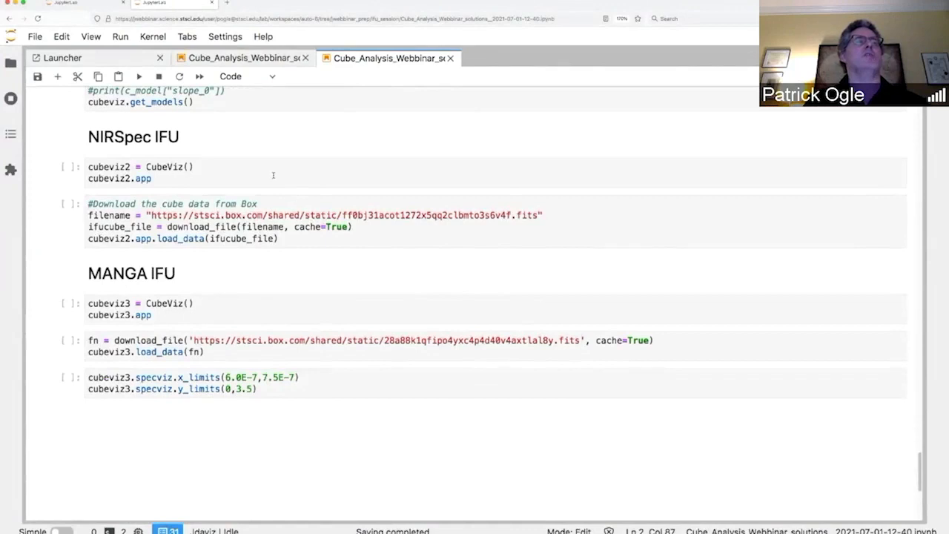
{"action": "left_click", "coordinate": [273, 175]}
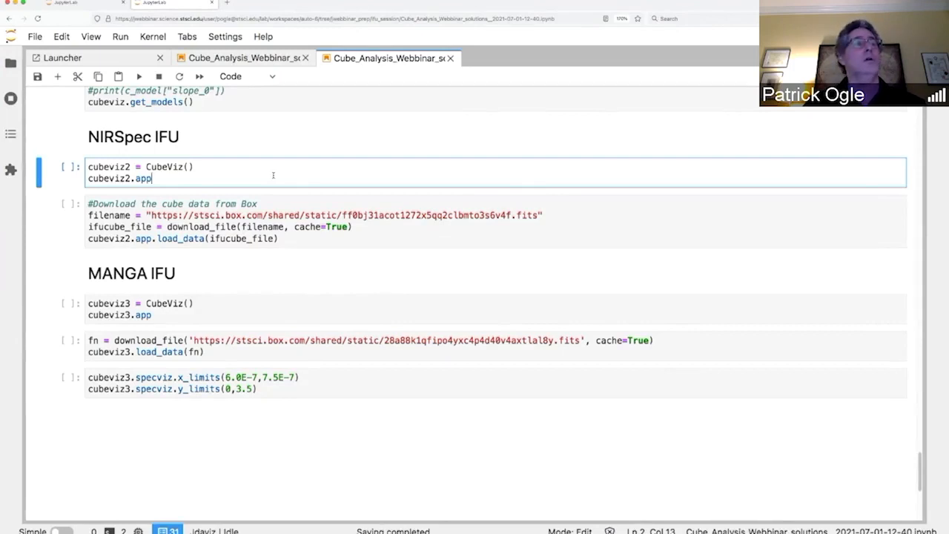
Step: Run the cubeviz2 = CubeViz() cell, then the download cell that loads the NIRSpec IFU cube
{"action": "key", "text": "shift+Return"}
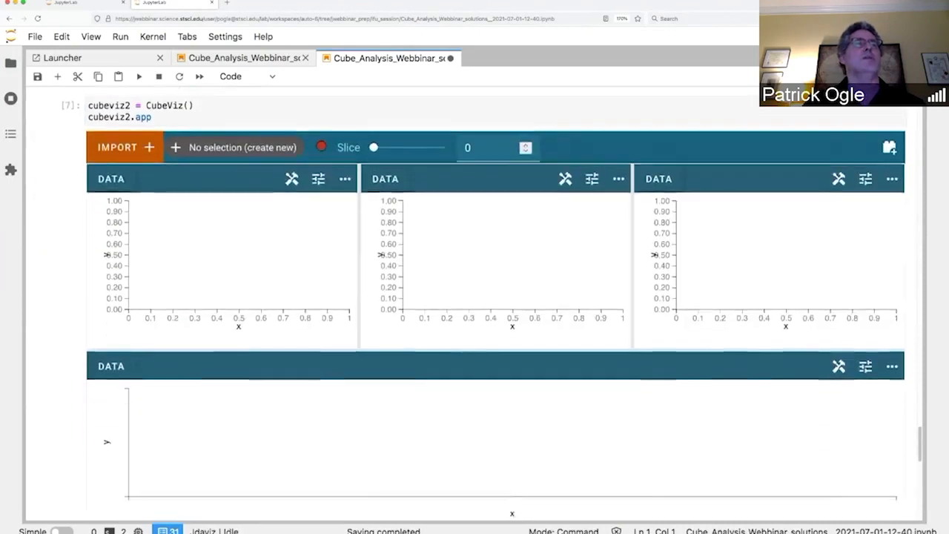
{"action": "scroll", "coordinate": [495, 304], "scroll_direction": "down", "scroll_amount": 1}
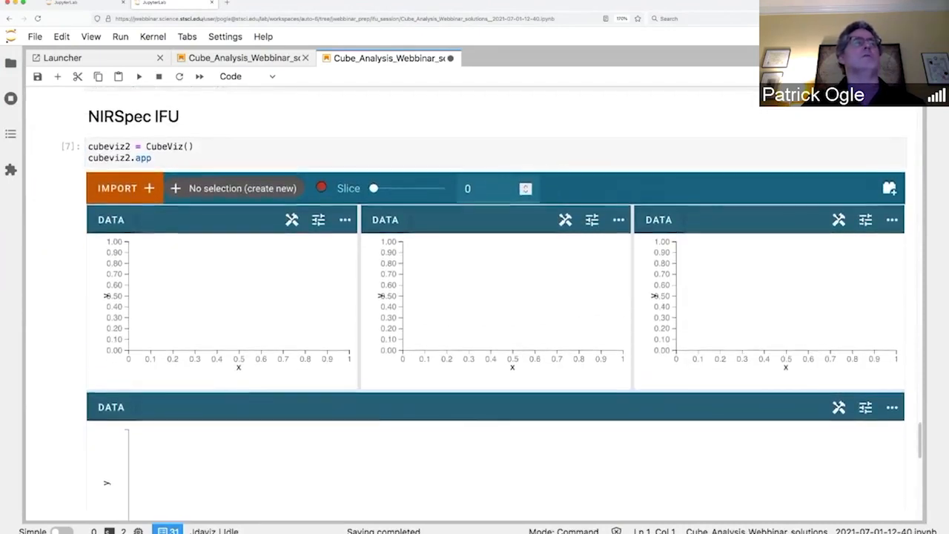
{"action": "scroll", "coordinate": [495, 304], "scroll_direction": "down", "scroll_amount": 5}
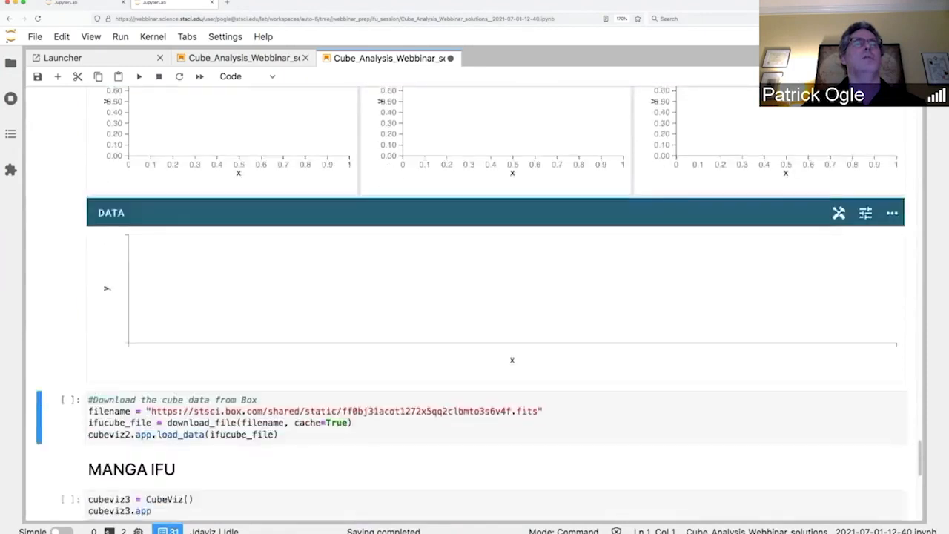
{"action": "left_click", "coordinate": [275, 265]}
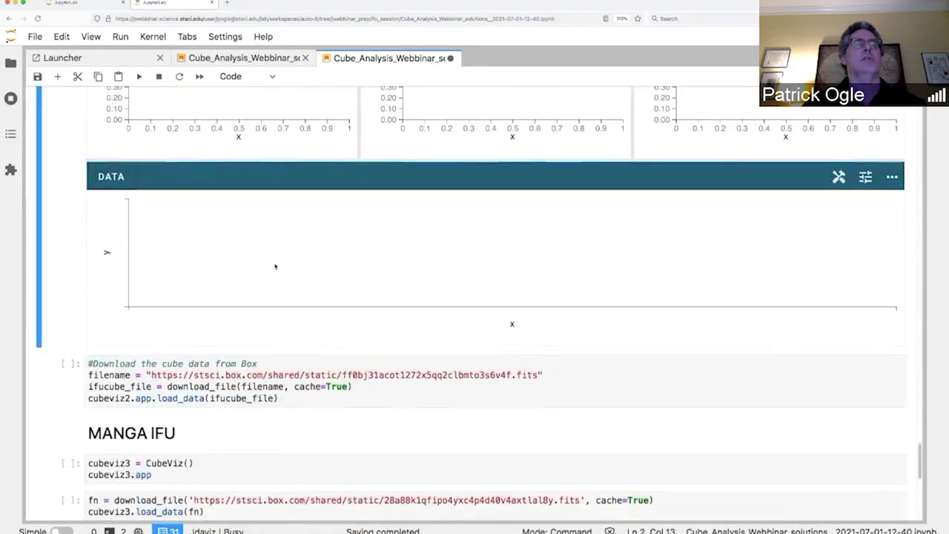
{"action": "left_click", "coordinate": [369, 386]}
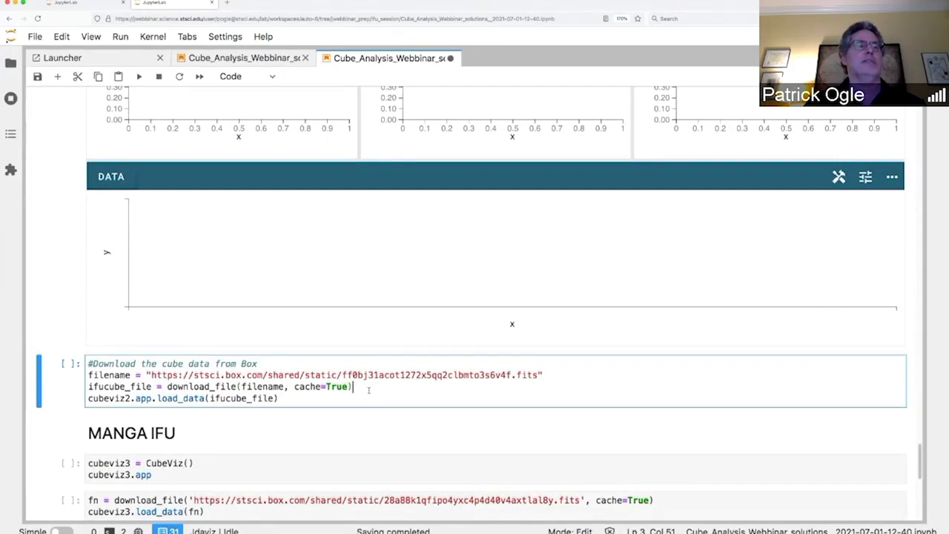
{"action": "key", "text": "shift+Return"}
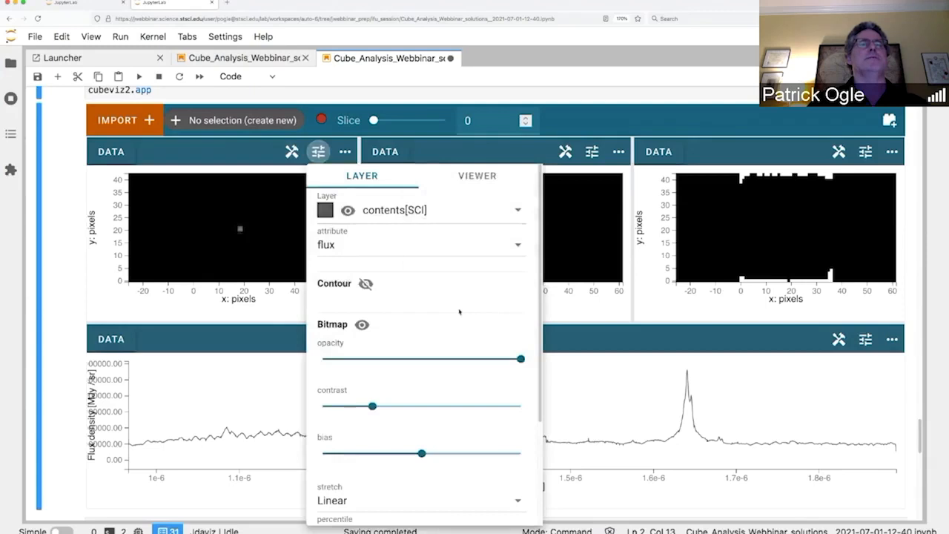
Step: Give the first viewer's NIRSpec image a Logarithmic stretch with 95% percentile limits
{"action": "scroll", "coordinate": [459, 312], "scroll_direction": "down", "scroll_amount": 3}
{"action": "left_click", "coordinate": [419, 370]}
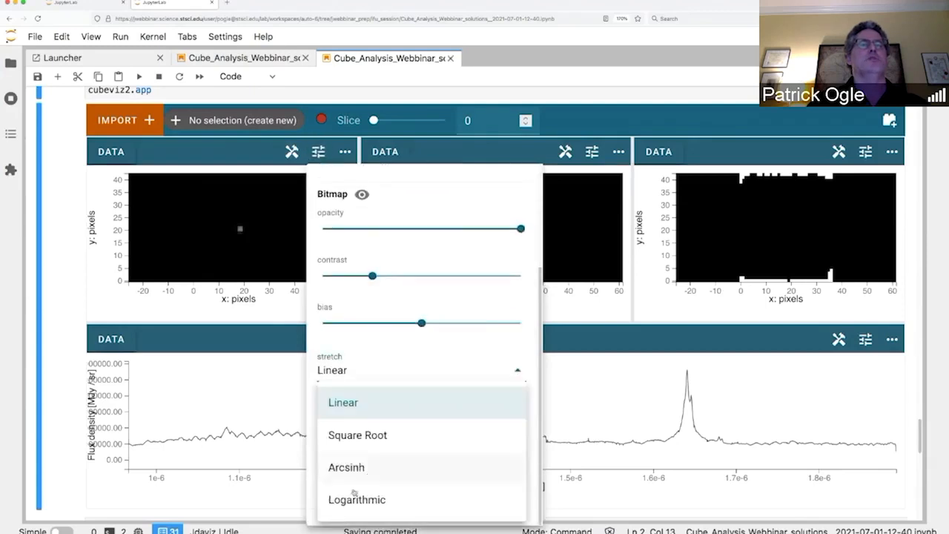
{"action": "left_click", "coordinate": [355, 495]}
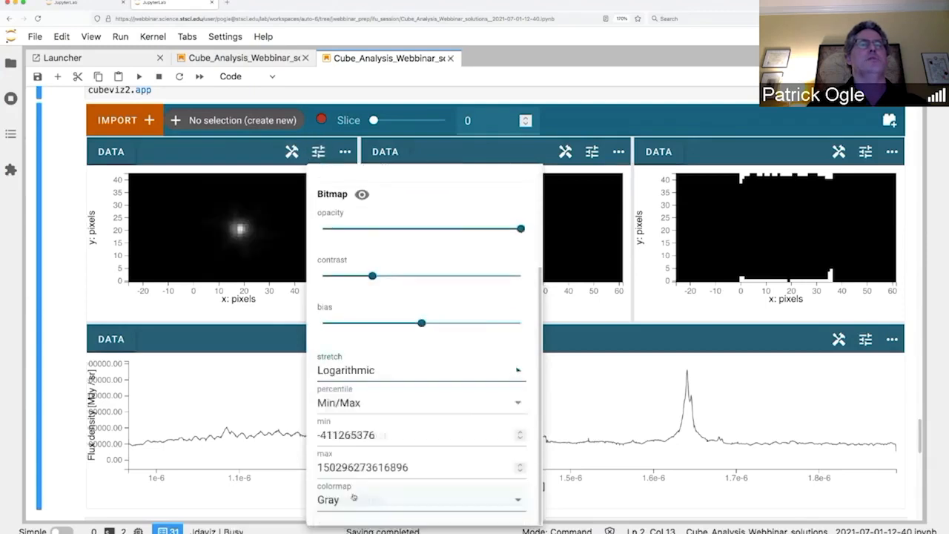
{"action": "left_click", "coordinate": [521, 409]}
{"action": "left_click", "coordinate": [358, 445]}
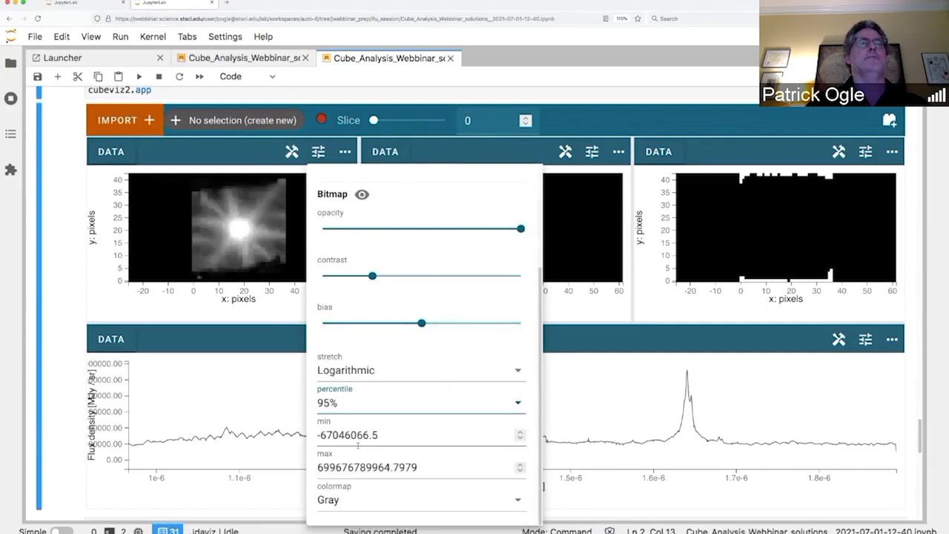
{"action": "left_click", "coordinate": [66, 181]}
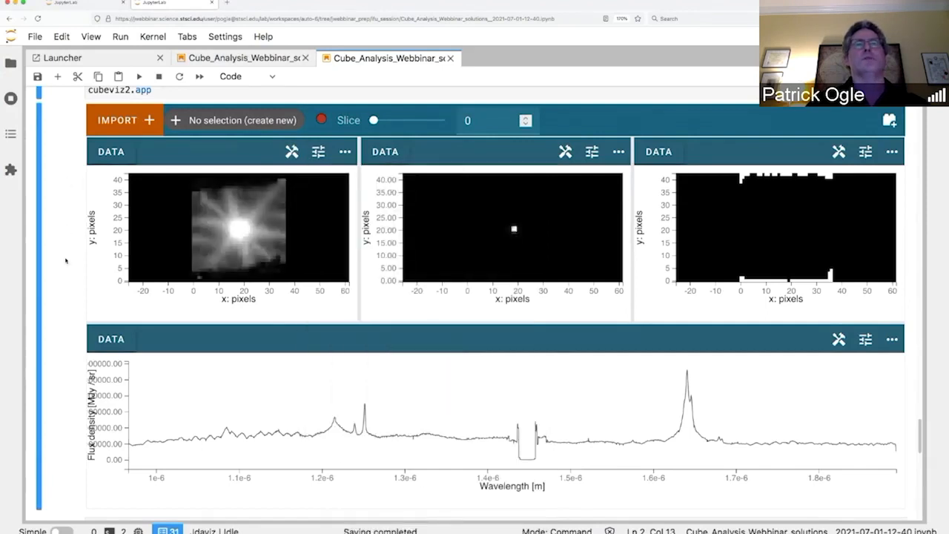
Step: Drag the Slice slider to move the cube to slice 1595
{"action": "left_click_drag", "start_coordinate": [373, 120], "coordinate": [403, 121]}
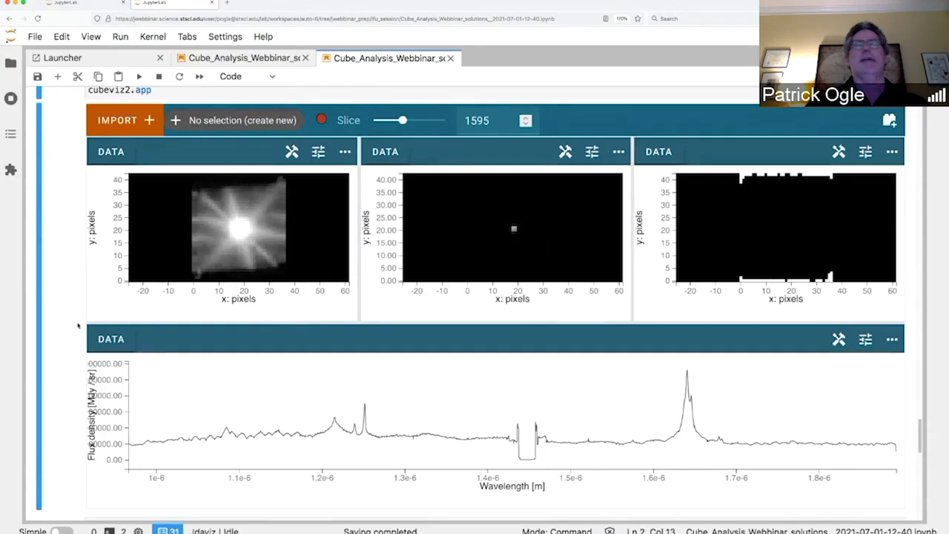
{"action": "scroll", "coordinate": [77, 325], "scroll_direction": "down", "scroll_amount": 2}
{"action": "scroll", "coordinate": [78, 325], "scroll_direction": "up", "scroll_amount": 1}
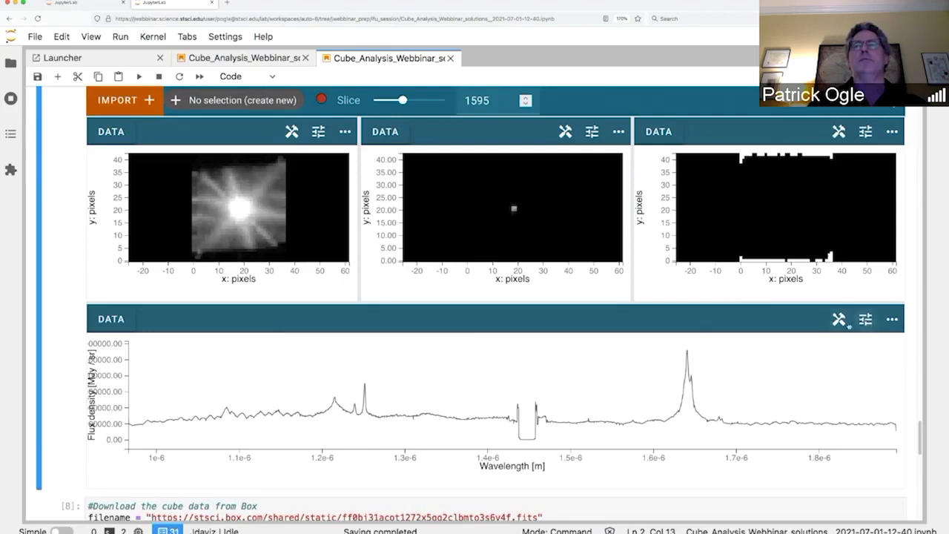
Step: Mark the emission line near 1.25e-6 m as Subset 1 with the x-range select tool
{"action": "left_click", "coordinate": [844, 321]}
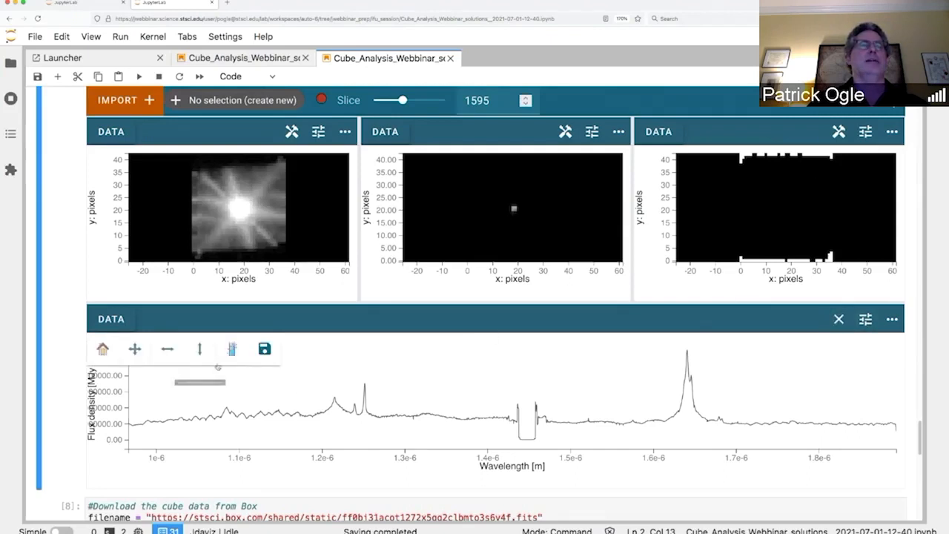
{"action": "left_click", "coordinate": [232, 348]}
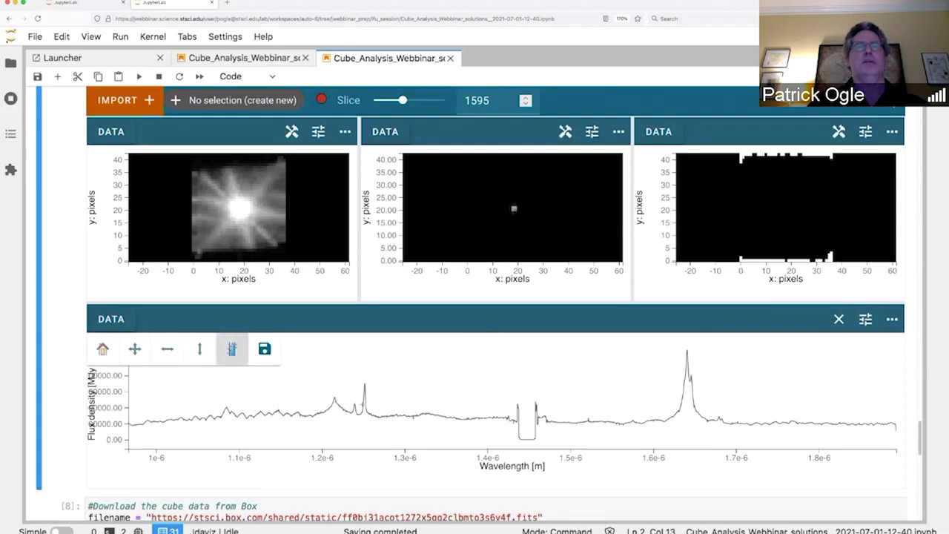
{"action": "left_click_drag", "start_coordinate": [358, 416], "coordinate": [368, 417]}
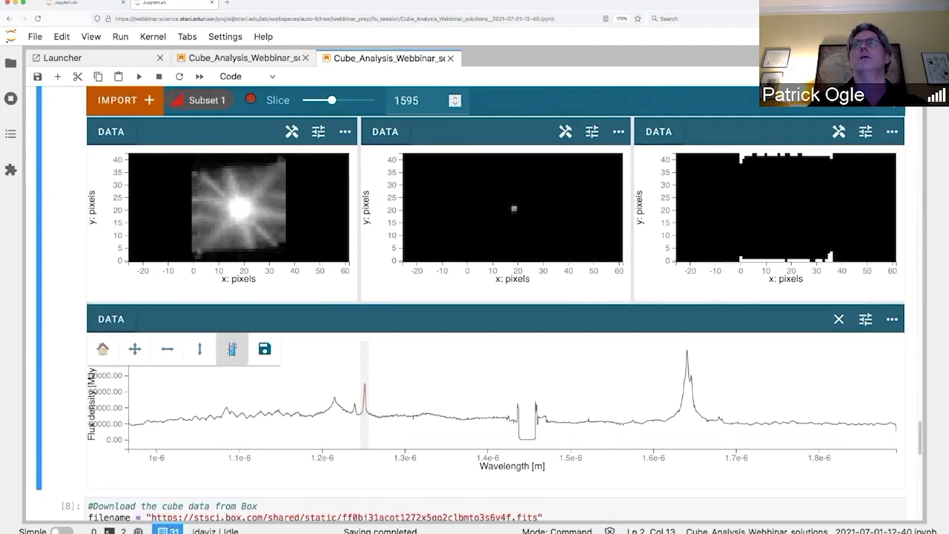
{"action": "left_click", "coordinate": [892, 101]}
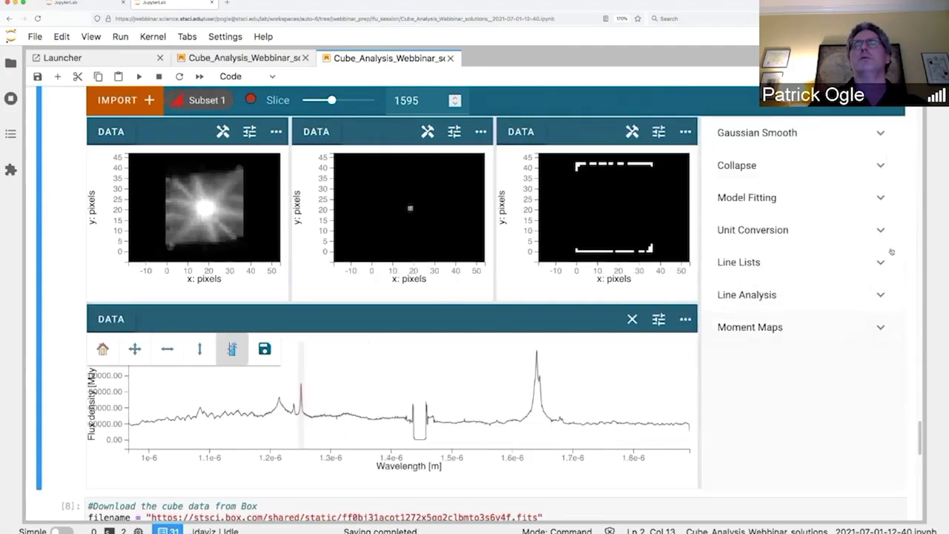
Step: In the Collapse plugin, keep contents[SCI] as the data and set the spectral region to Subset 1
{"action": "left_click", "coordinate": [880, 167]}
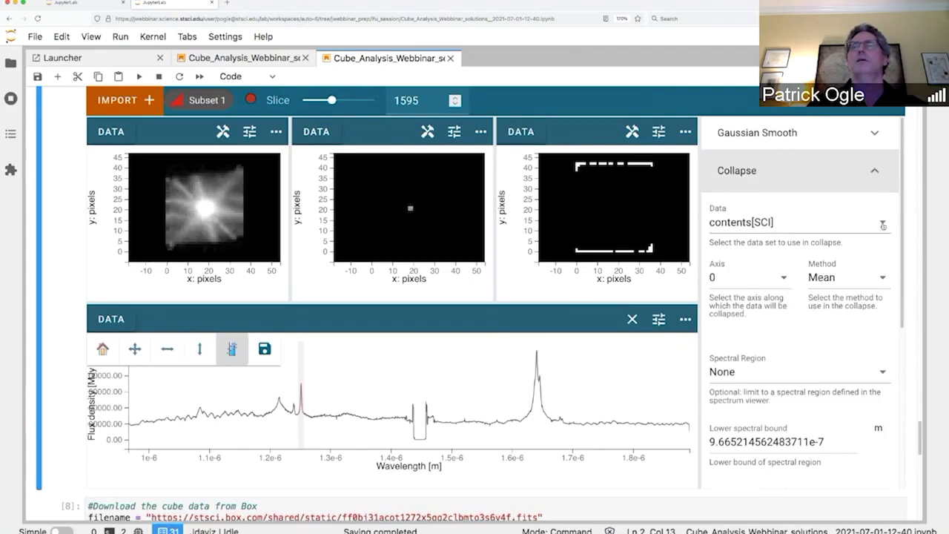
{"action": "left_click", "coordinate": [882, 223]}
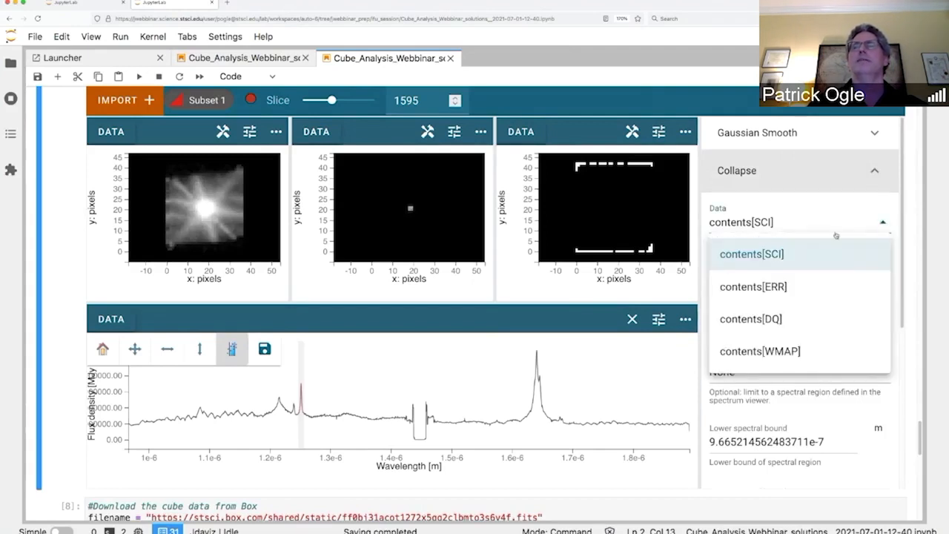
{"action": "left_click", "coordinate": [798, 263]}
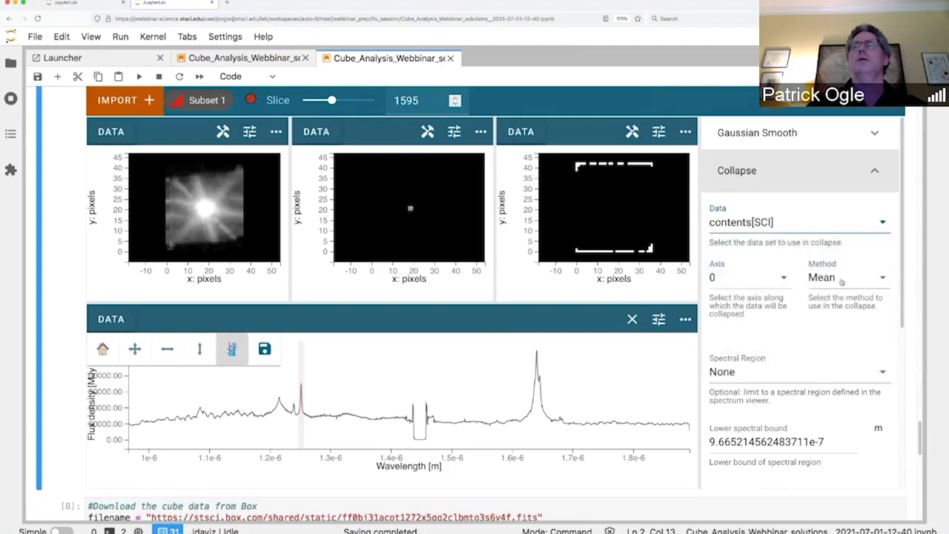
{"action": "scroll", "coordinate": [853, 350], "scroll_direction": "down", "scroll_amount": 1}
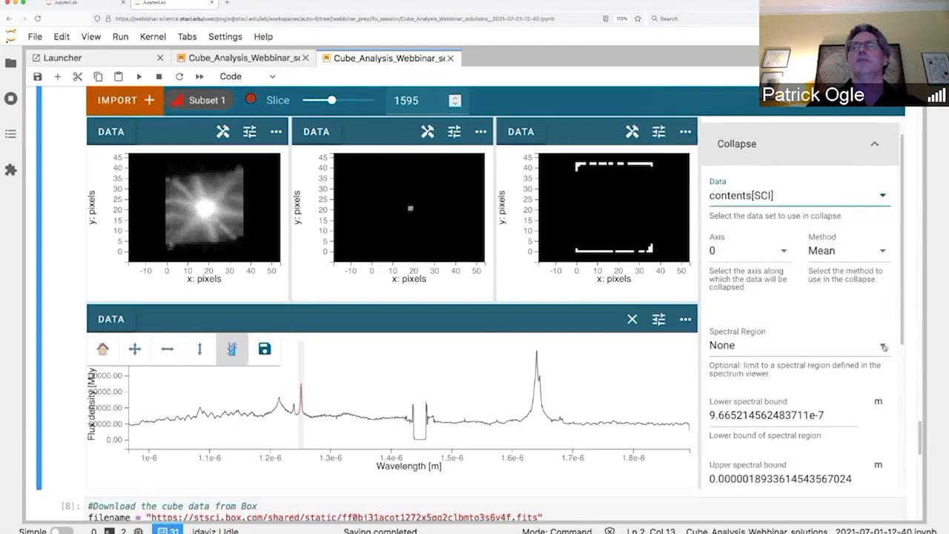
{"action": "left_click", "coordinate": [883, 346]}
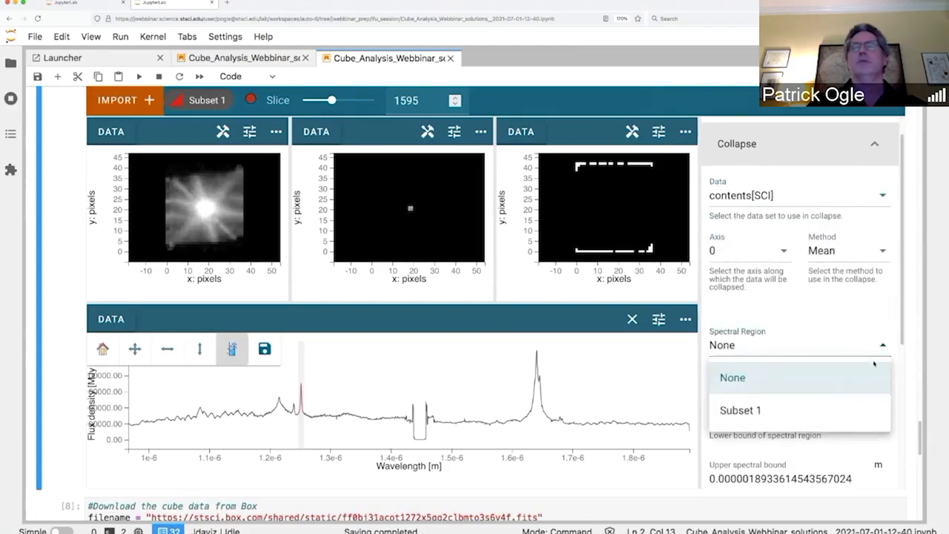
{"action": "left_click", "coordinate": [830, 404]}
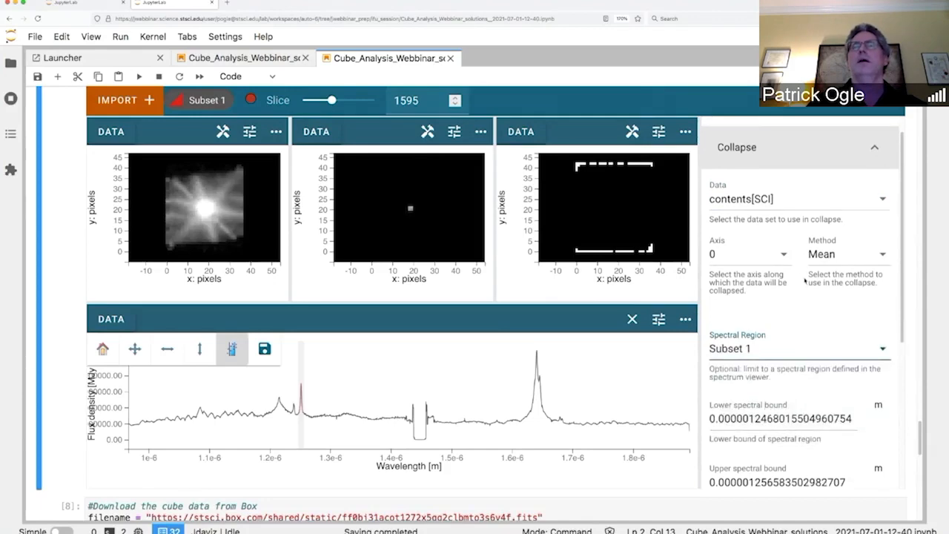
Step: Set the collapse method to Sum and apply it, creating Collapsed 1 contents[SCI]
{"action": "scroll", "coordinate": [805, 279], "scroll_direction": "up", "scroll_amount": 1}
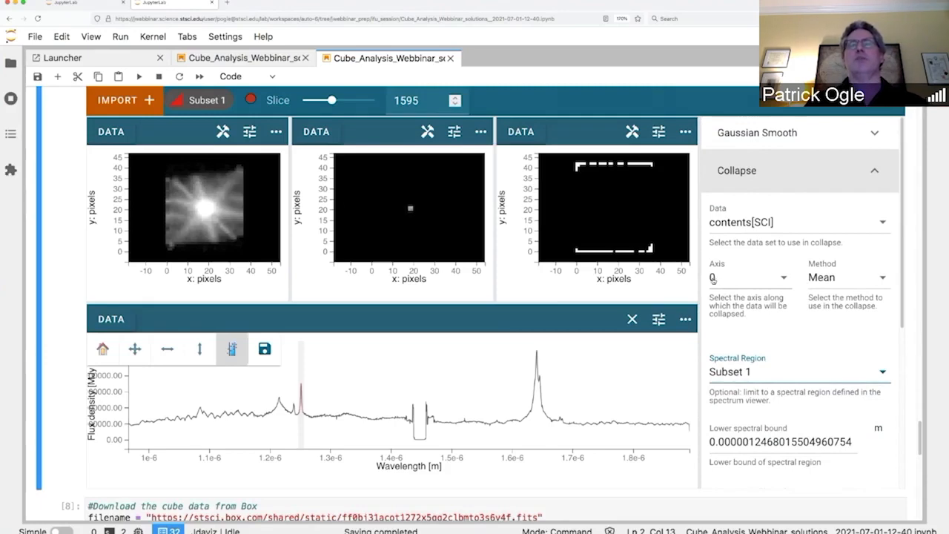
{"action": "left_click", "coordinate": [884, 279]}
{"action": "left_click", "coordinate": [829, 436]}
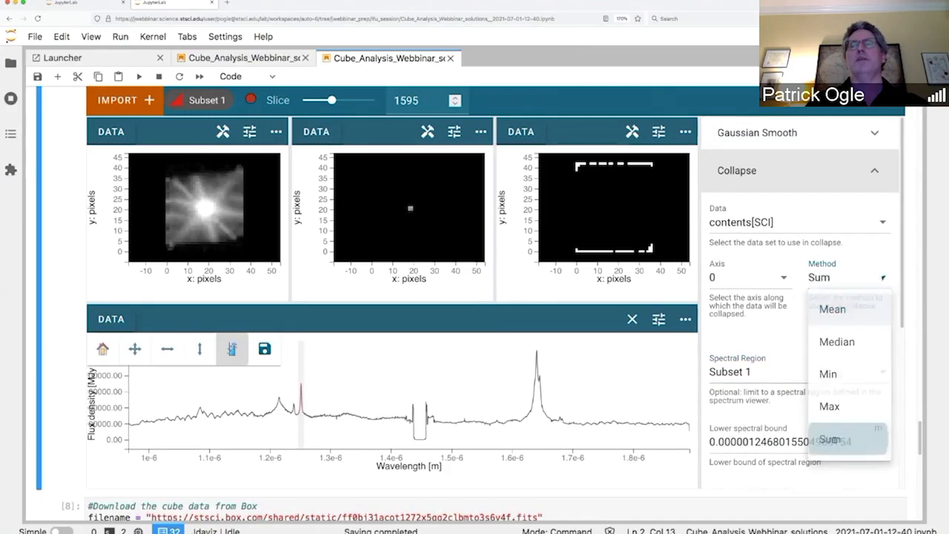
{"action": "scroll", "coordinate": [790, 375], "scroll_direction": "down", "scroll_amount": 5}
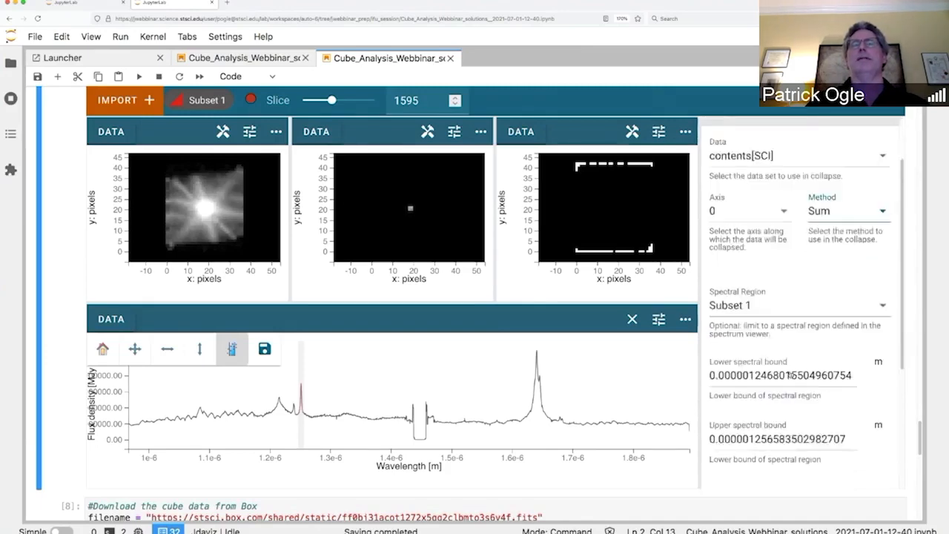
{"action": "left_click", "coordinate": [866, 373]}
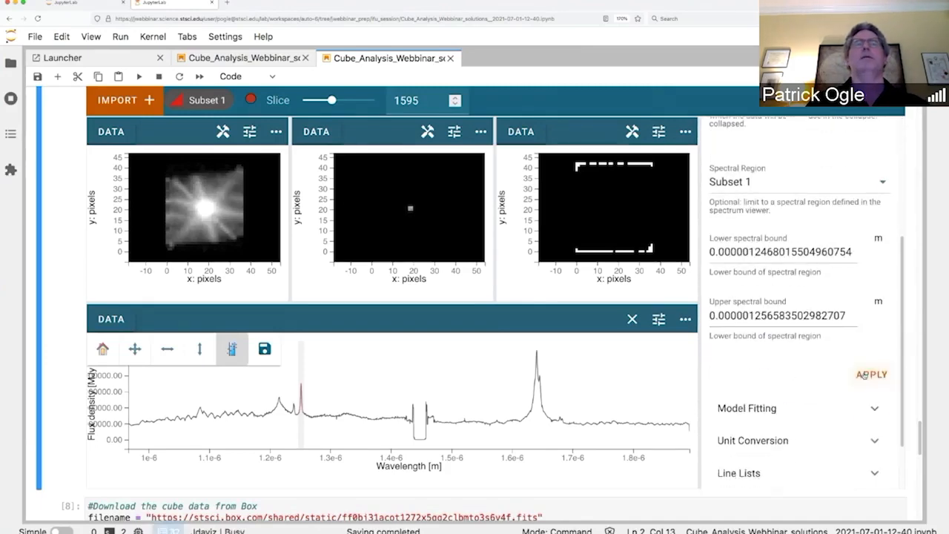
{"action": "left_click", "coordinate": [601, 107]}
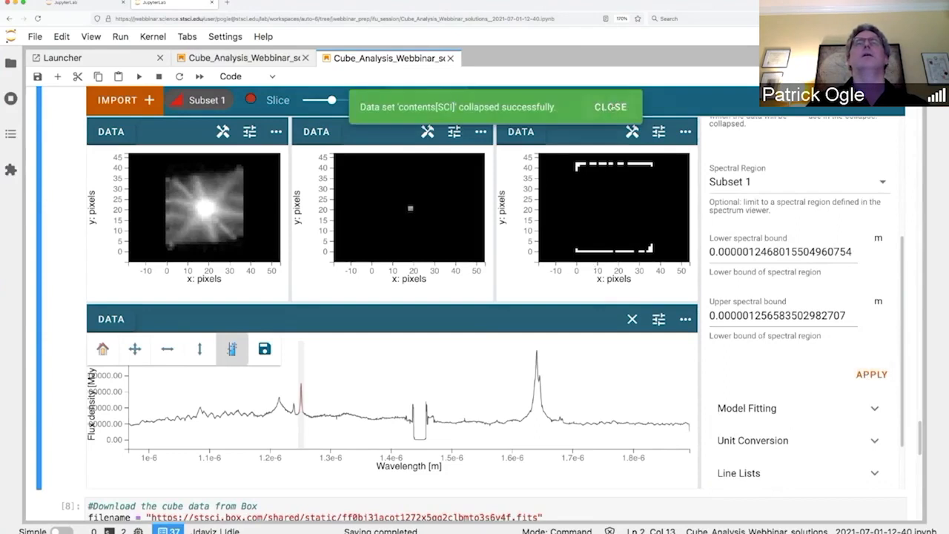
{"action": "left_click", "coordinate": [326, 132]}
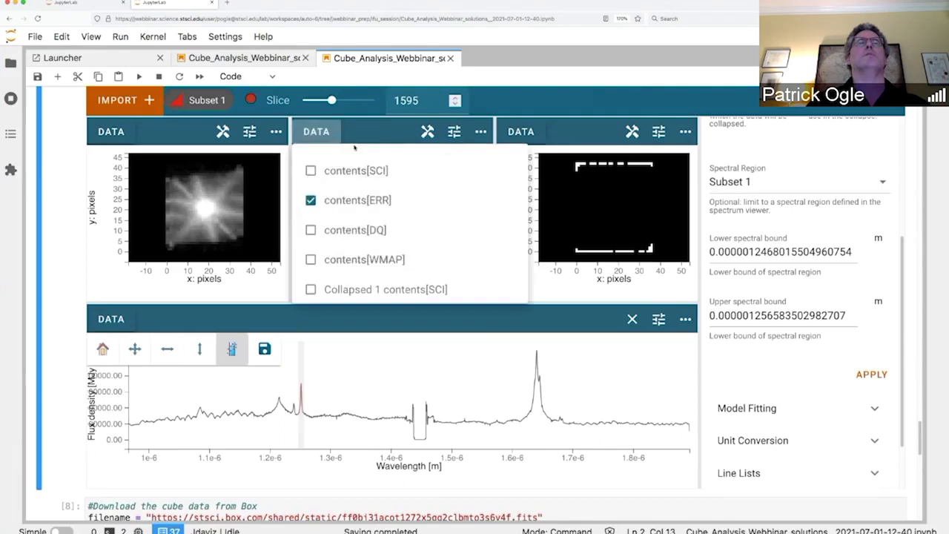
Step: Show Collapsed 1 contents[SCI] instead of contents[ERR] in the middle viewer
{"action": "left_click", "coordinate": [310, 200]}
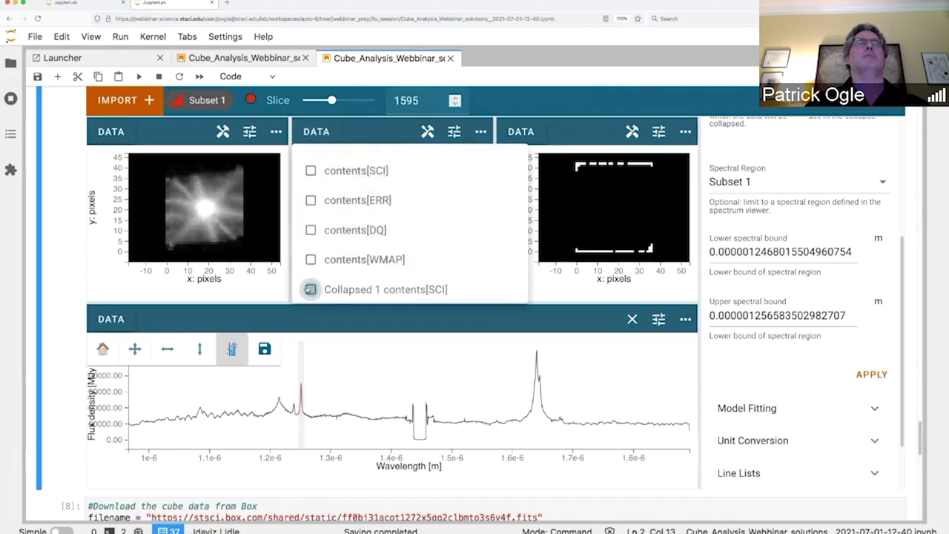
{"action": "left_click", "coordinate": [310, 289]}
{"action": "left_click", "coordinate": [384, 133]}
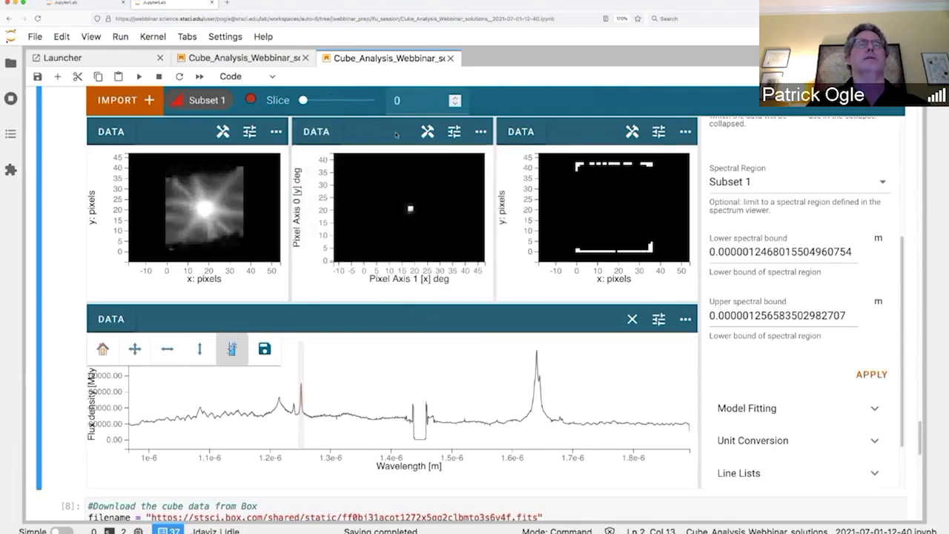
{"action": "left_click", "coordinate": [332, 132]}
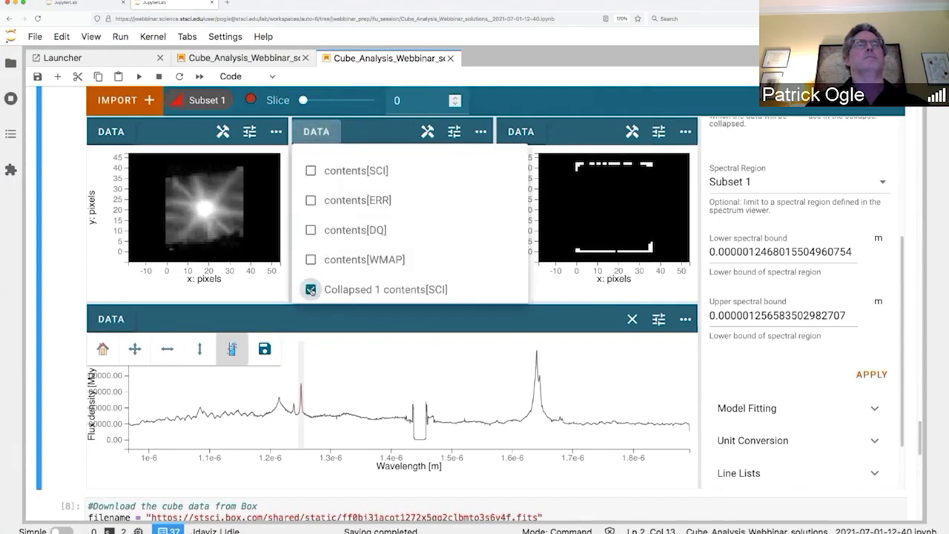
{"action": "left_click", "coordinate": [379, 125]}
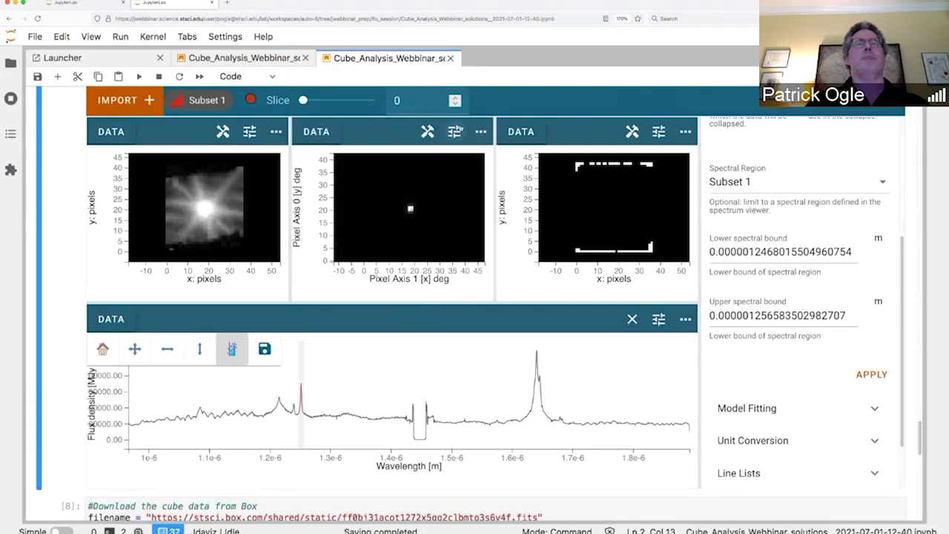
Step: Apply a Logarithmic stretch to the collapsed image and close the plugin tray
{"action": "left_click", "coordinate": [455, 132]}
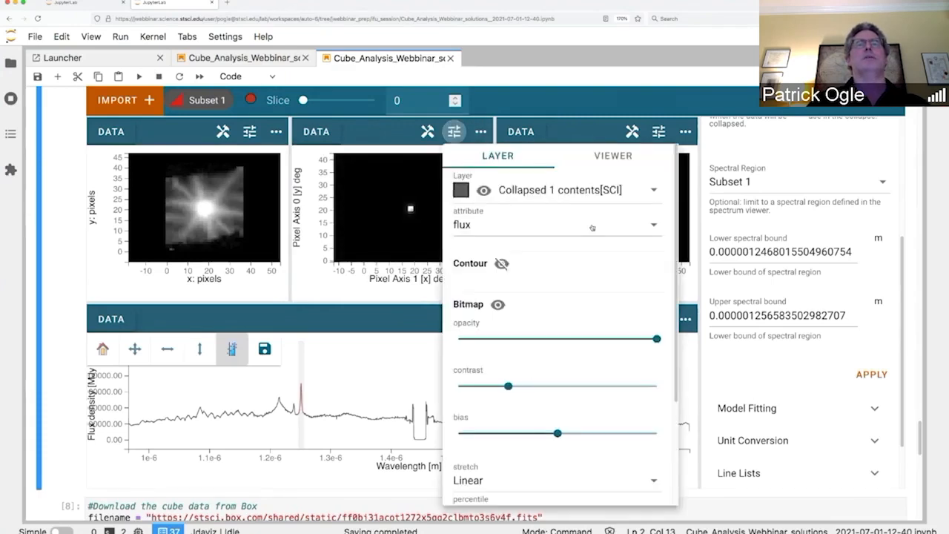
{"action": "scroll", "coordinate": [629, 345], "scroll_direction": "down", "scroll_amount": 2}
{"action": "left_click", "coordinate": [649, 349]}
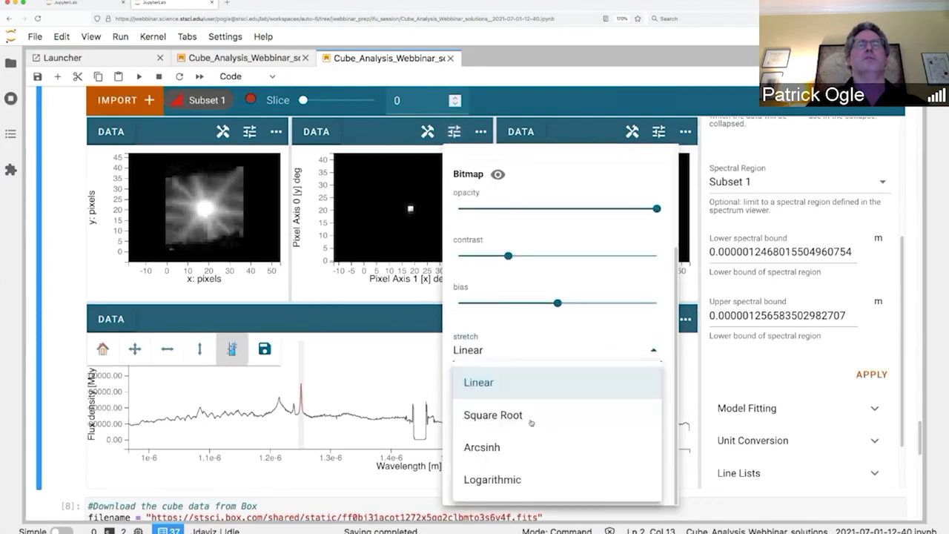
{"action": "left_click", "coordinate": [504, 479]}
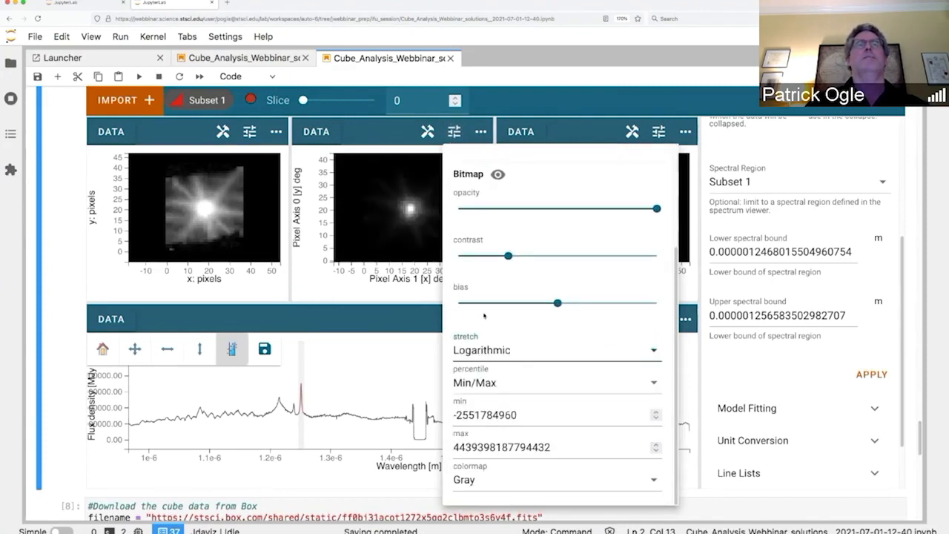
{"action": "left_click", "coordinate": [399, 133]}
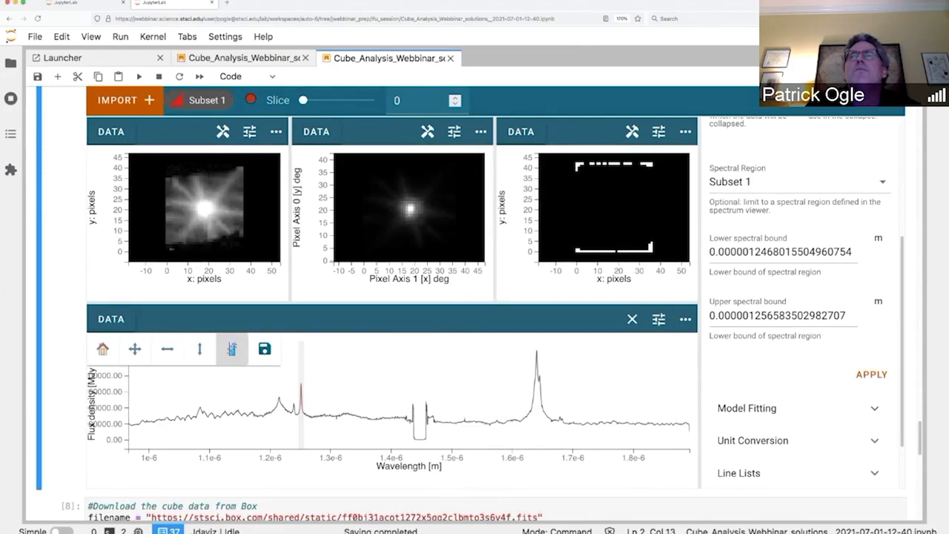
{"action": "left_click", "coordinate": [894, 102]}
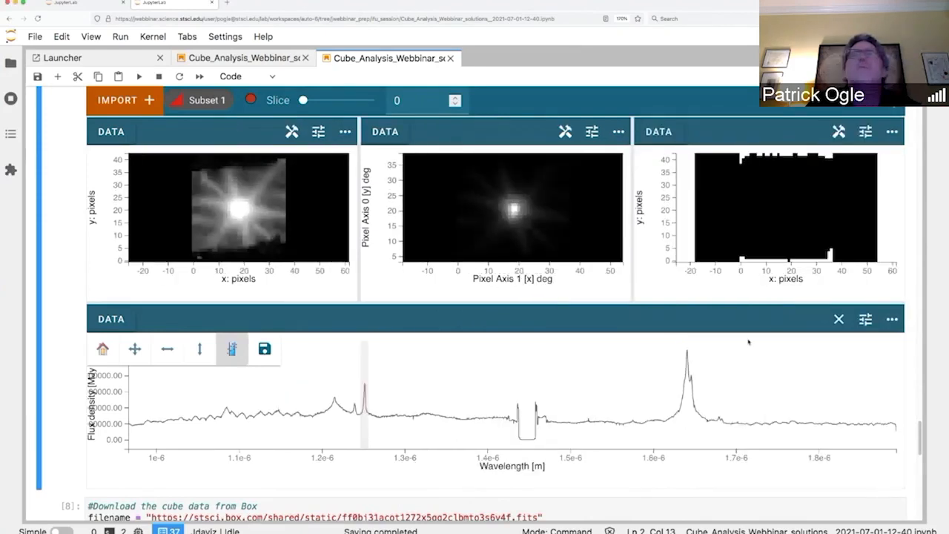
Step: Run the cell that creates a new cubeviz3 = CubeViz() instance
{"action": "scroll", "coordinate": [748, 342], "scroll_direction": "down", "scroll_amount": 3}
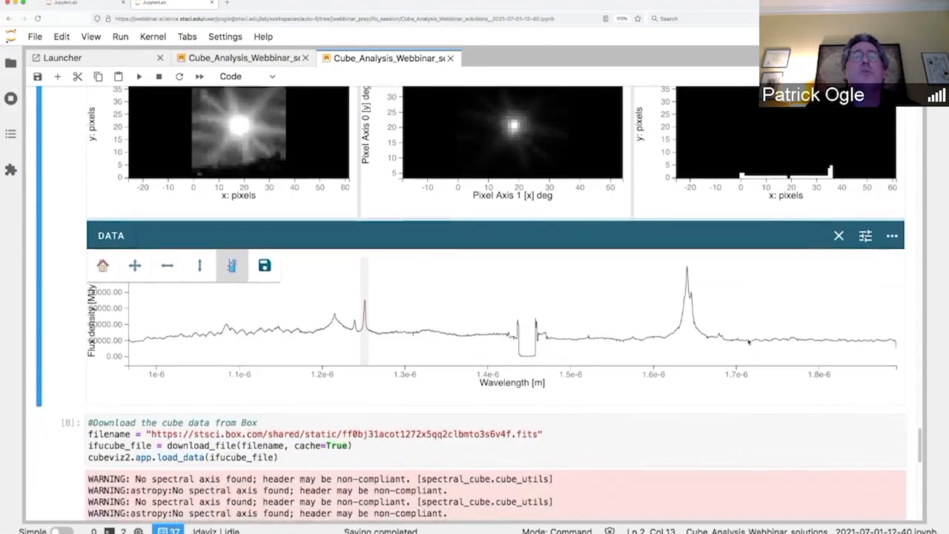
{"action": "scroll", "coordinate": [747, 339], "scroll_direction": "down", "scroll_amount": 4}
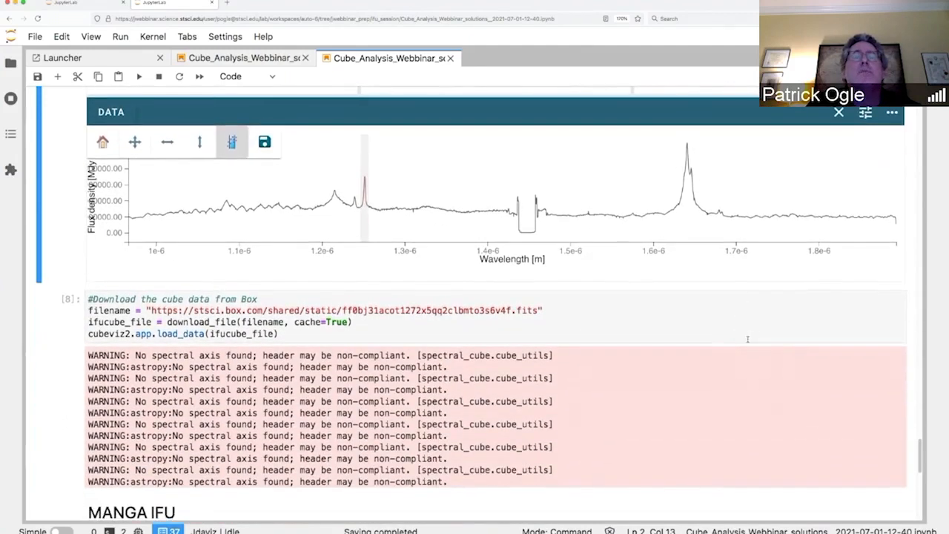
{"action": "scroll", "coordinate": [747, 339], "scroll_direction": "down", "scroll_amount": 7}
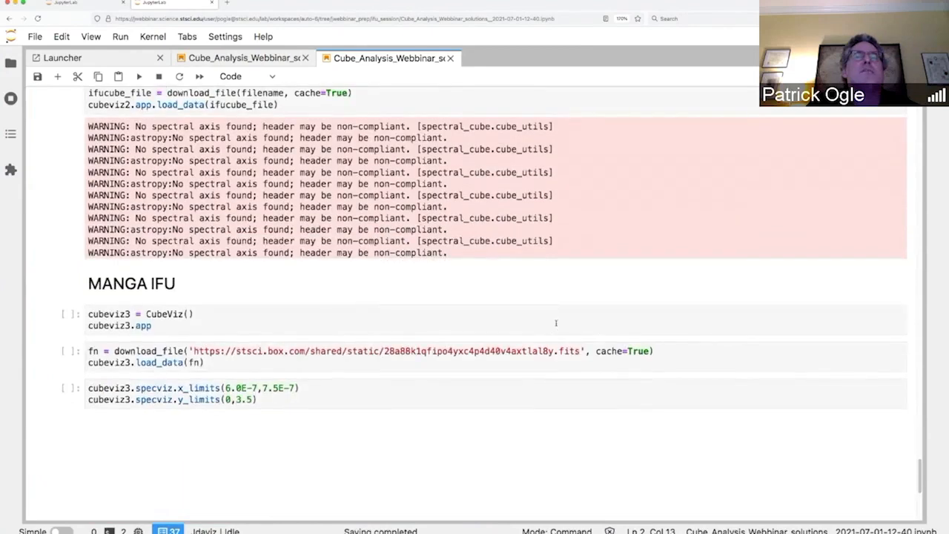
{"action": "left_click", "coordinate": [556, 323]}
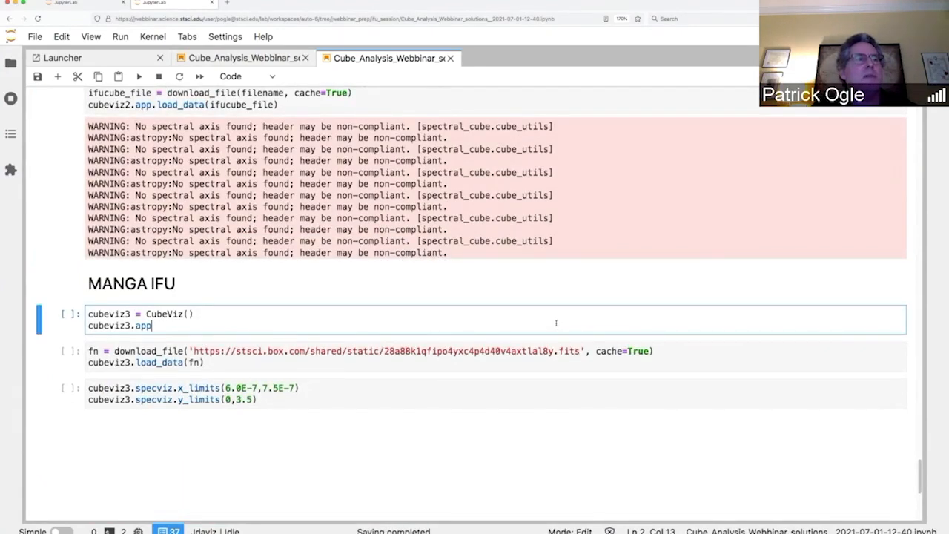
{"action": "key", "text": "shift+Return"}
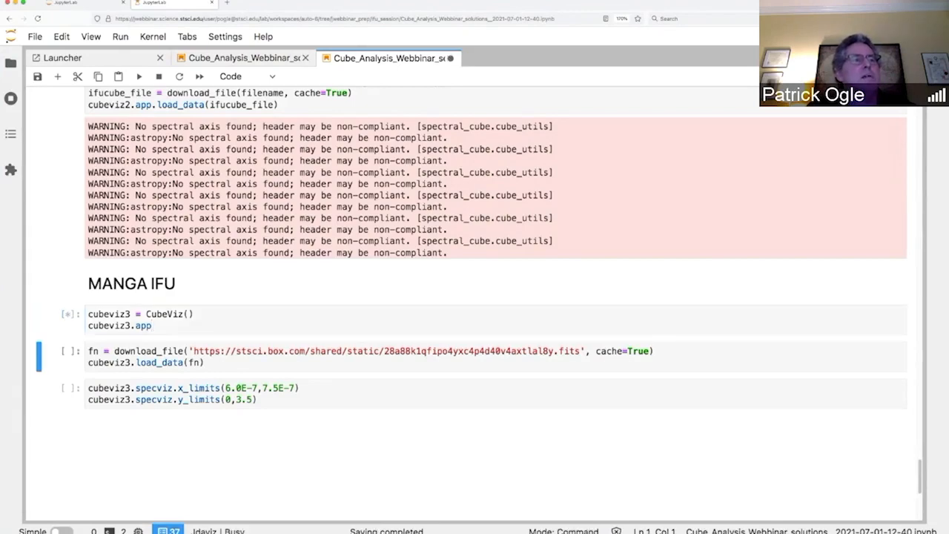
Step: Run the download_file / cubeviz3.load_data cell to load the MaNGA IFU cube
{"action": "scroll", "coordinate": [545, 386], "scroll_direction": "down", "scroll_amount": 10}
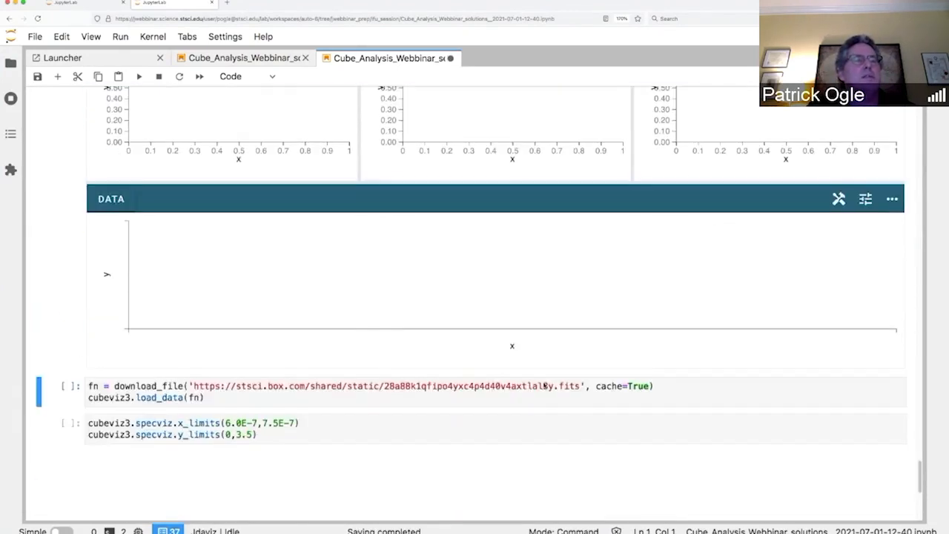
{"action": "left_click", "coordinate": [524, 393]}
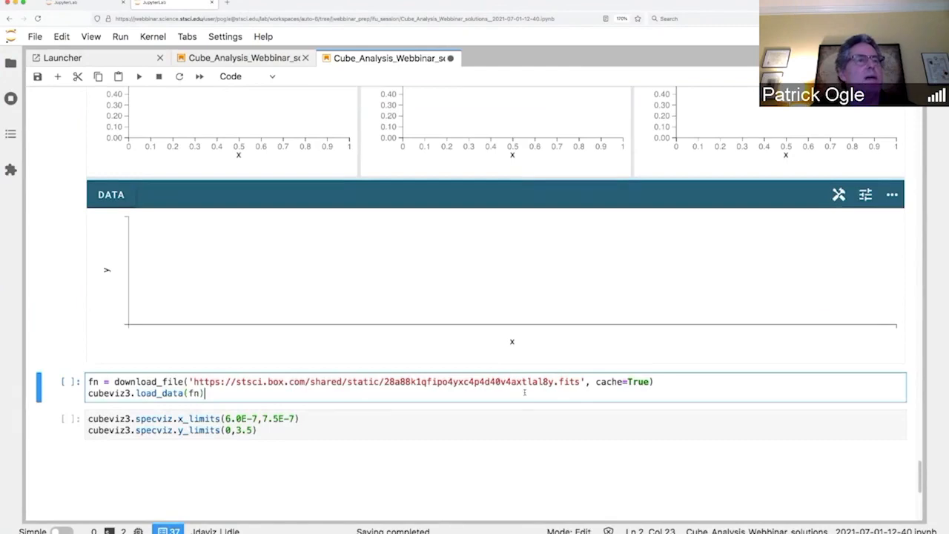
{"action": "key", "text": "shift+Return"}
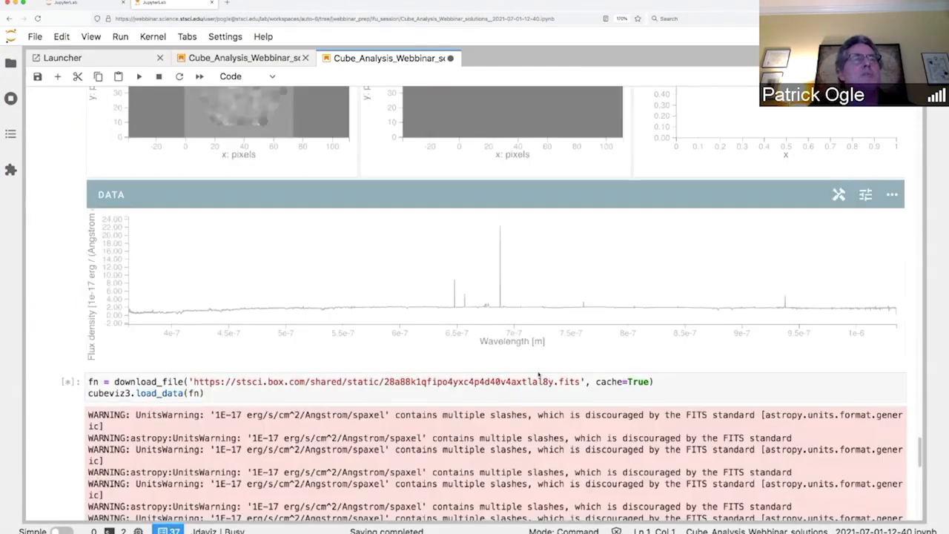
{"action": "scroll", "coordinate": [539, 375], "scroll_direction": "up", "scroll_amount": 5}
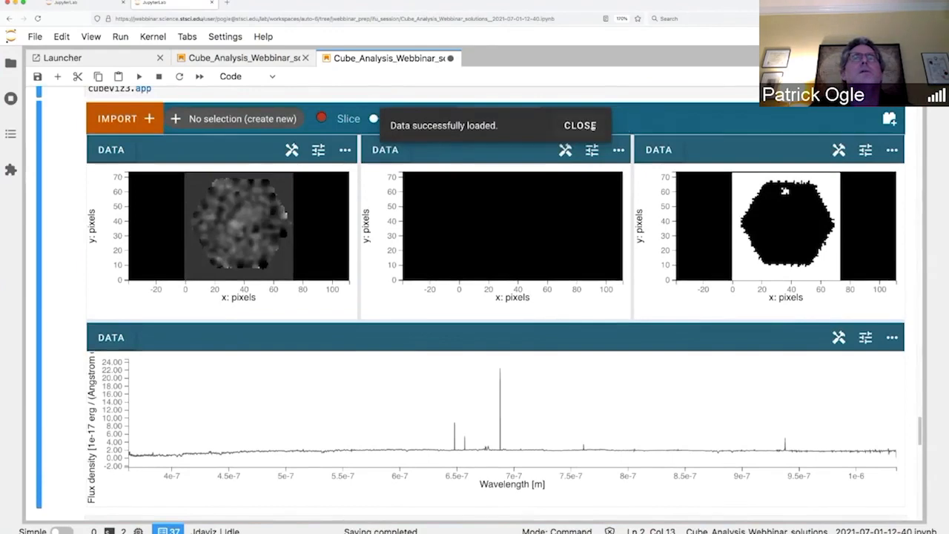
Step: Move the cube to slice 809 and limit the spectrum to x 6.0E-7–7.5E-7, y 0–3.5
{"action": "left_click", "coordinate": [582, 126]}
{"action": "left_click_drag", "start_coordinate": [373, 119], "coordinate": [387, 120]}
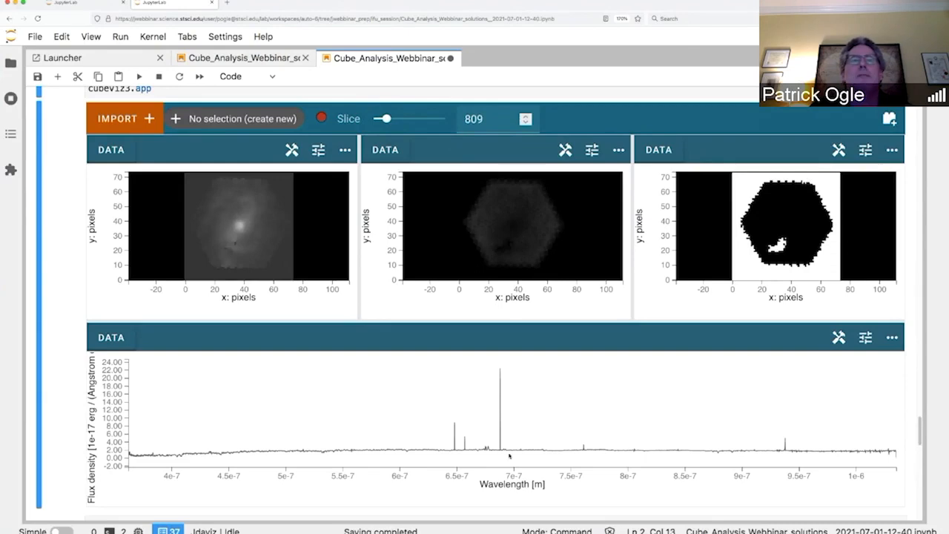
{"action": "scroll", "coordinate": [509, 456], "scroll_direction": "down", "scroll_amount": 3}
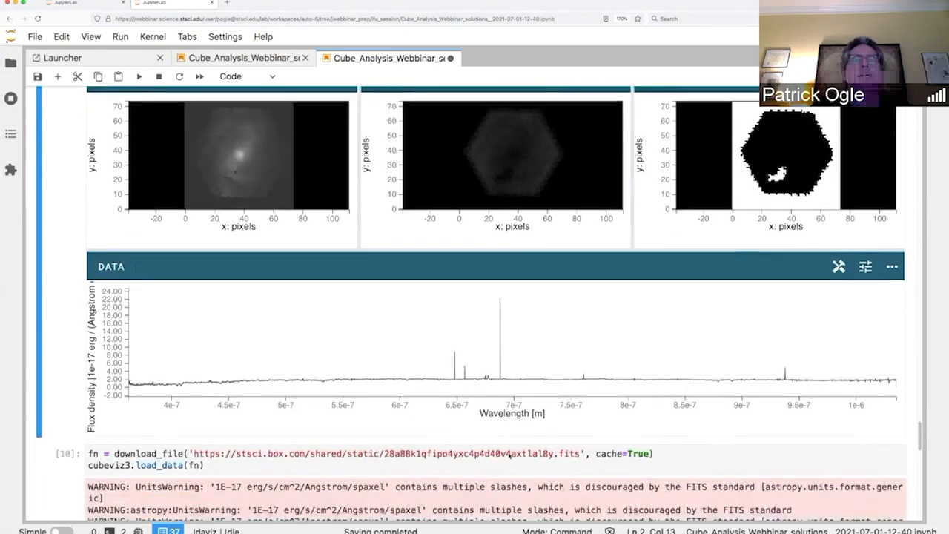
{"action": "scroll", "coordinate": [509, 455], "scroll_direction": "down", "scroll_amount": 15}
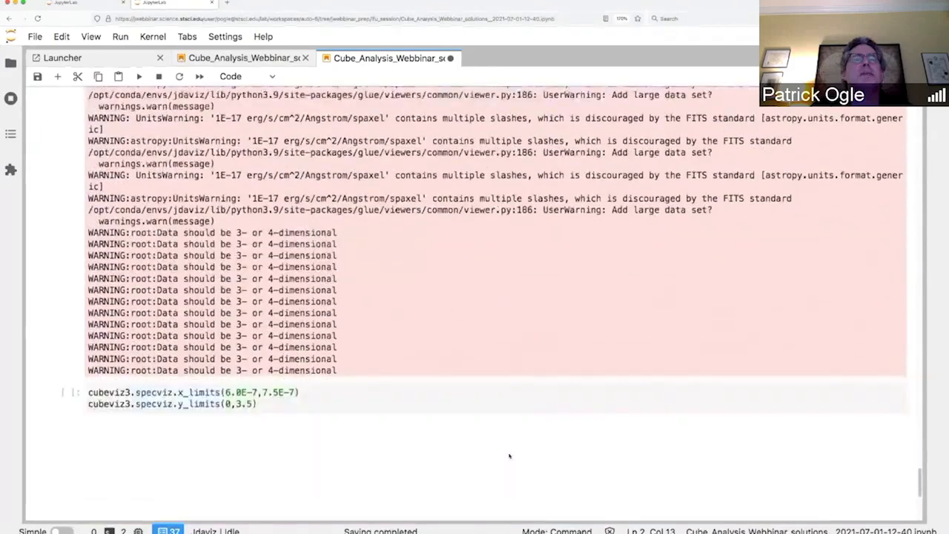
{"action": "scroll", "coordinate": [509, 456], "scroll_direction": "down", "scroll_amount": 1}
{"action": "left_click", "coordinate": [488, 382]}
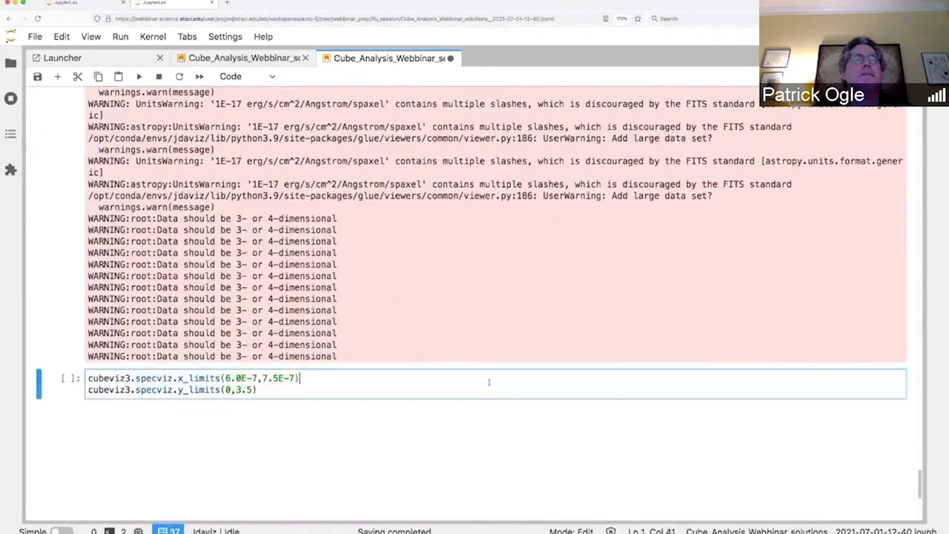
{"action": "key", "text": "shift+Return"}
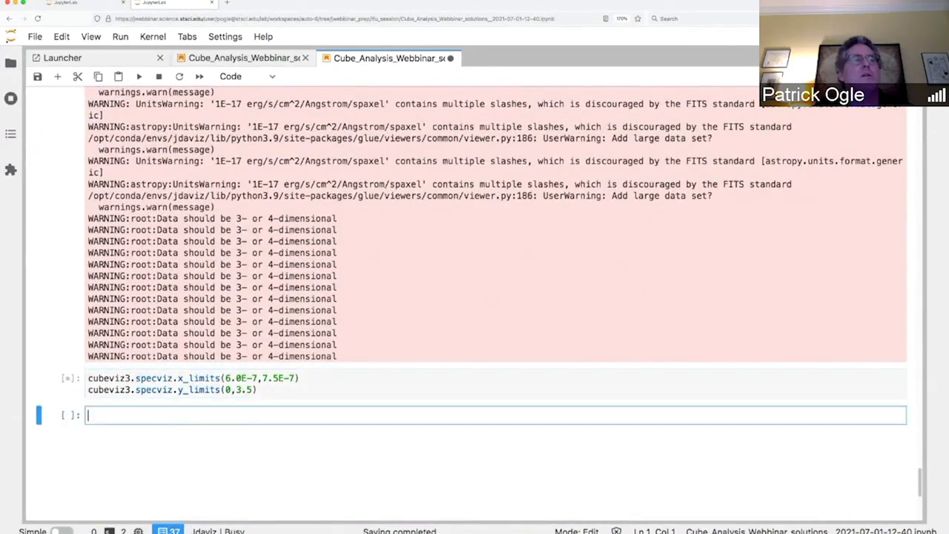
{"action": "scroll", "coordinate": [489, 381], "scroll_direction": "up", "scroll_amount": 7}
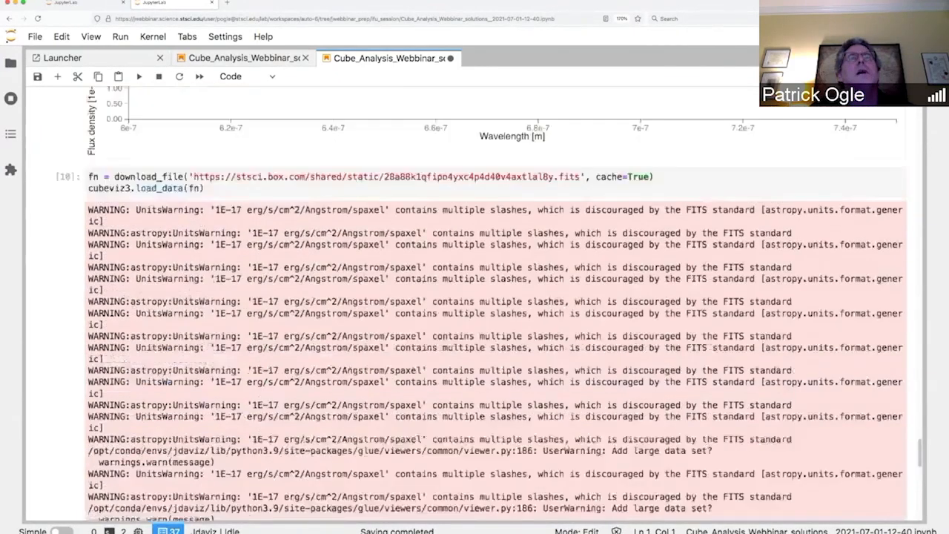
{"action": "left_click", "coordinate": [489, 382]}
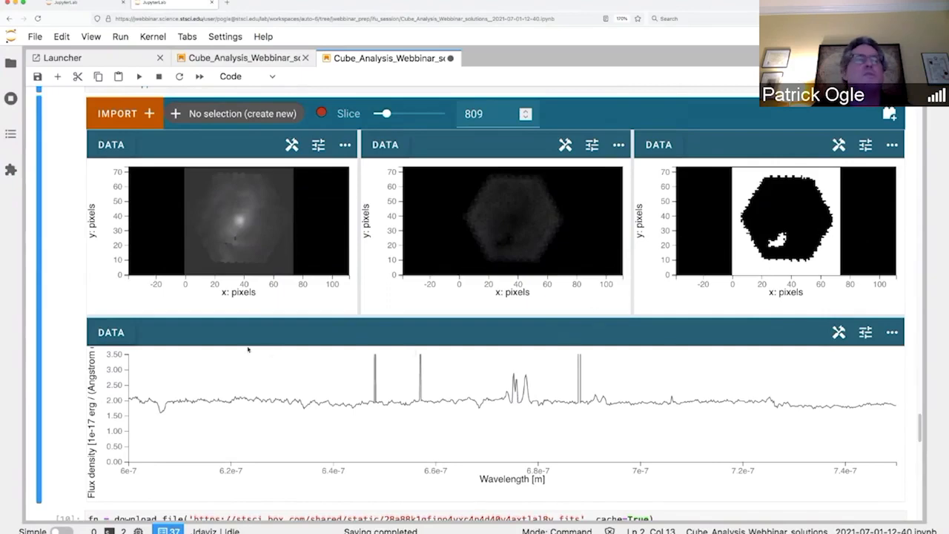
Step: Select a narrow x-range across the emission line near 6.75e-7 m as Subset 1
{"action": "left_click", "coordinate": [838, 332]}
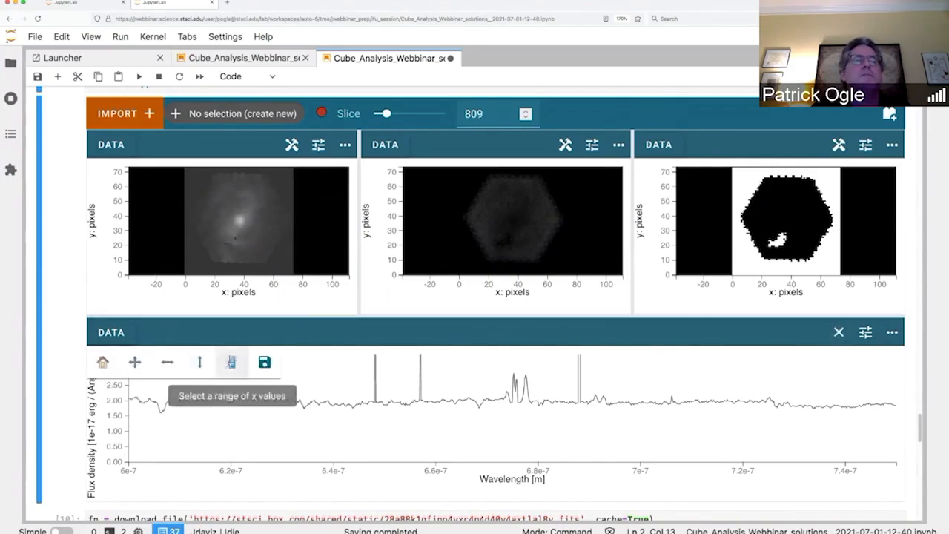
{"action": "left_click", "coordinate": [232, 361]}
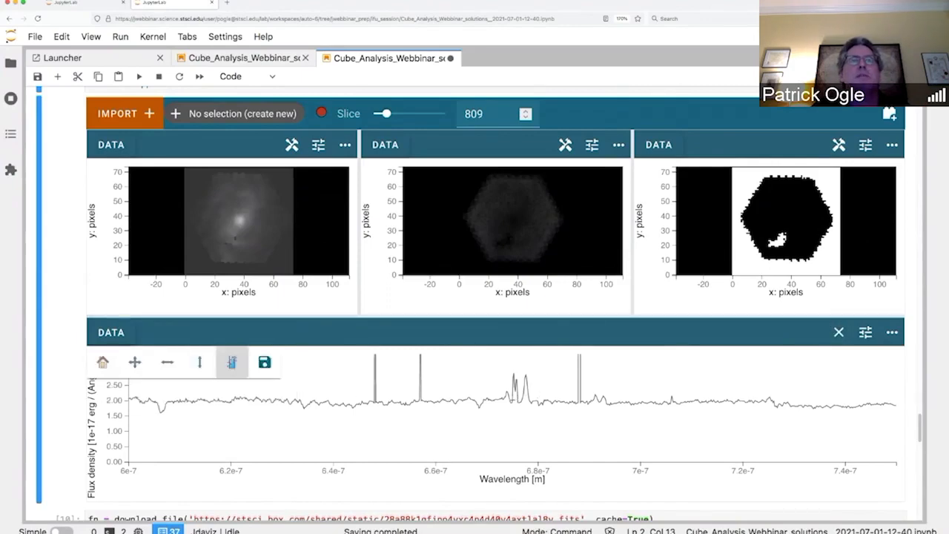
{"action": "left_click_drag", "start_coordinate": [515, 401], "coordinate": [516, 401]}
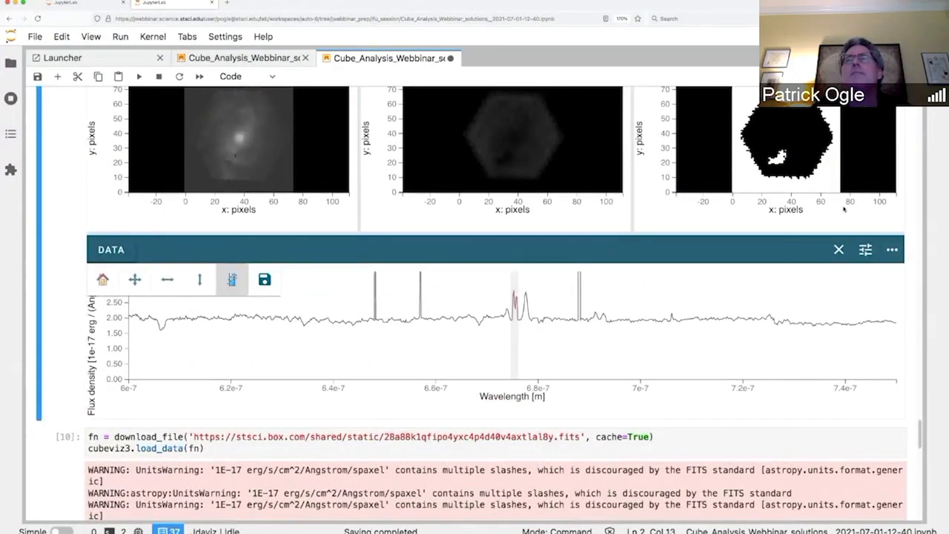
{"action": "scroll", "coordinate": [844, 210], "scroll_direction": "up", "scroll_amount": 1}
{"action": "scroll", "coordinate": [843, 209], "scroll_direction": "up", "scroll_amount": 2}
Step: Expand the Moment Maps plugin and select contents[FLUX] as the input data
{"action": "left_click", "coordinate": [889, 121]}
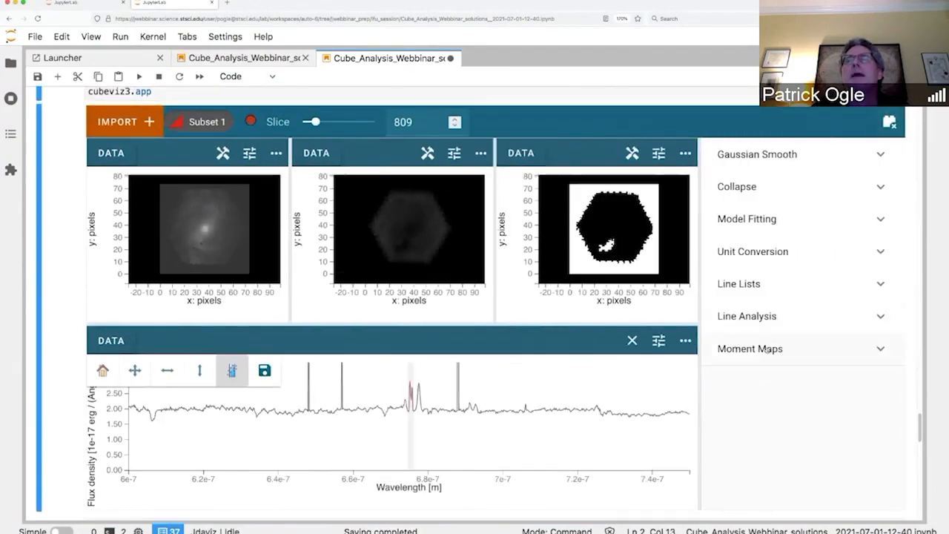
{"action": "left_click", "coordinate": [756, 352]}
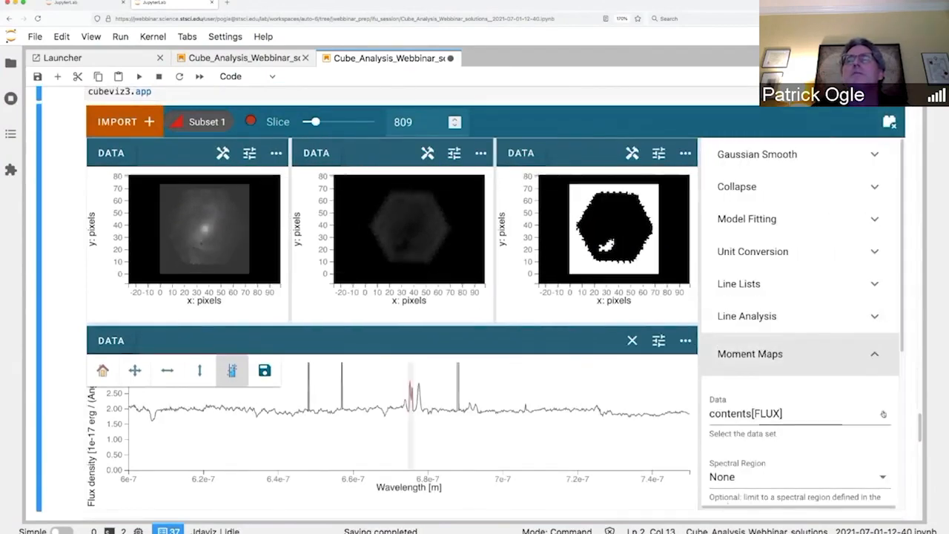
{"action": "left_click", "coordinate": [796, 415]}
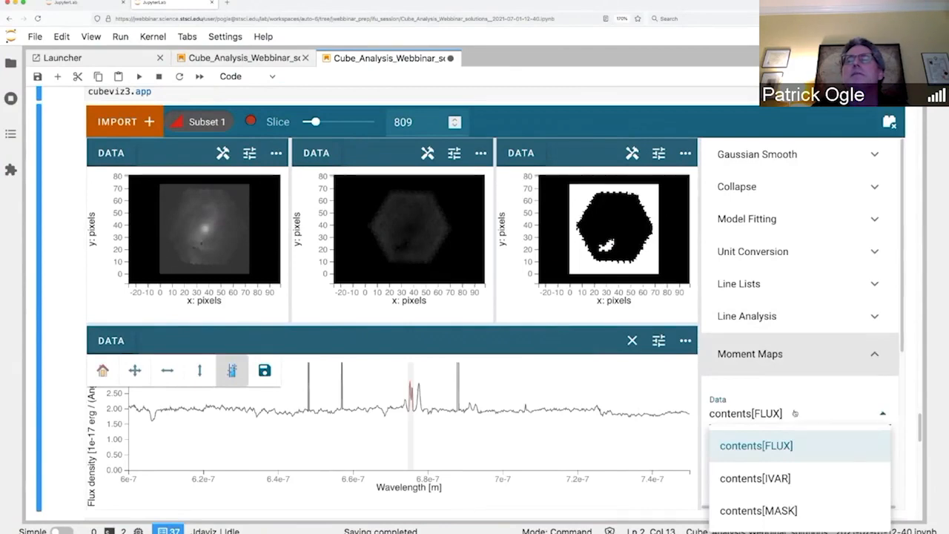
{"action": "left_click", "coordinate": [769, 443]}
{"action": "scroll", "coordinate": [781, 433], "scroll_direction": "down", "scroll_amount": 3}
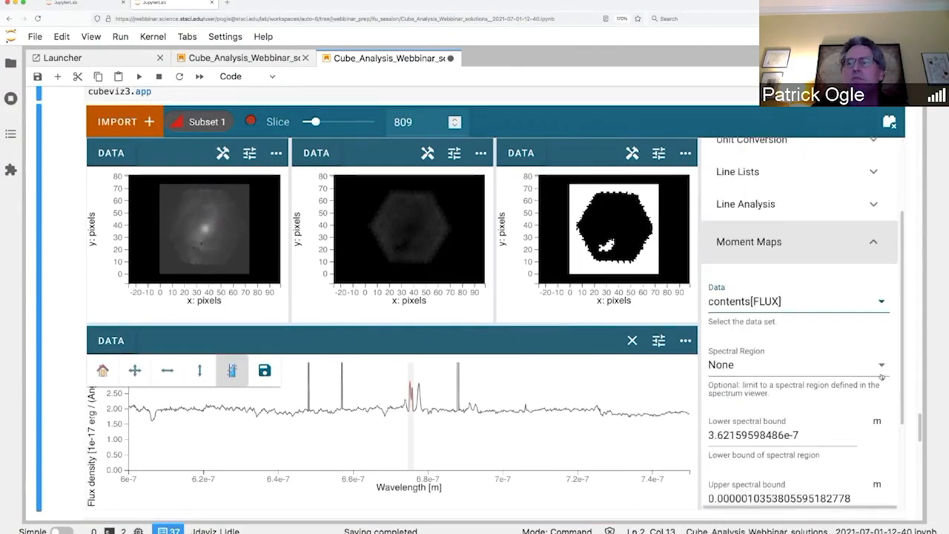
Step: Limit the spectral region to Subset 1, set moment order to 1, and calculate the map
{"action": "left_click", "coordinate": [887, 368]}
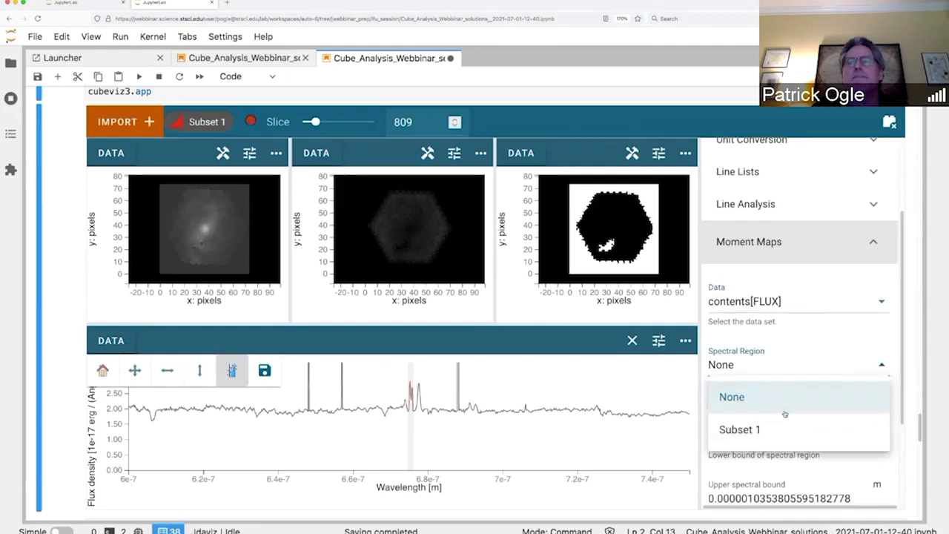
{"action": "left_click", "coordinate": [757, 433]}
{"action": "scroll", "coordinate": [807, 453], "scroll_direction": "down", "scroll_amount": 3}
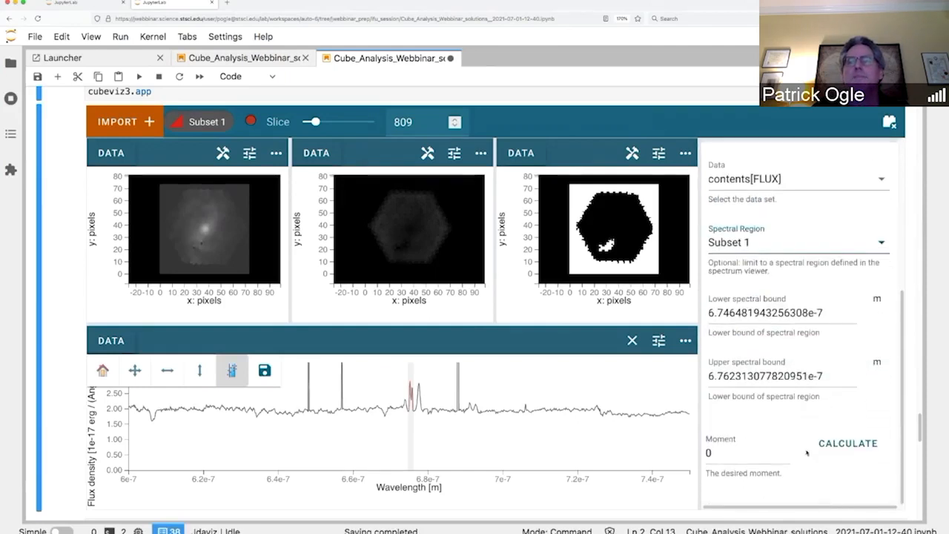
{"action": "left_click", "coordinate": [732, 455]}
{"action": "key", "text": "BackSpace"}
{"action": "type", "text": "1"}
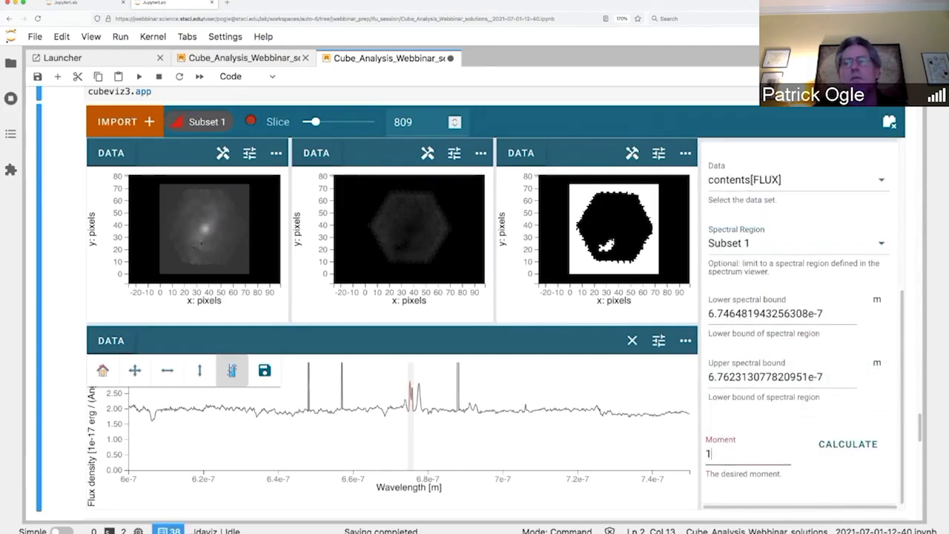
{"action": "left_click", "coordinate": [847, 443]}
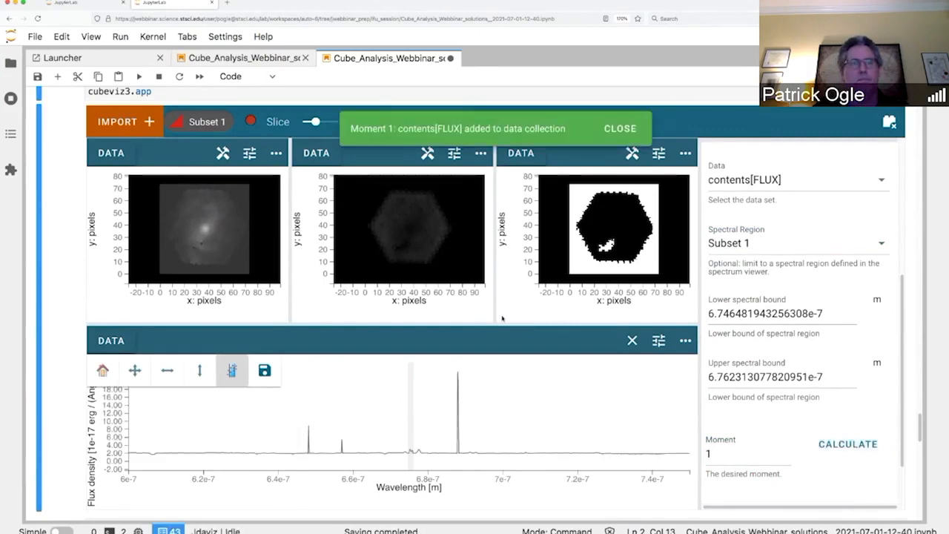
{"action": "left_click", "coordinate": [621, 129]}
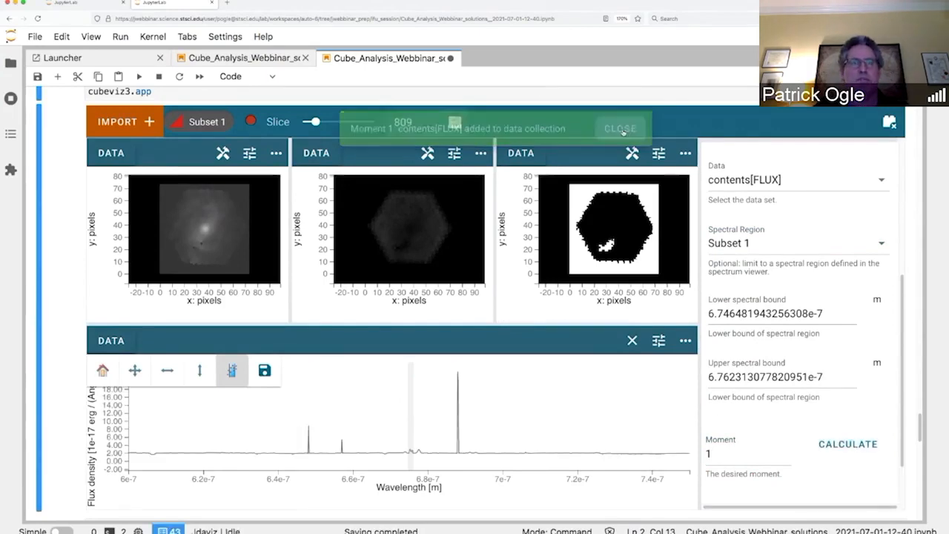
Step: In the middle viewer, hide contents[IVAR] and show the Moment 1 map
{"action": "left_click", "coordinate": [317, 152]}
{"action": "left_click", "coordinate": [311, 221]}
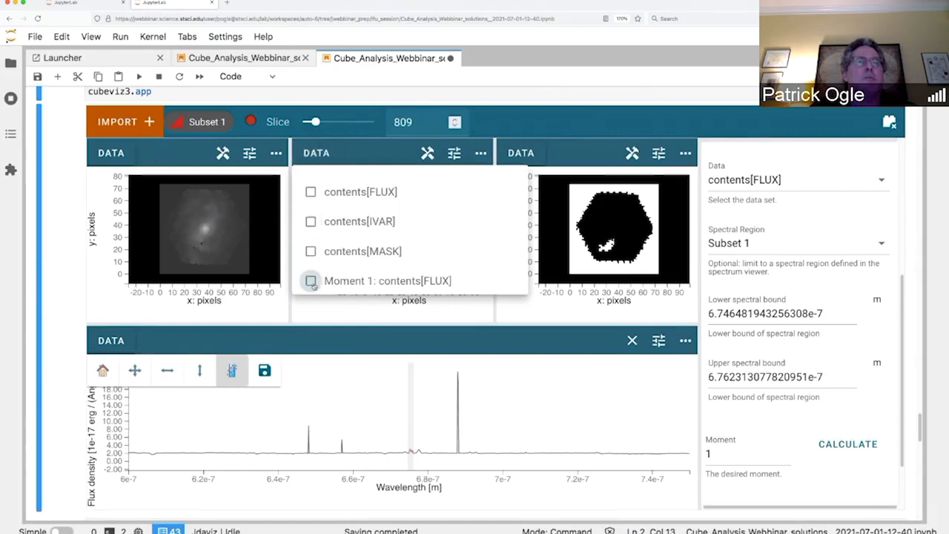
{"action": "left_click", "coordinate": [311, 280]}
{"action": "left_click", "coordinate": [394, 154]}
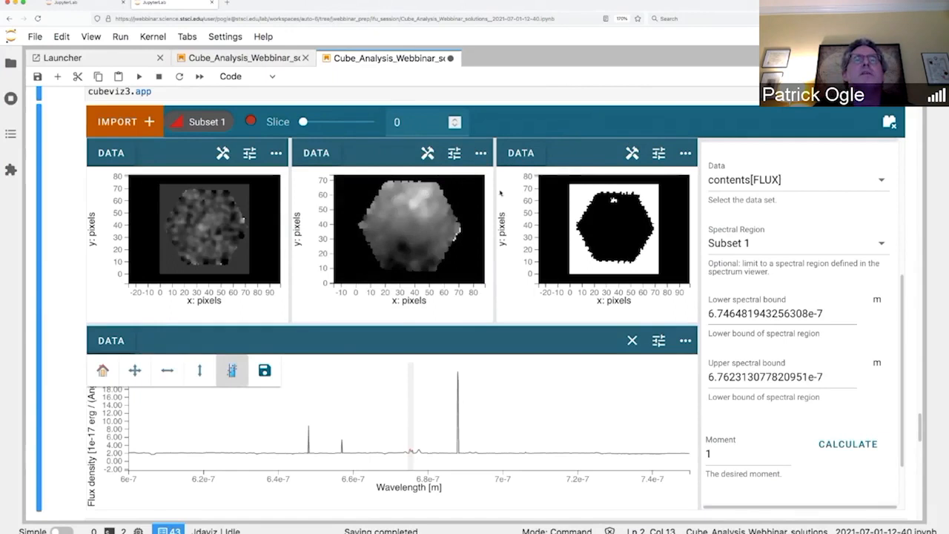
Step: Give the Moment 1 map a Red-Purple colormap and move the cube to slice 493
{"action": "left_click", "coordinate": [455, 154]}
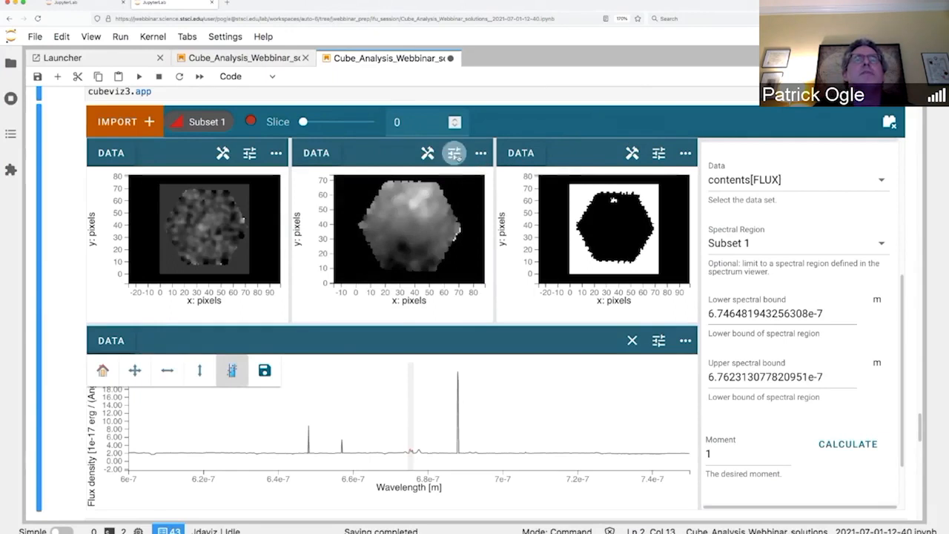
{"action": "scroll", "coordinate": [620, 429], "scroll_direction": "down", "scroll_amount": 2}
{"action": "scroll", "coordinate": [620, 429], "scroll_direction": "down", "scroll_amount": 2}
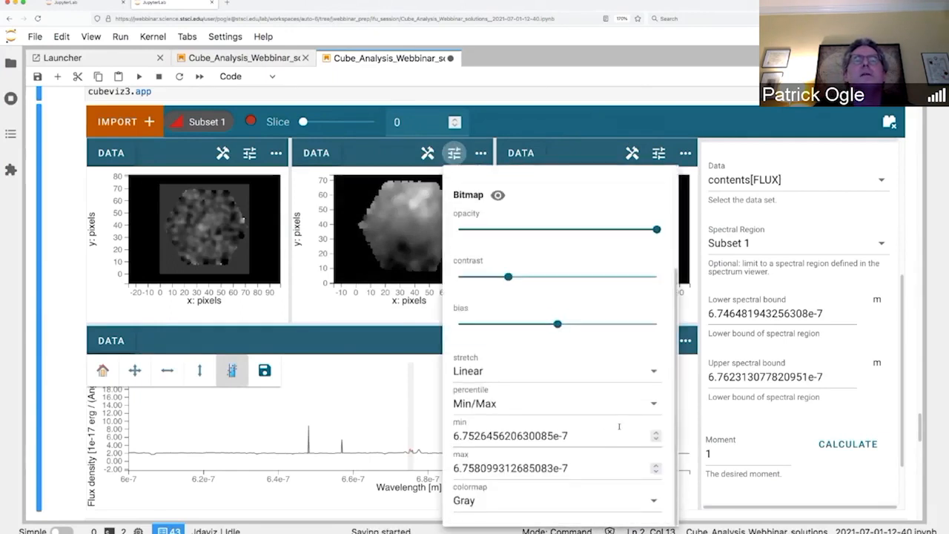
{"action": "left_click", "coordinate": [651, 502]}
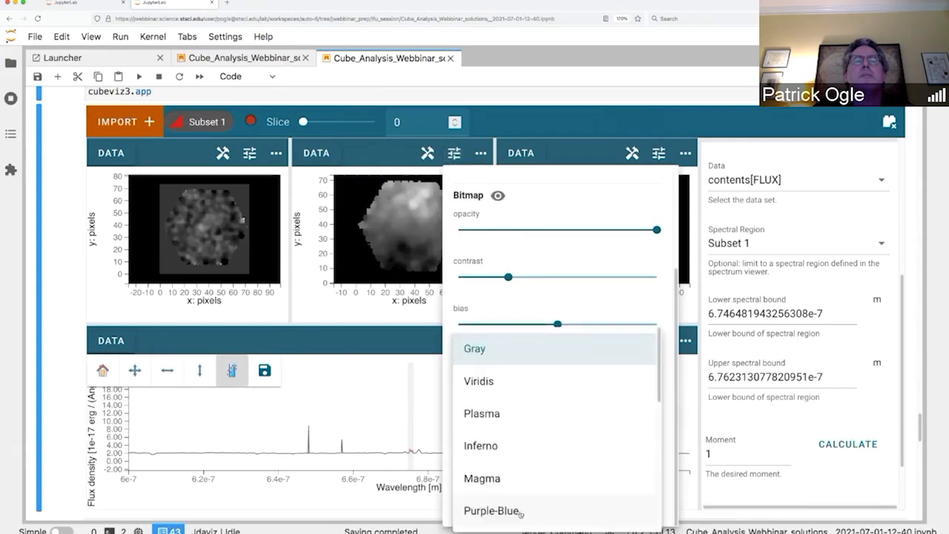
{"action": "left_click", "coordinate": [514, 510]}
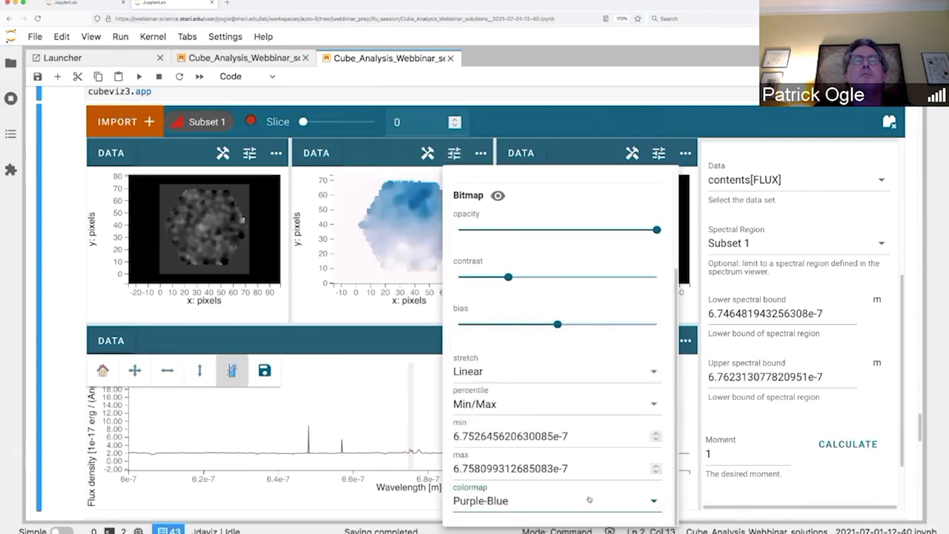
{"action": "left_click", "coordinate": [653, 503]}
{"action": "scroll", "coordinate": [572, 488], "scroll_direction": "down", "scroll_amount": 3}
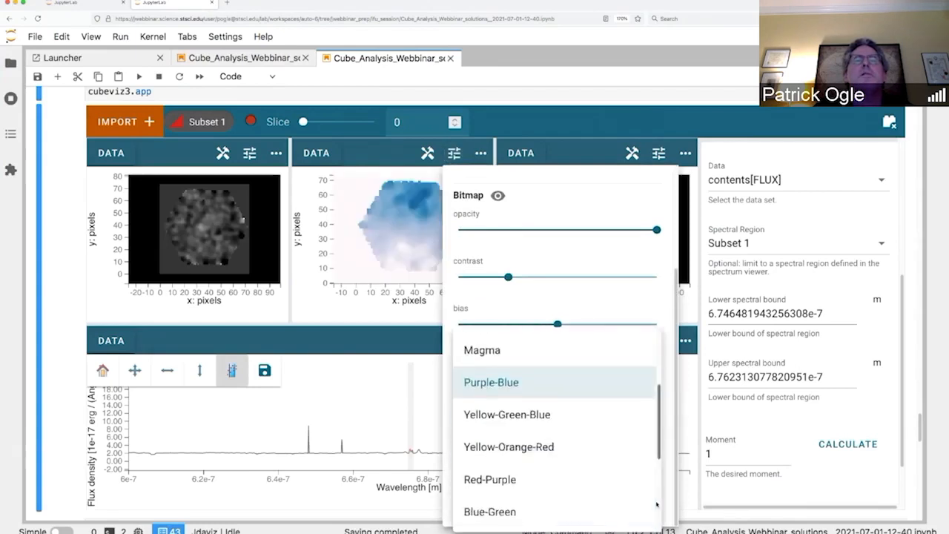
{"action": "left_click", "coordinate": [514, 455]}
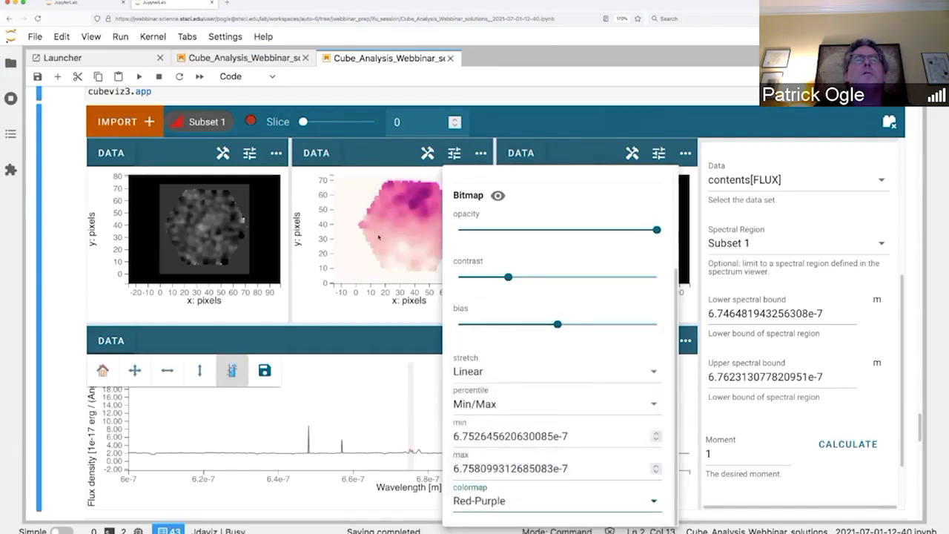
{"action": "left_click", "coordinate": [373, 155]}
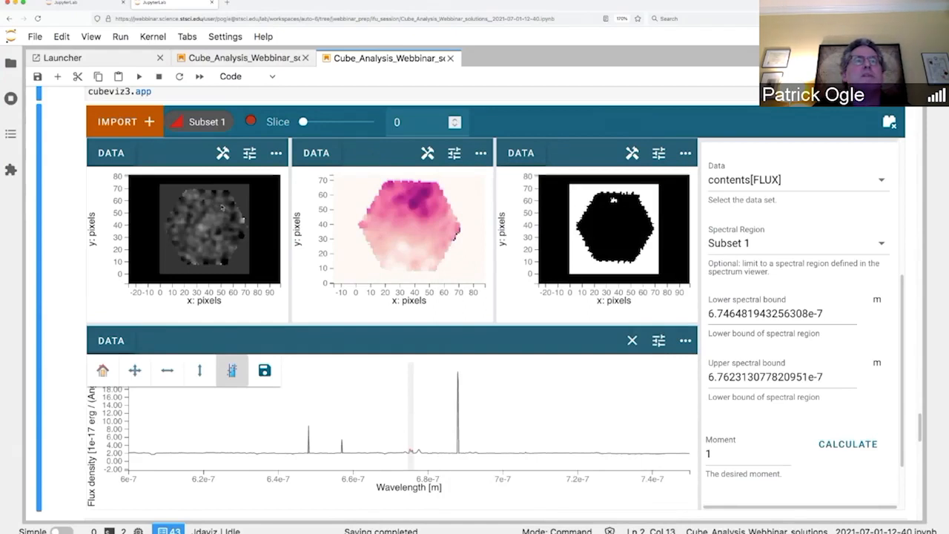
{"action": "left_click_drag", "start_coordinate": [304, 122], "coordinate": [310, 121]}
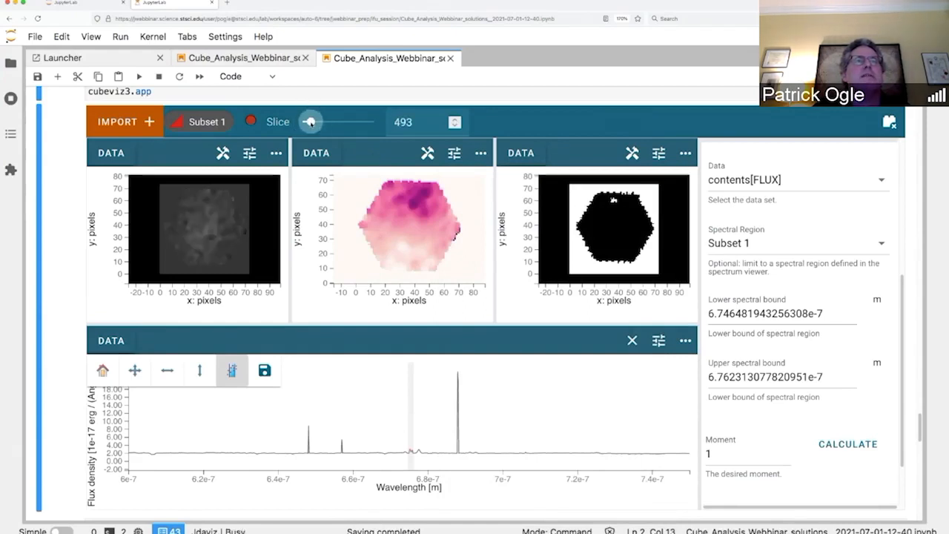